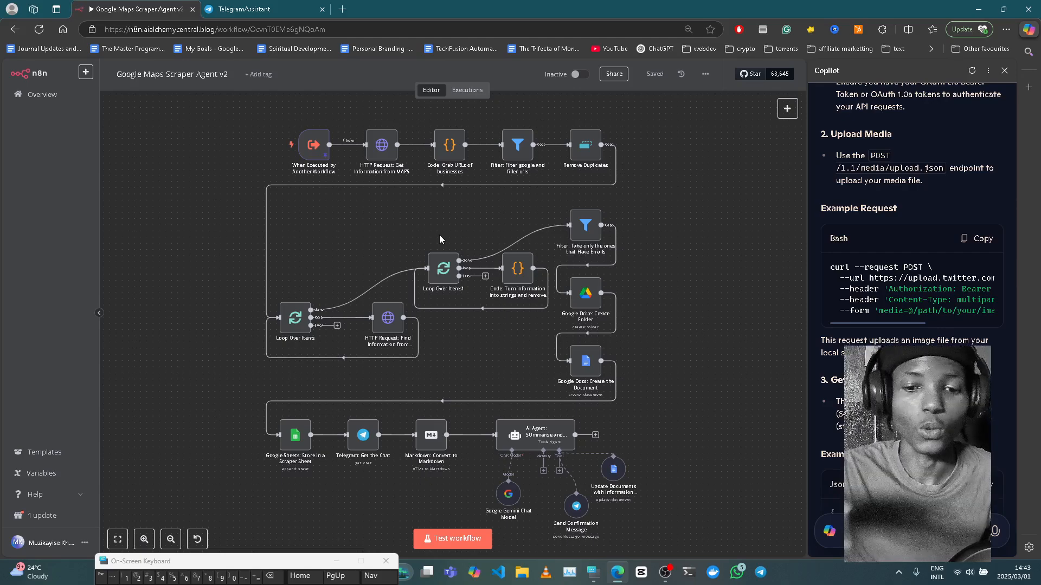
- Start a test run of the Google Maps Scraper Agent v2 workflow, then switch to the TelegramAssistant chat
mouse_move(317, 153)
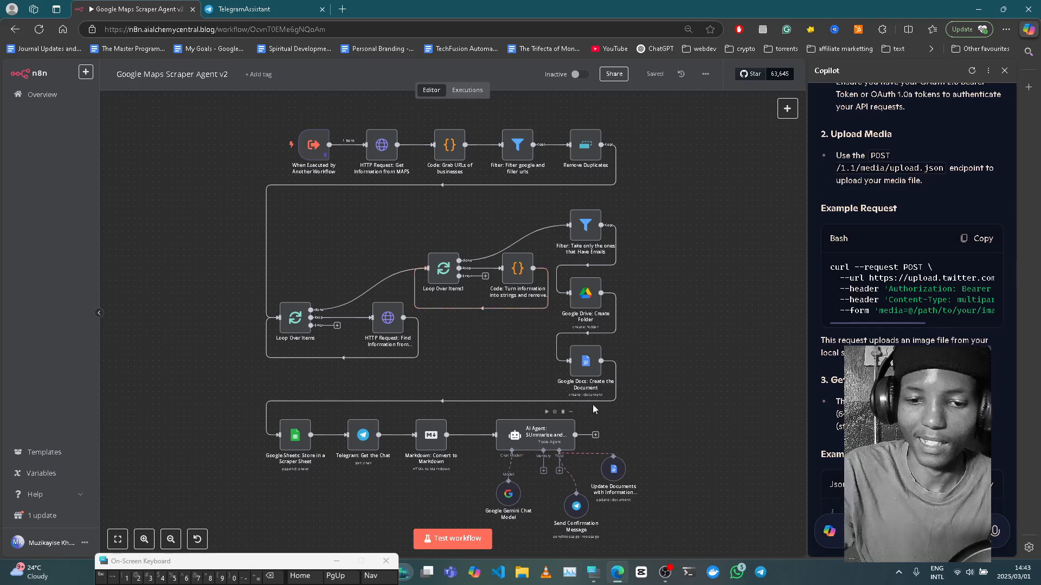
left_click(434, 540)
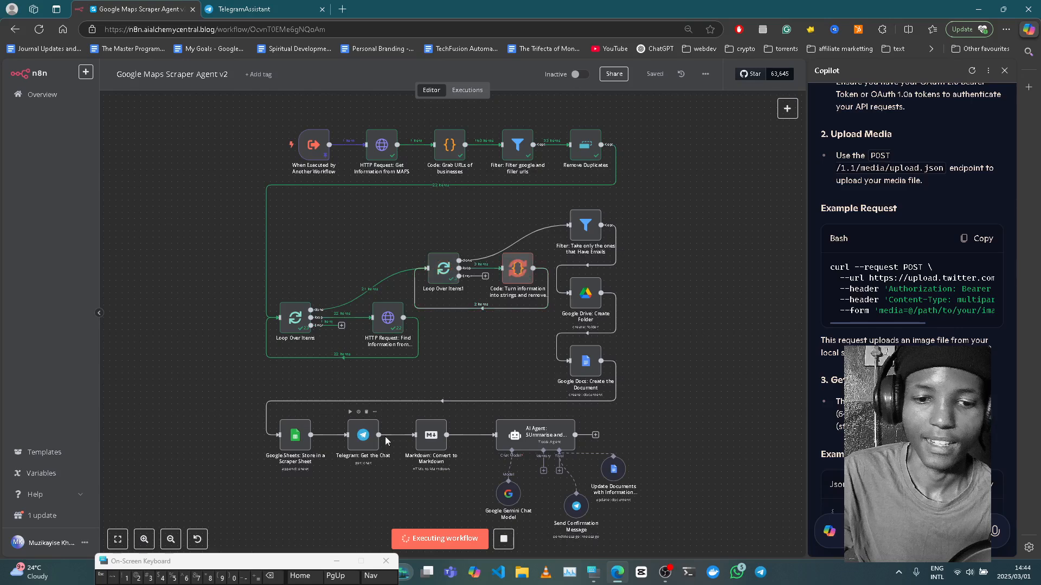
left_click(255, 8)
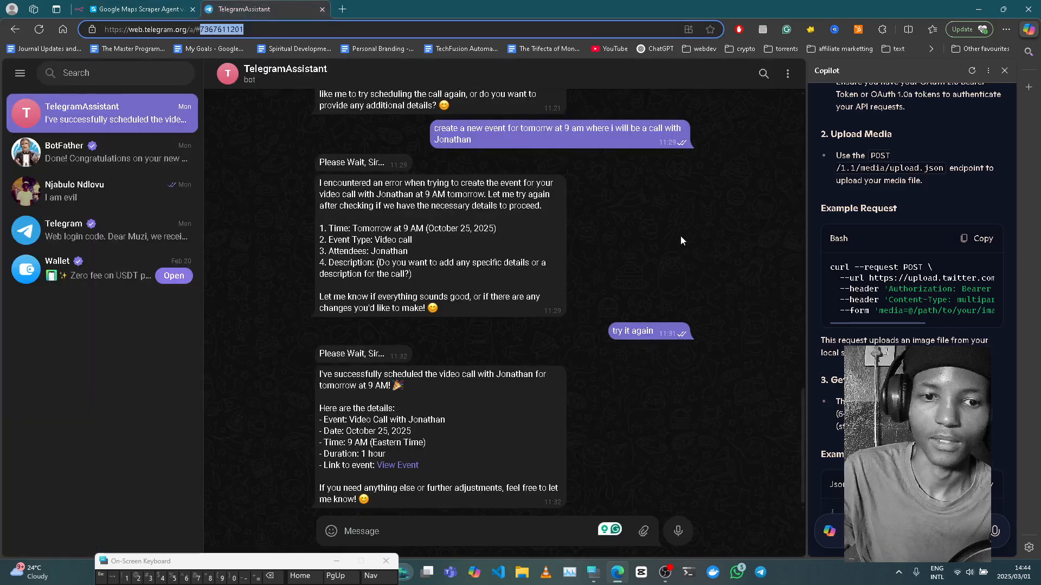
- Return from the TelegramAssistant chat to the running Google Maps Scraper Agent workflow
left_click(109, 8)
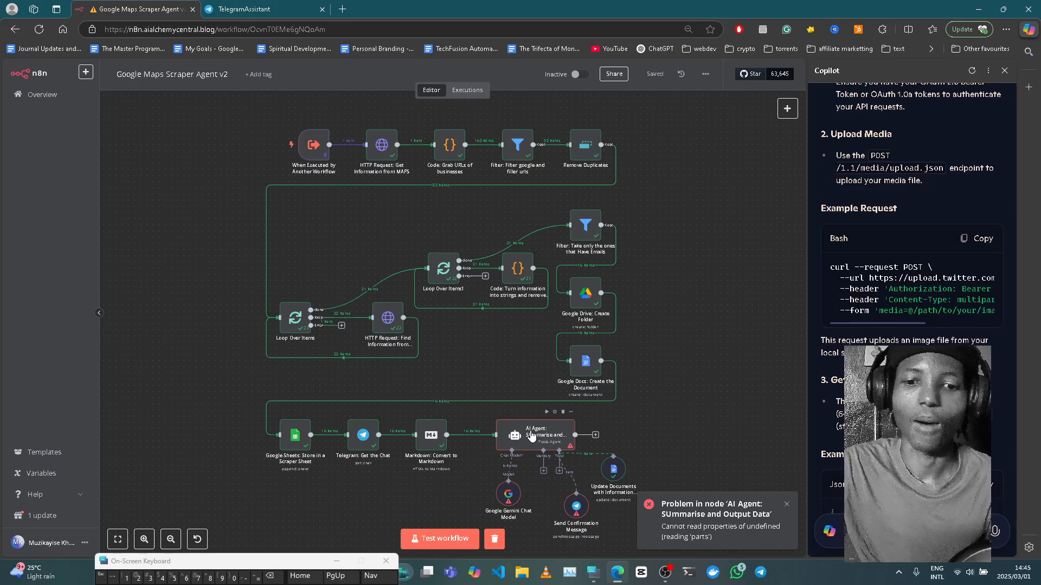
- Open the When Executed by Another Workflow trigger node to see its pinned query
double_click(307, 156)
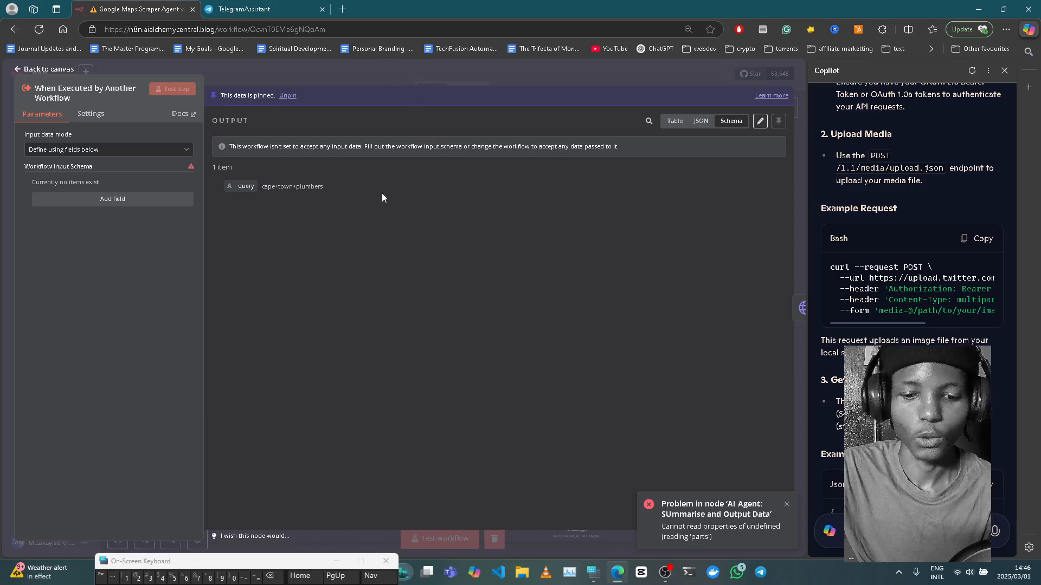
- Close the trigger node after checking its pinned query cape+town+plumbers
left_click(310, 68)
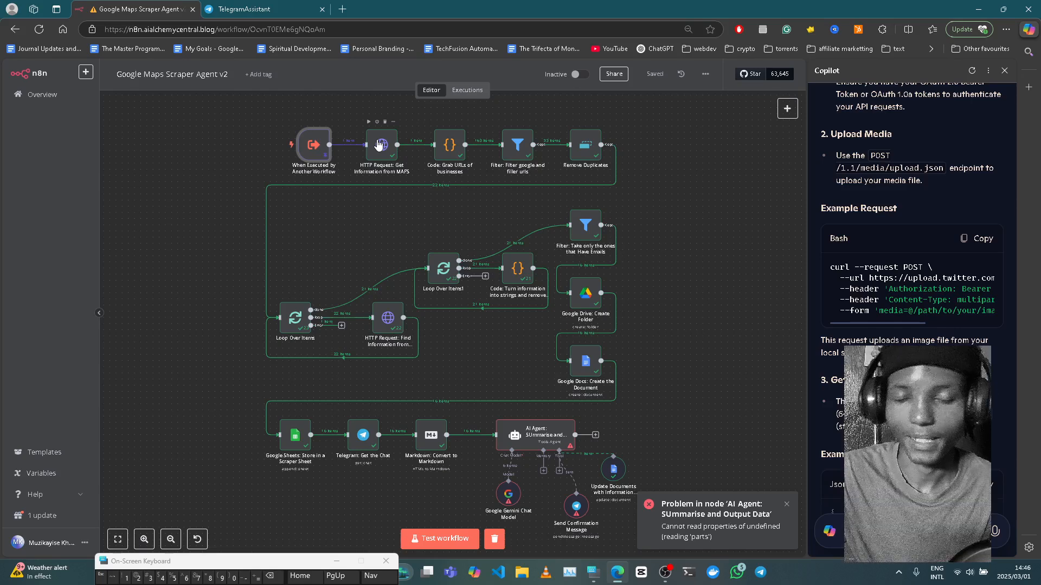
- Review the Get Information from MAPS request's search URL, then open the Grab URLs of businesses code node
double_click(383, 144)
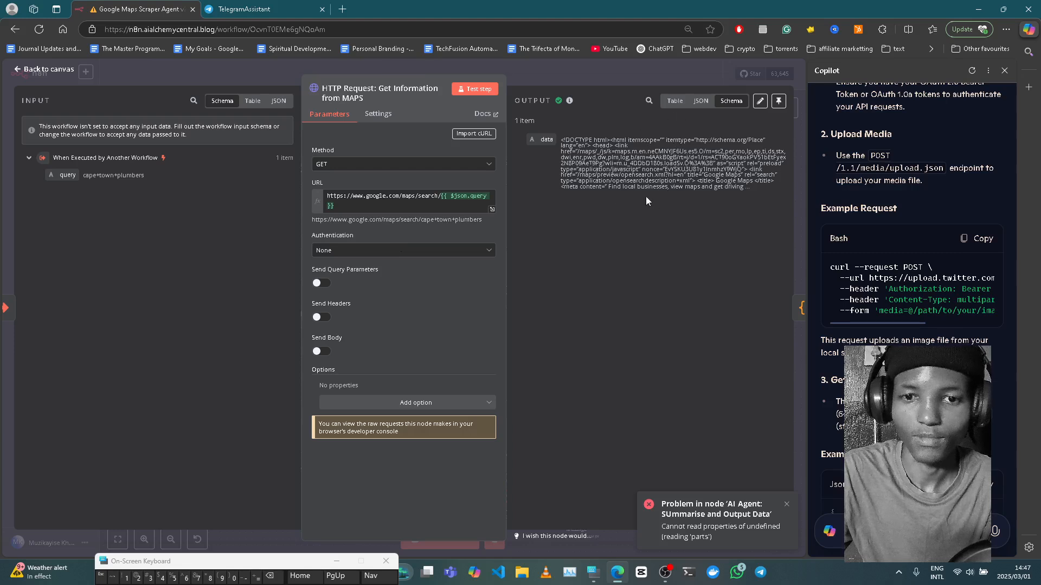
left_click(566, 70)
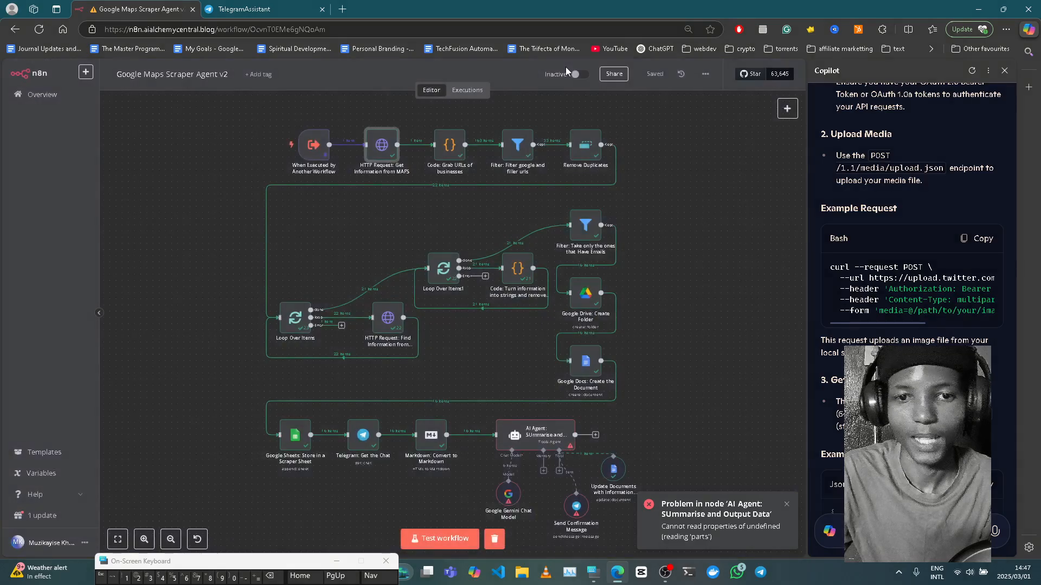
double_click(448, 154)
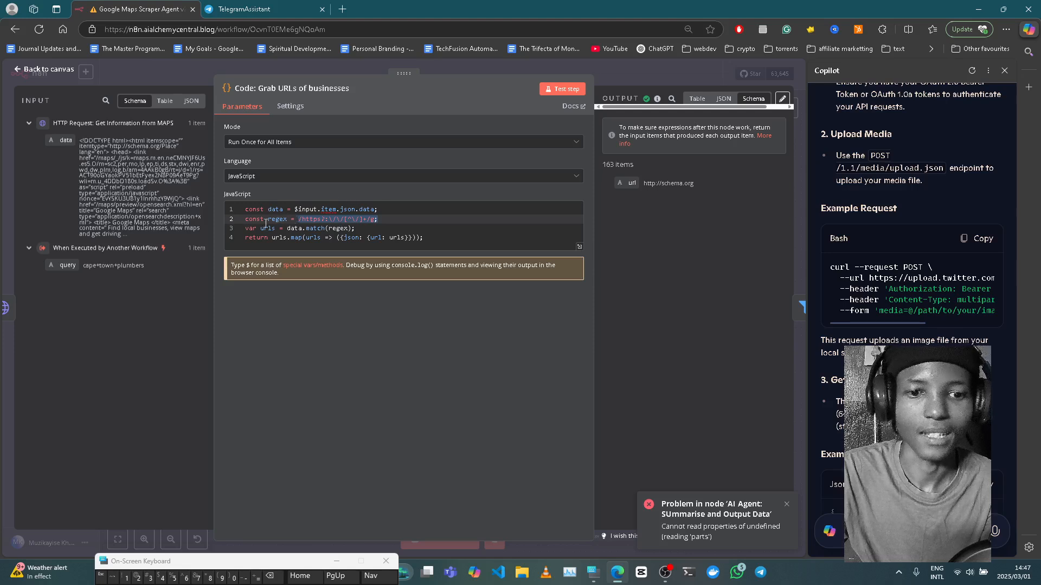
- Highlight the https regex part and url return key, then open the Filter google and filler urls node
left_click(320, 220)
left_click_drag(321, 220, 303, 220)
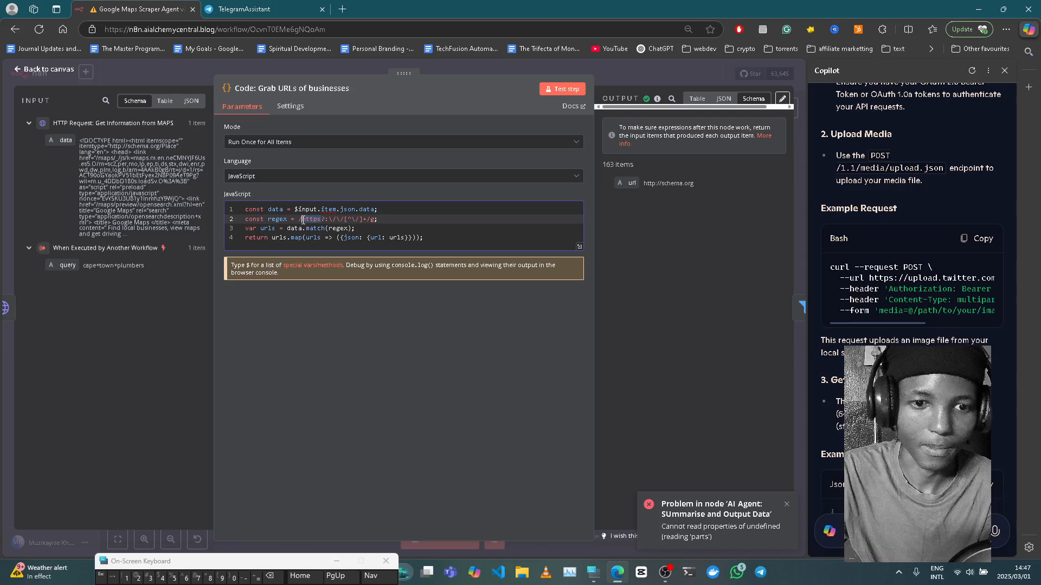
left_click(396, 218)
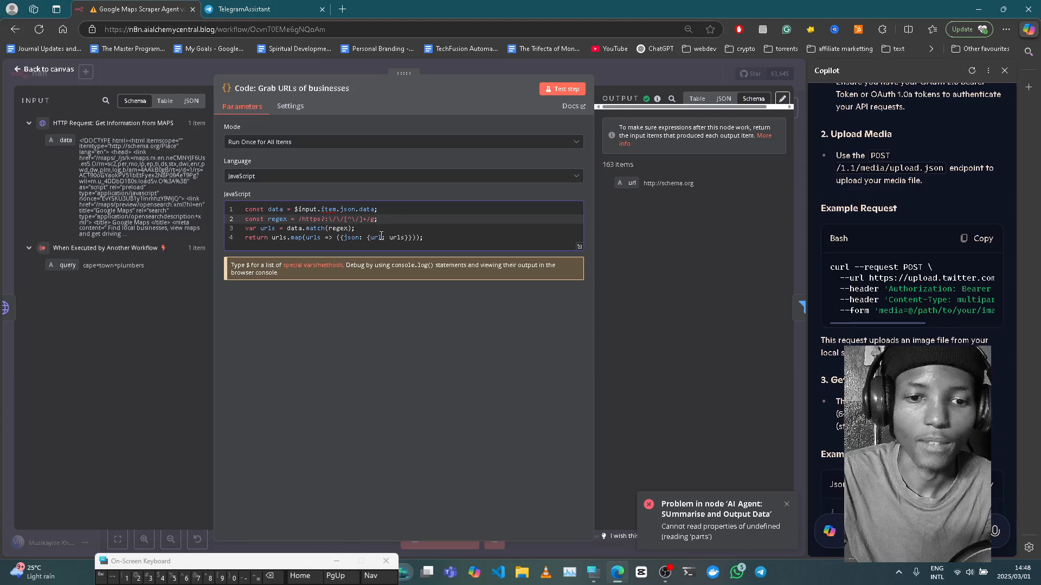
double_click(370, 238)
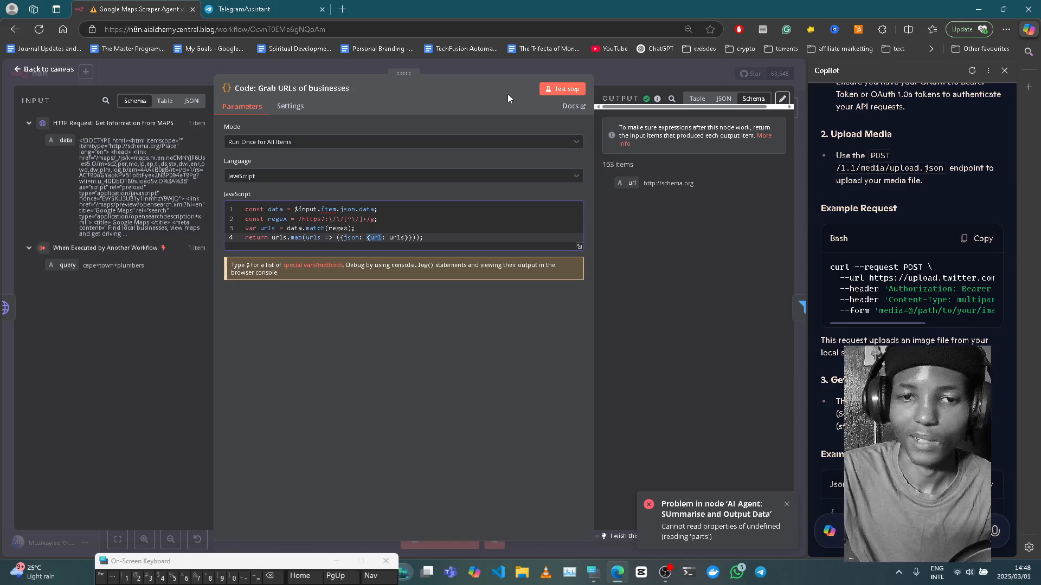
left_click(635, 63)
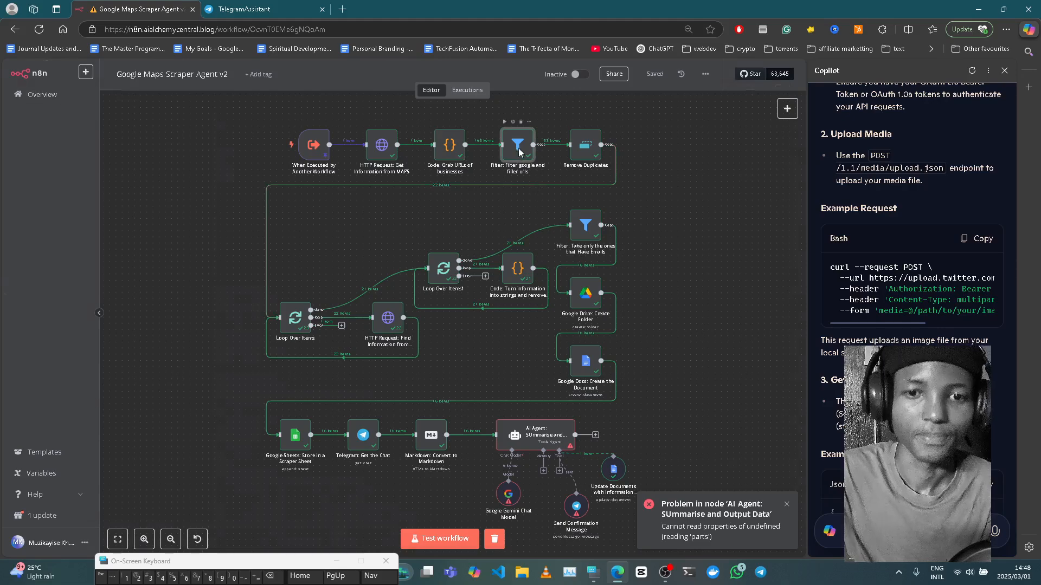
double_click(519, 154)
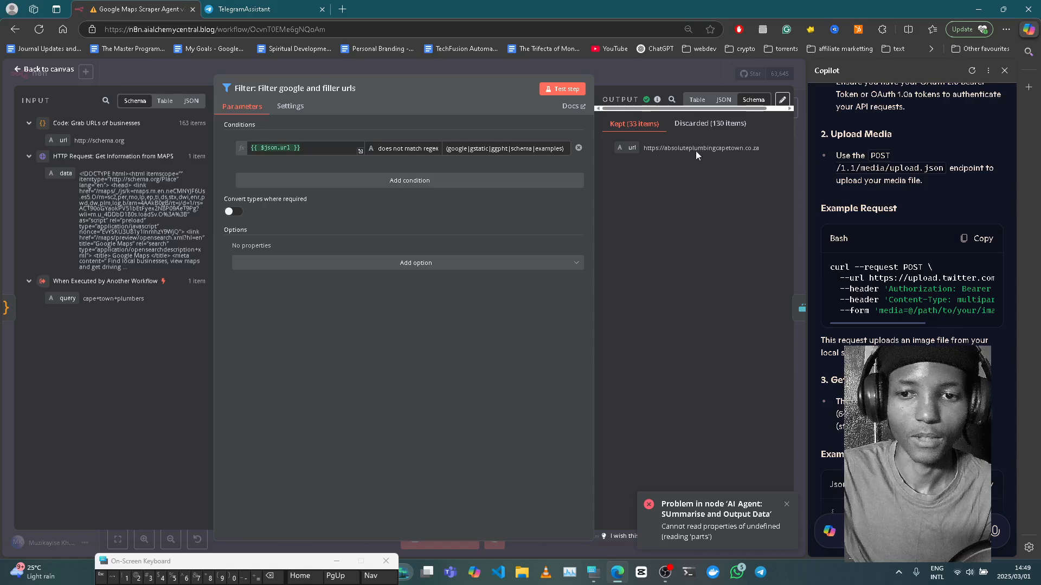
- Close the Filter node after checking its 33 kept and 130 discarded URLs
left_click(607, 80)
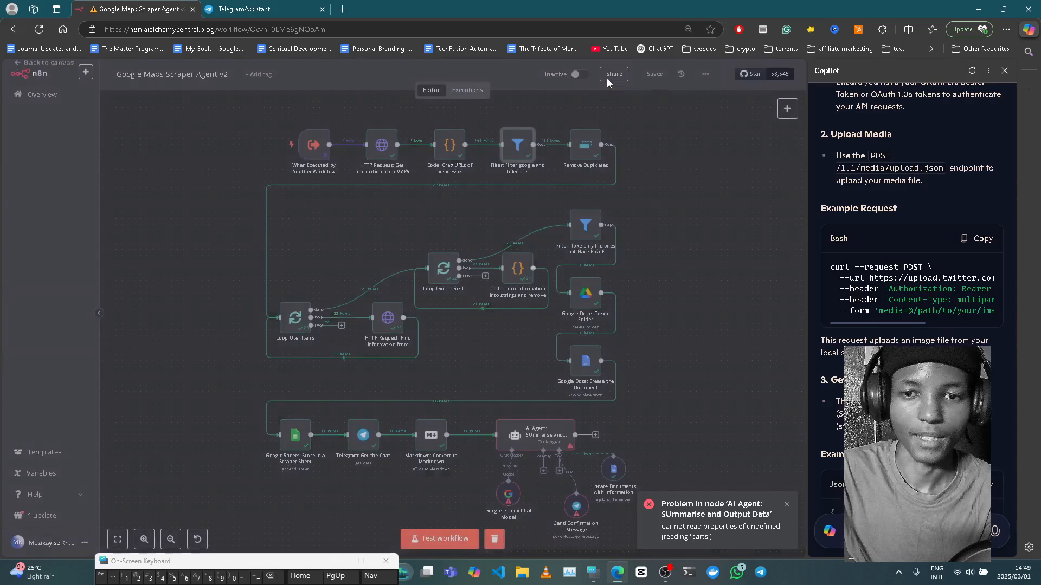
- Inspect the Remove Duplicates node comparing 'url' down to 22 items, then close it
left_click(591, 157)
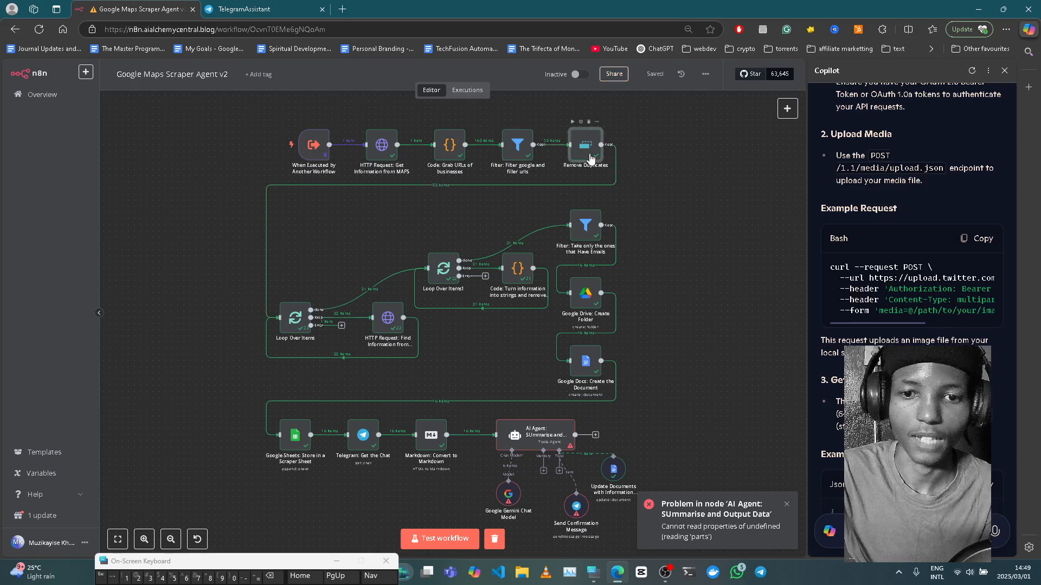
double_click(591, 157)
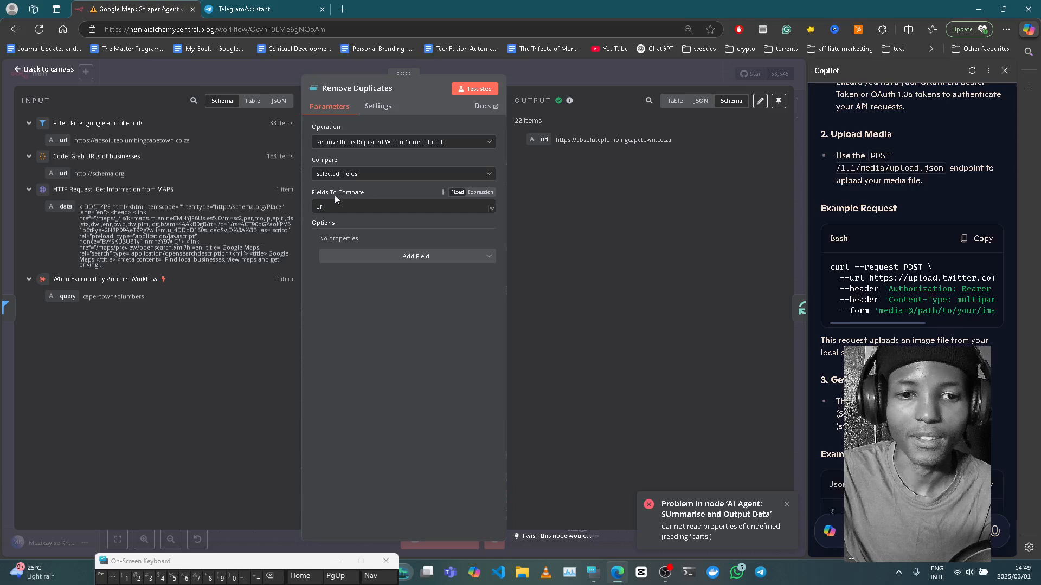
left_click(555, 66)
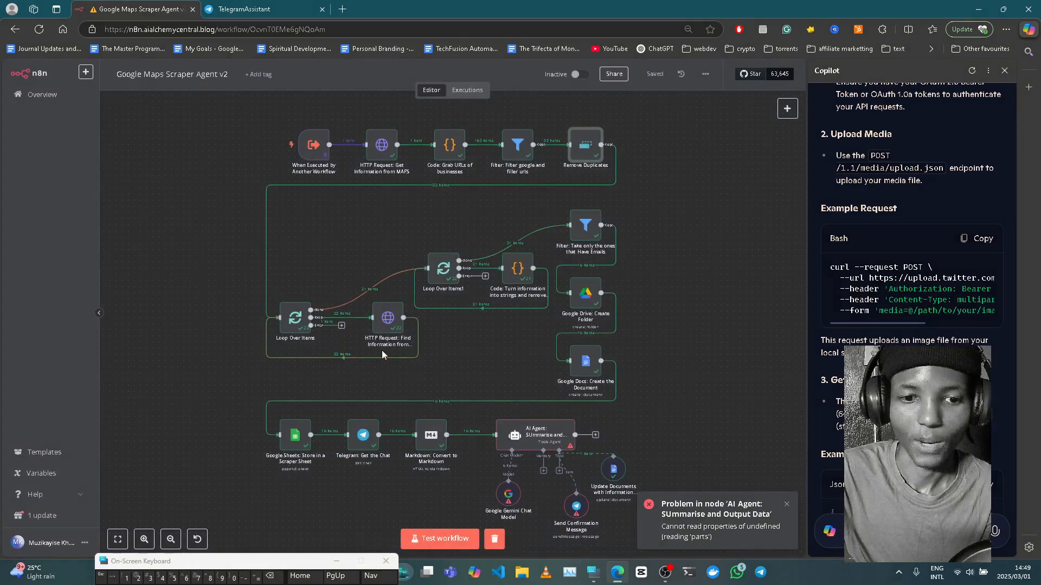
scroll(341, 326, "up", 5)
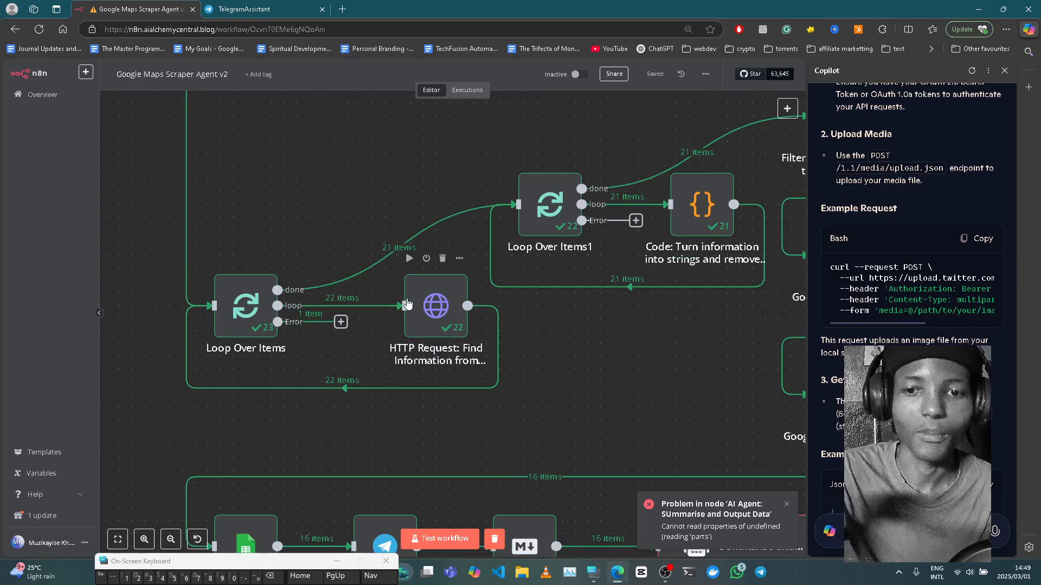
mouse_move(348, 297)
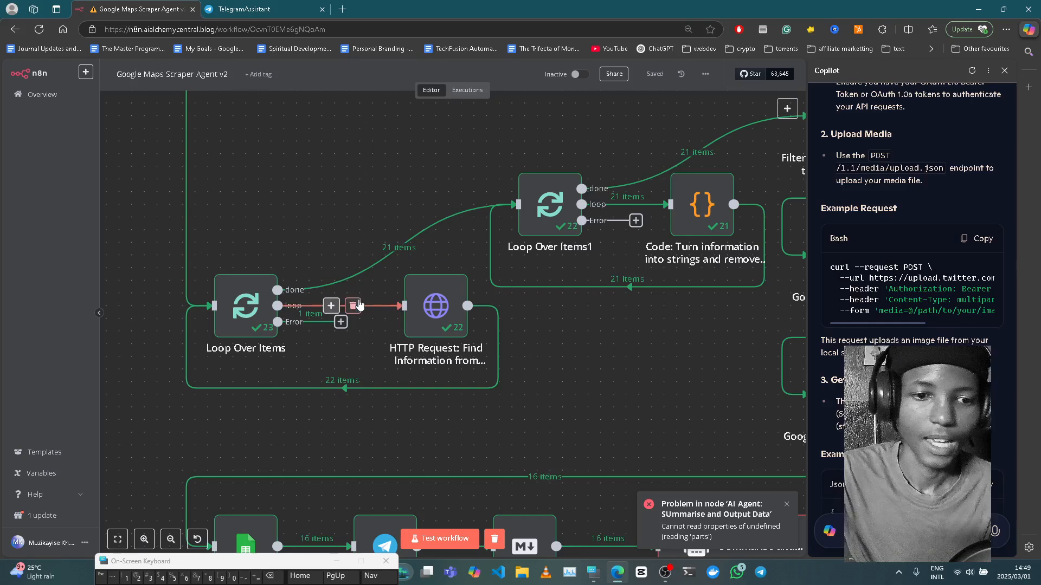
left_click(253, 317)
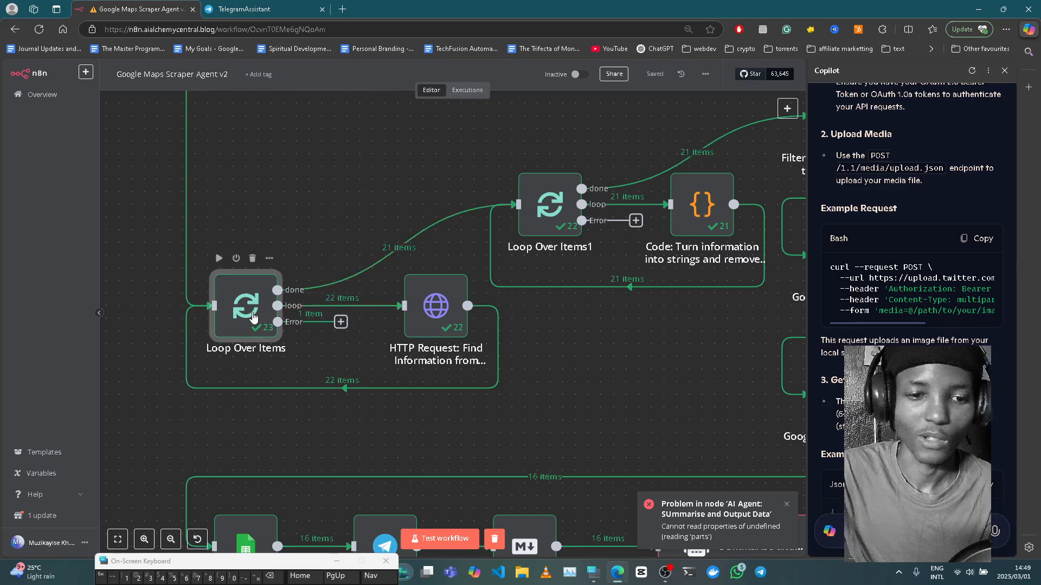
double_click(254, 318)
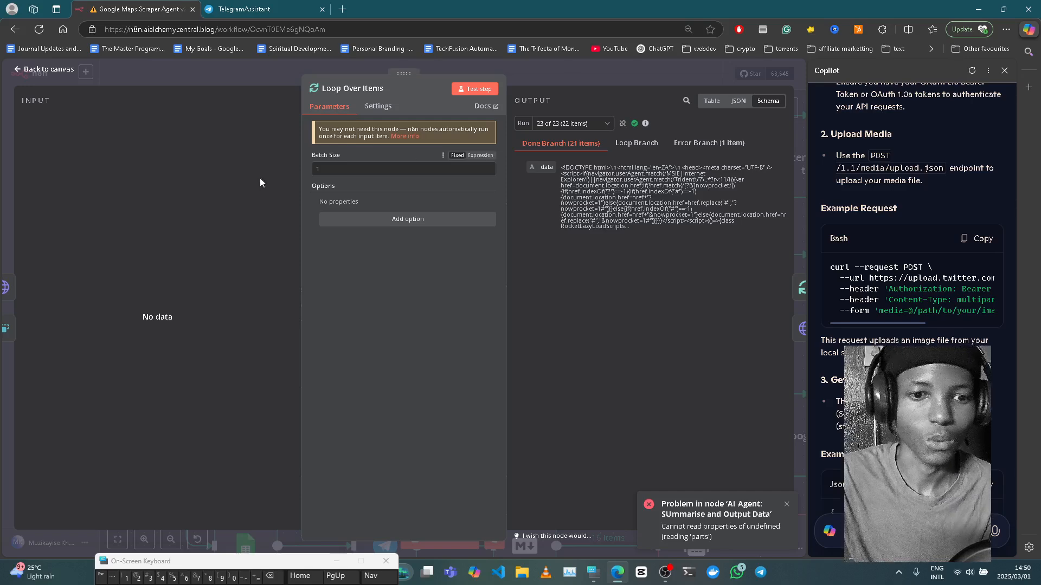
left_click(535, 73)
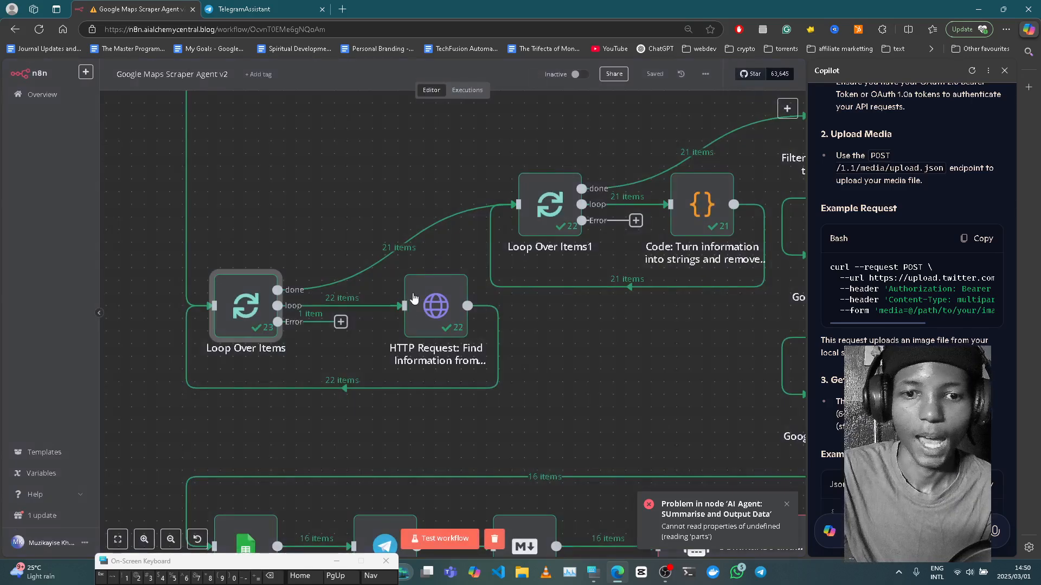
- Inspect the Find Information from Individual Business Websites request and confirm its On Error is Continue
left_click(423, 314)
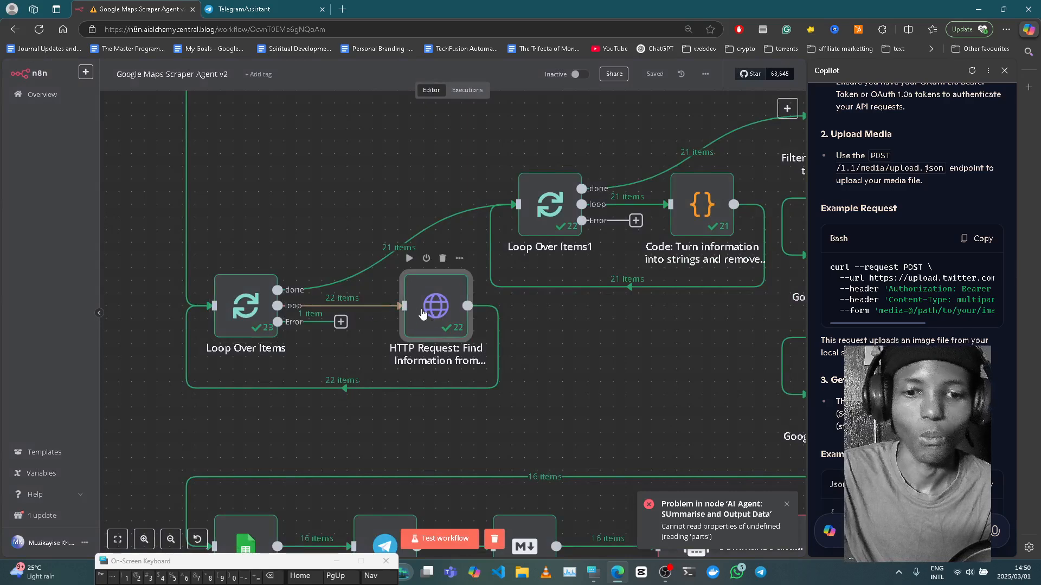
double_click(424, 309)
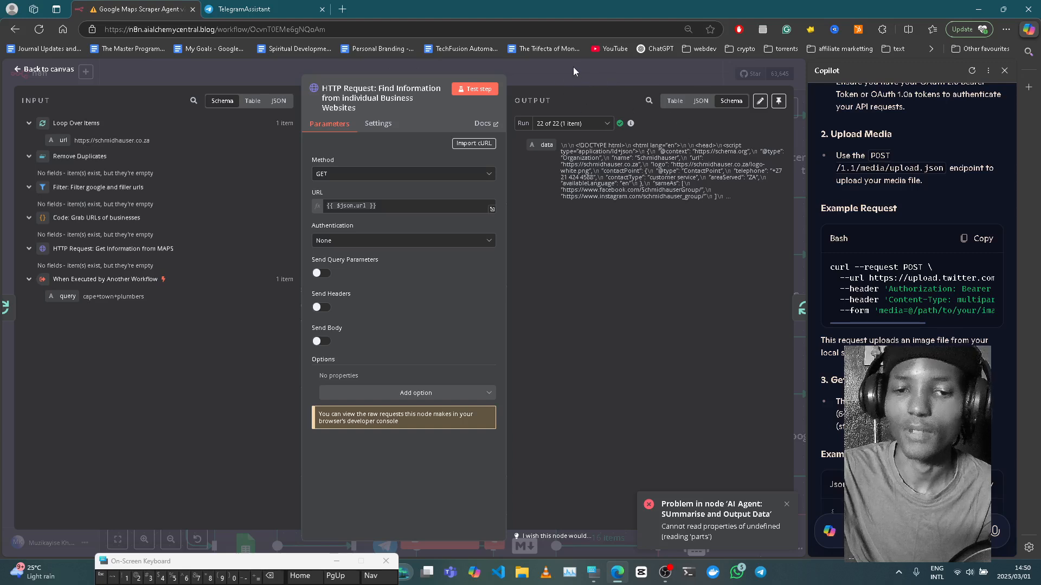
left_click(574, 66)
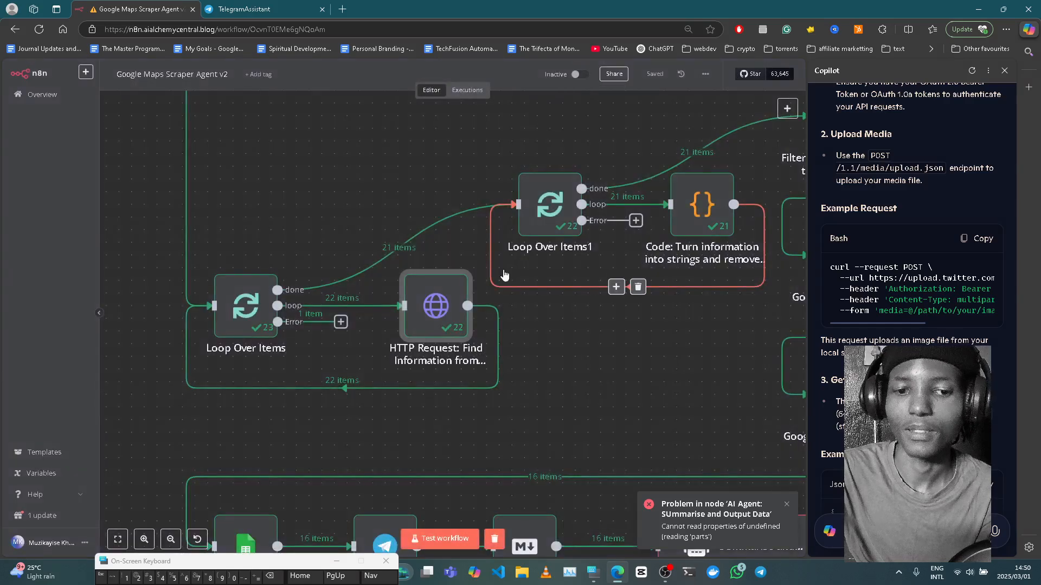
left_click_drag(557, 258, 381, 233)
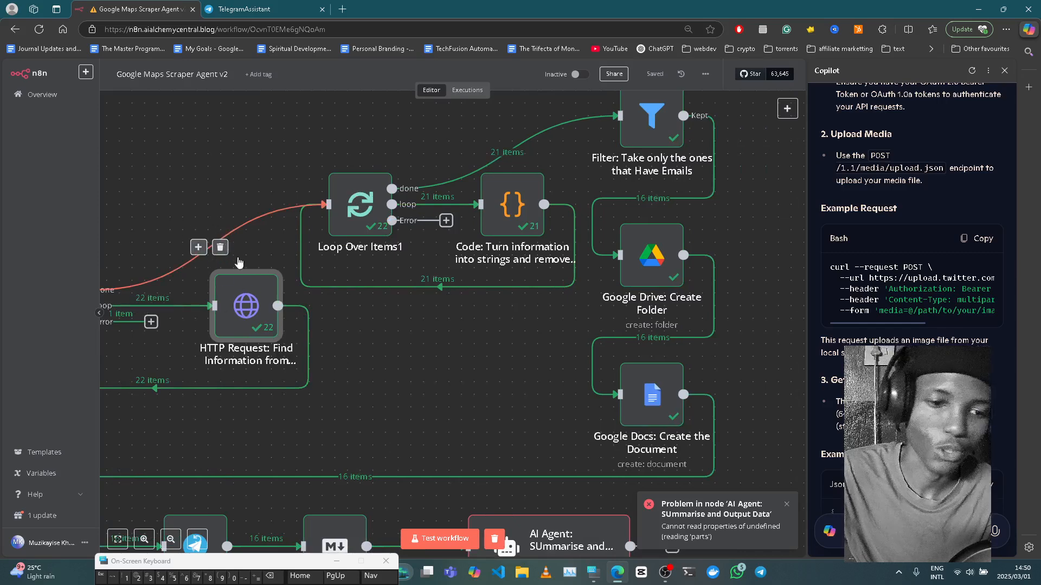
double_click(252, 306)
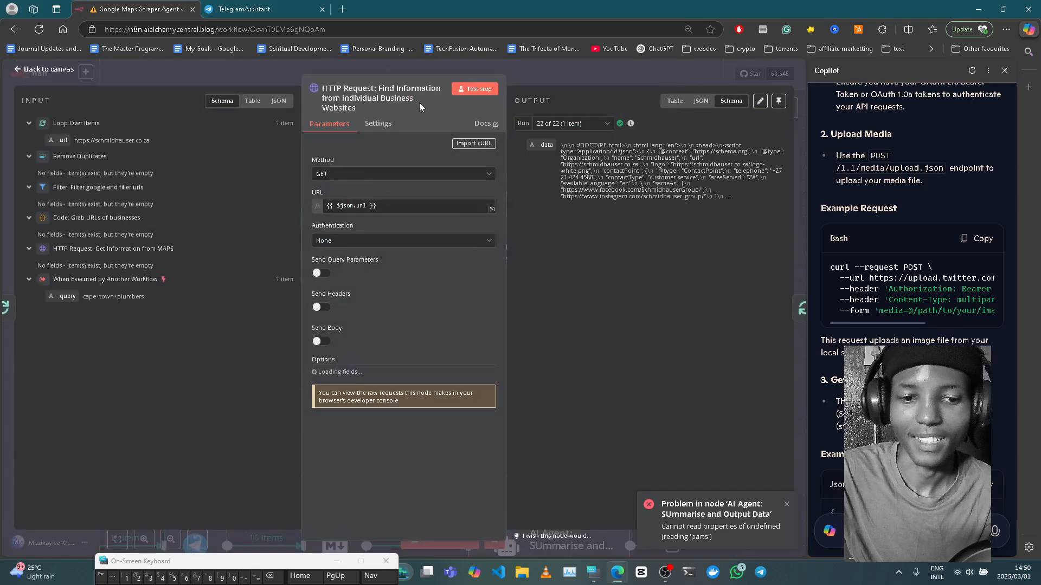
left_click(370, 125)
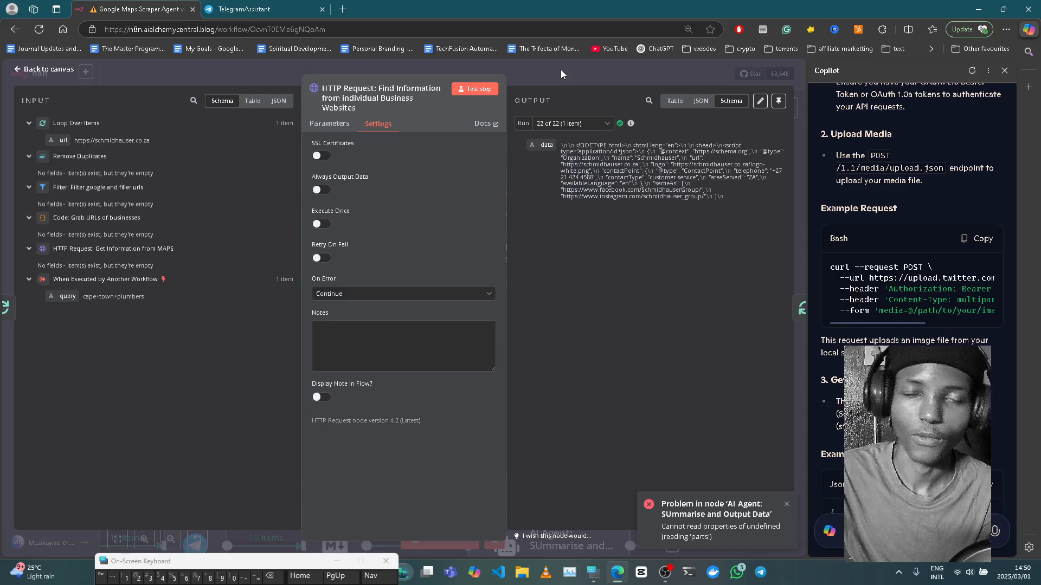
left_click(560, 70)
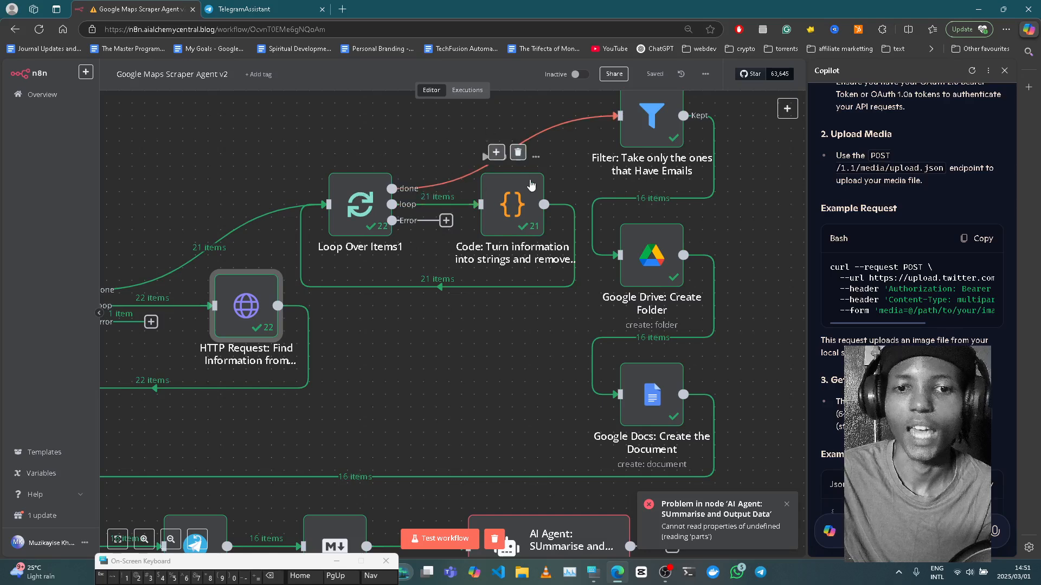
left_click(515, 221)
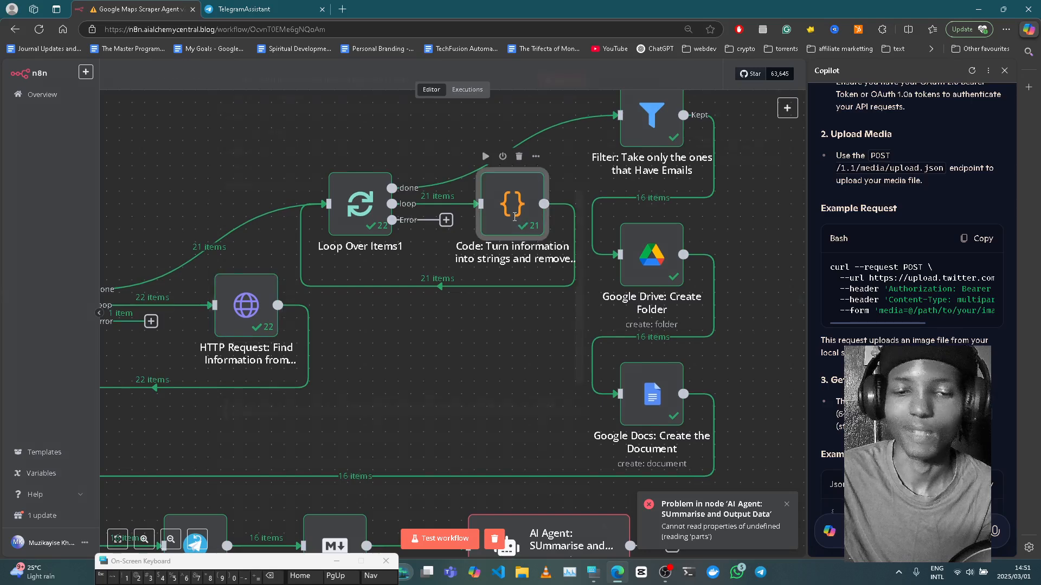
double_click(515, 221)
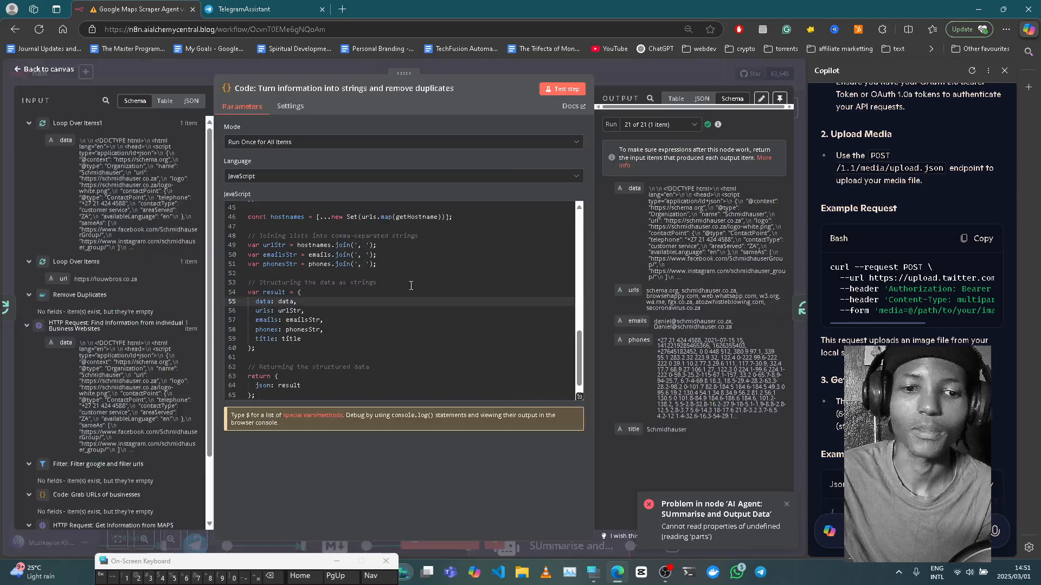
scroll(429, 298, "up", 3)
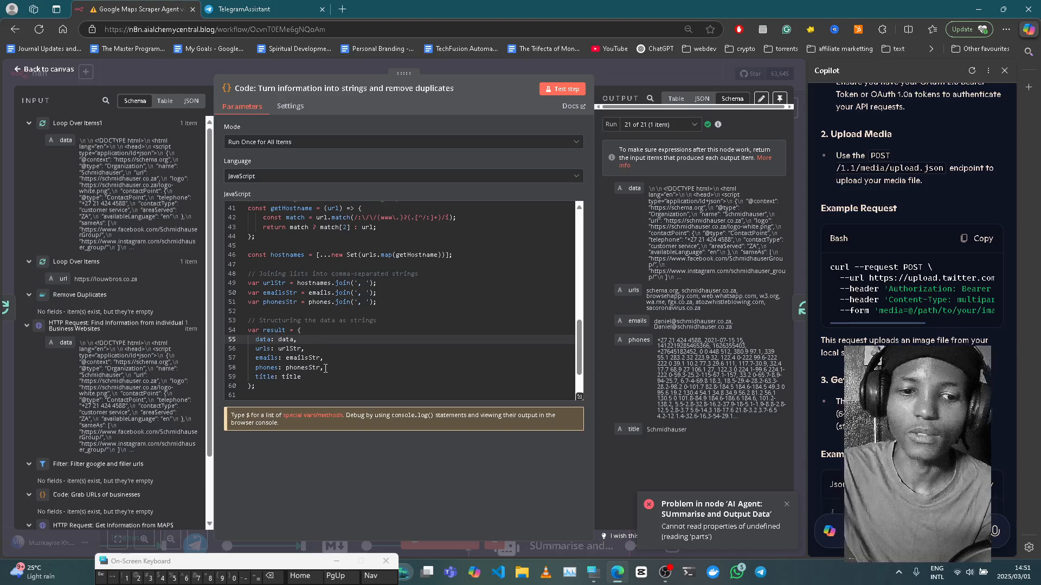
scroll(335, 372, "down", 1)
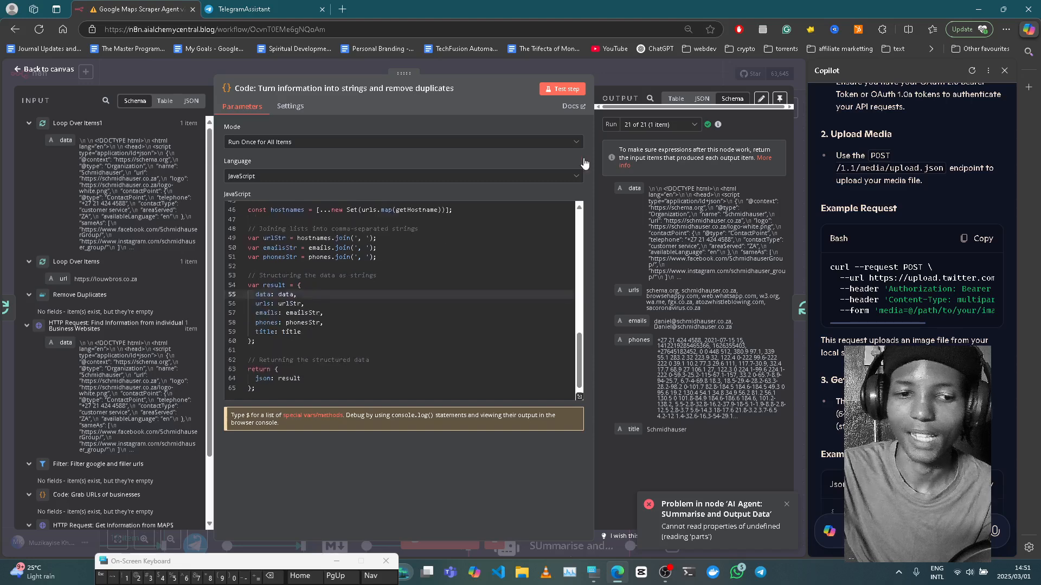
left_click(616, 82)
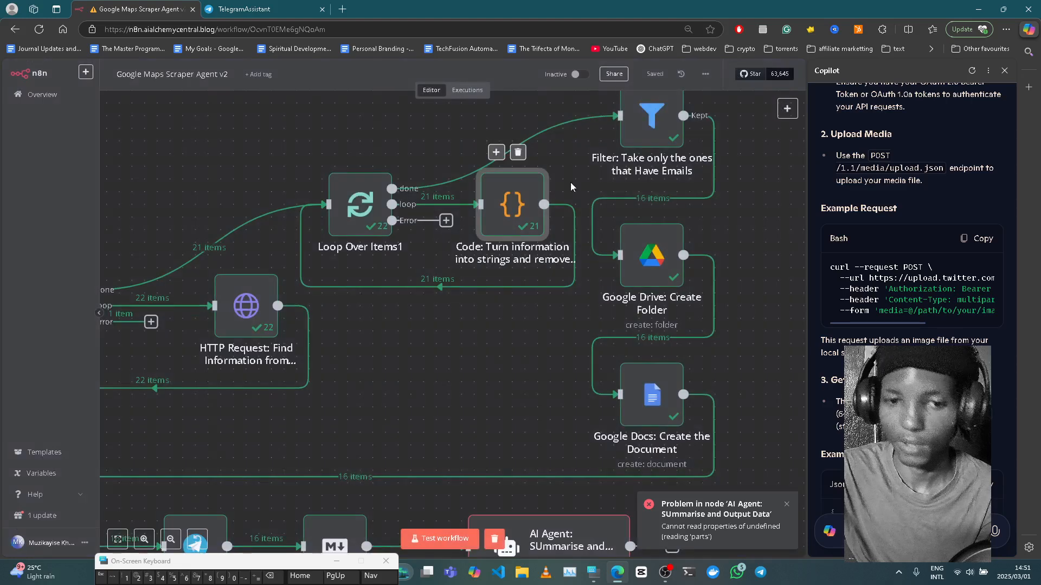
scroll(576, 165, "up", 2)
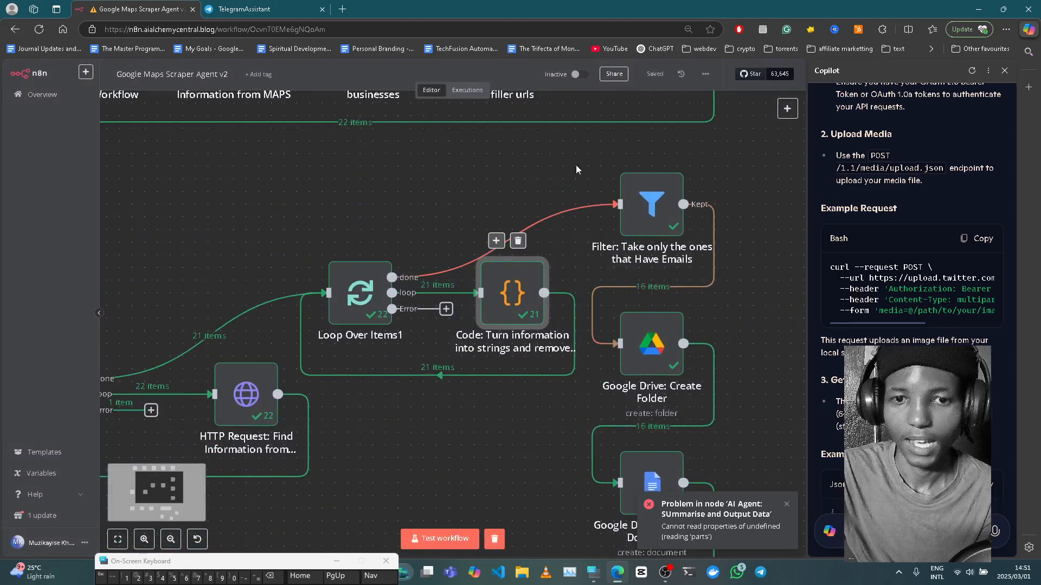
left_click(641, 216)
double_click(641, 212)
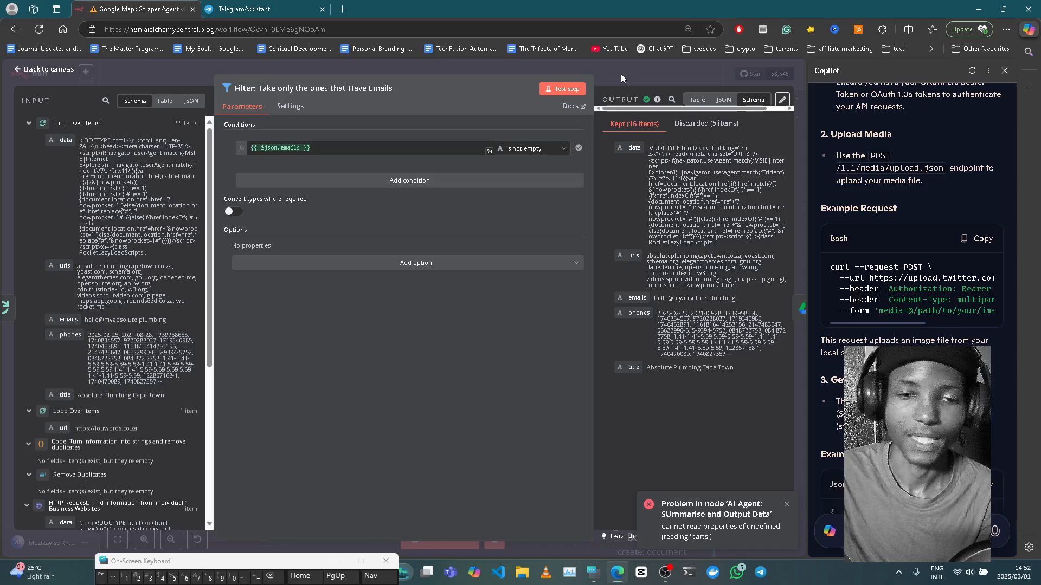
left_click(621, 78)
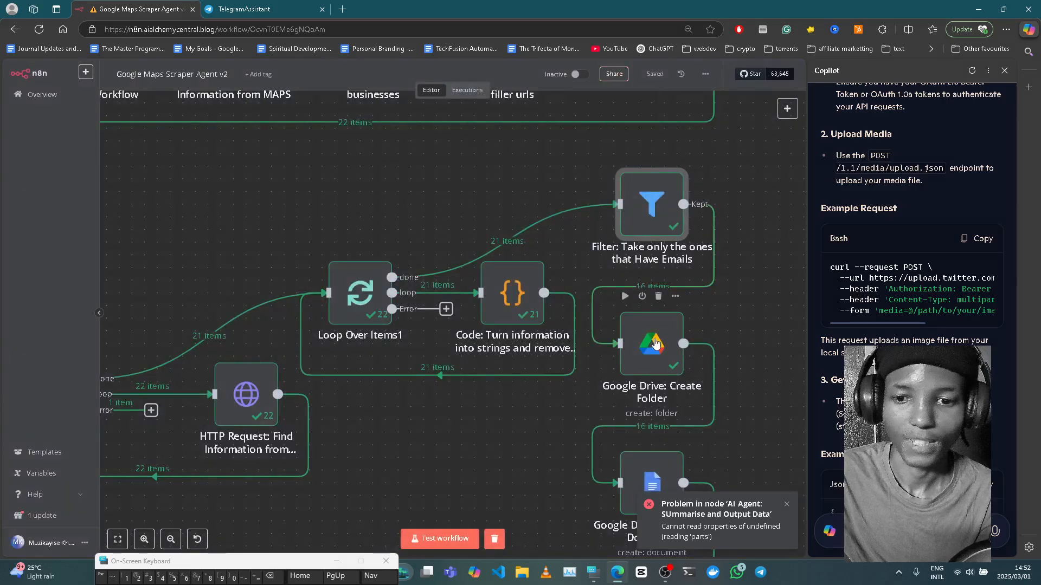
left_click(655, 344)
double_click(655, 344)
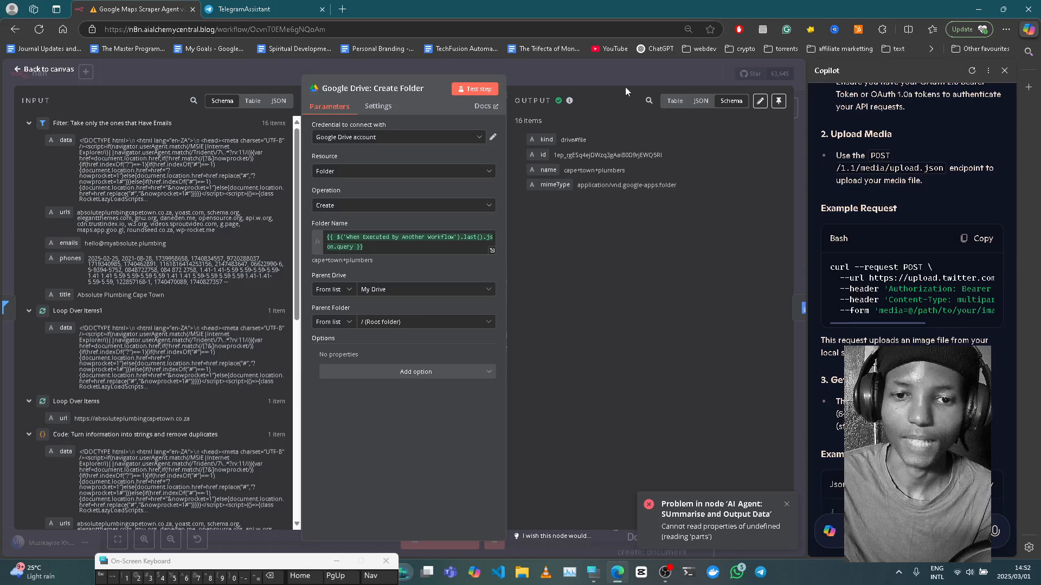
left_click(587, 66)
scroll(660, 301, "down", 1)
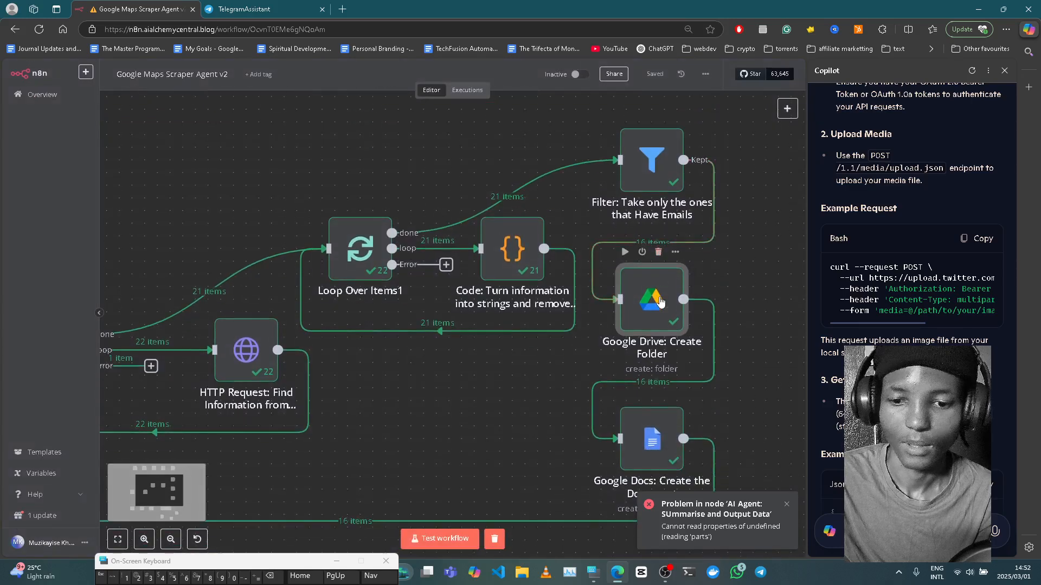
scroll(659, 314, "down", 1)
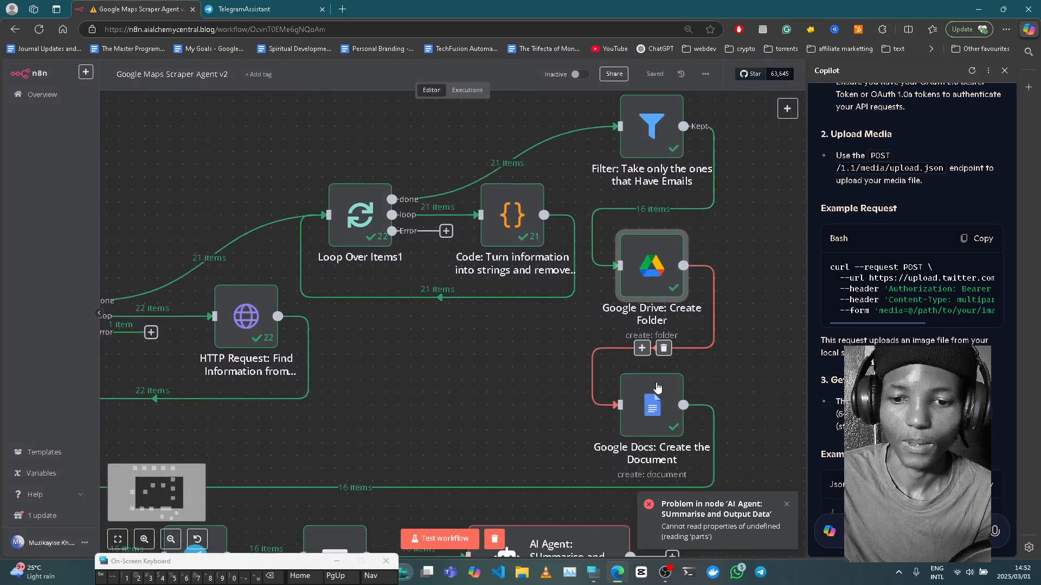
left_click(669, 420)
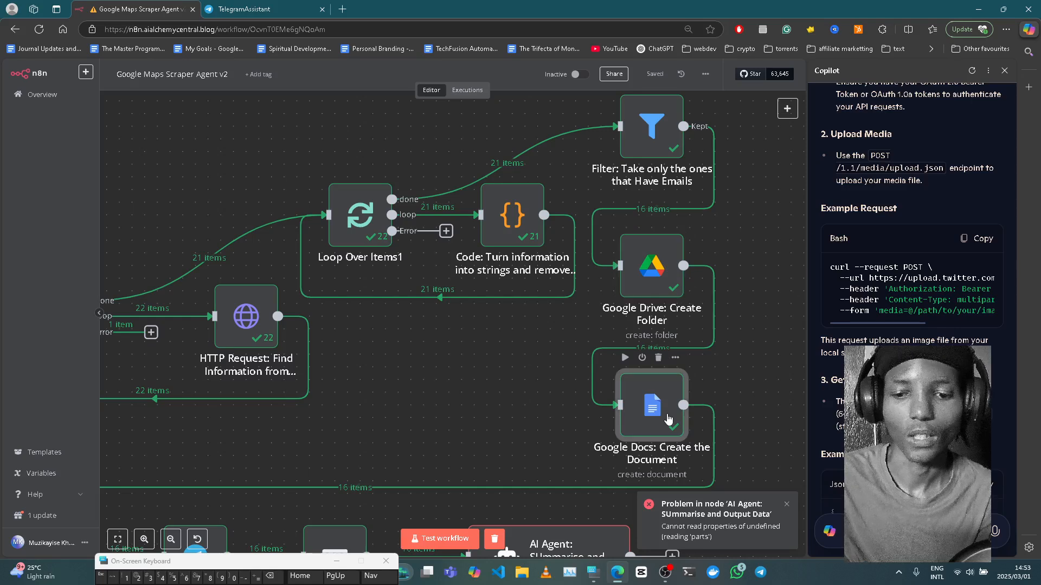
double_click(669, 420)
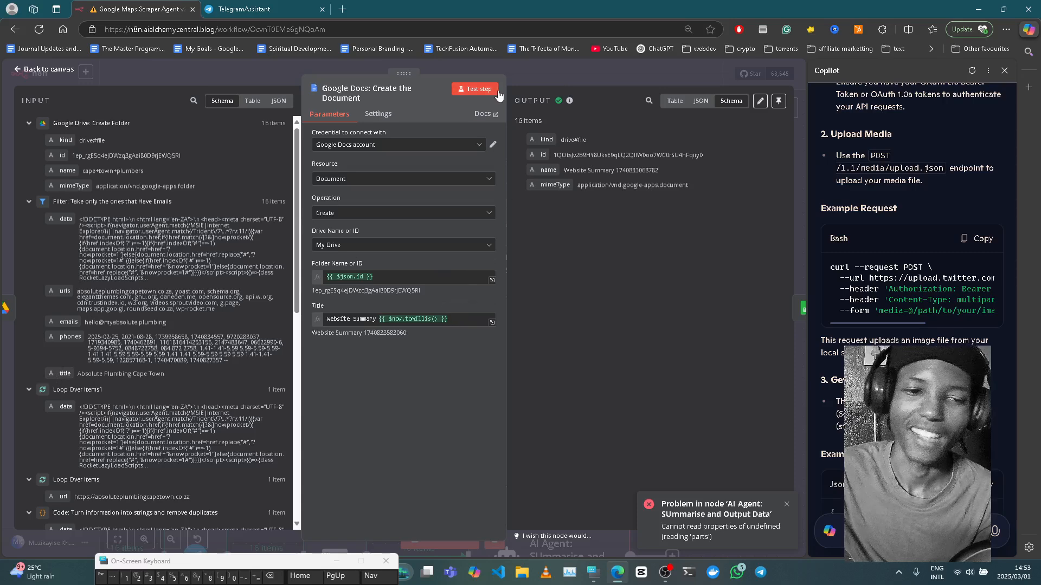
left_click(549, 72)
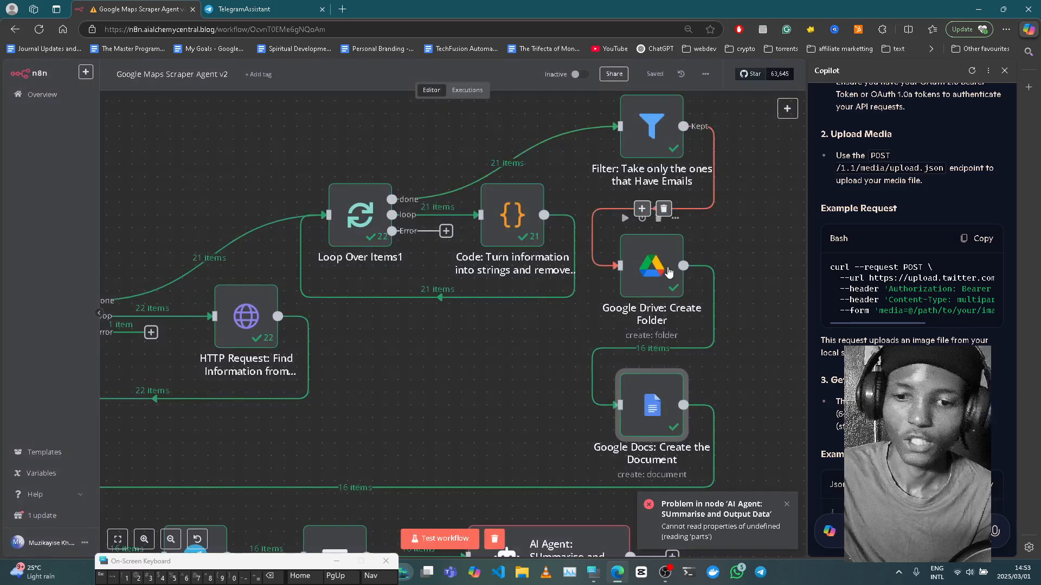
- Open the Store in a Scraper Sheet node to review its append of 16 rows to Maps Scraper Sheet1
scroll(668, 271, "down", 1)
scroll(669, 271, "down", 5)
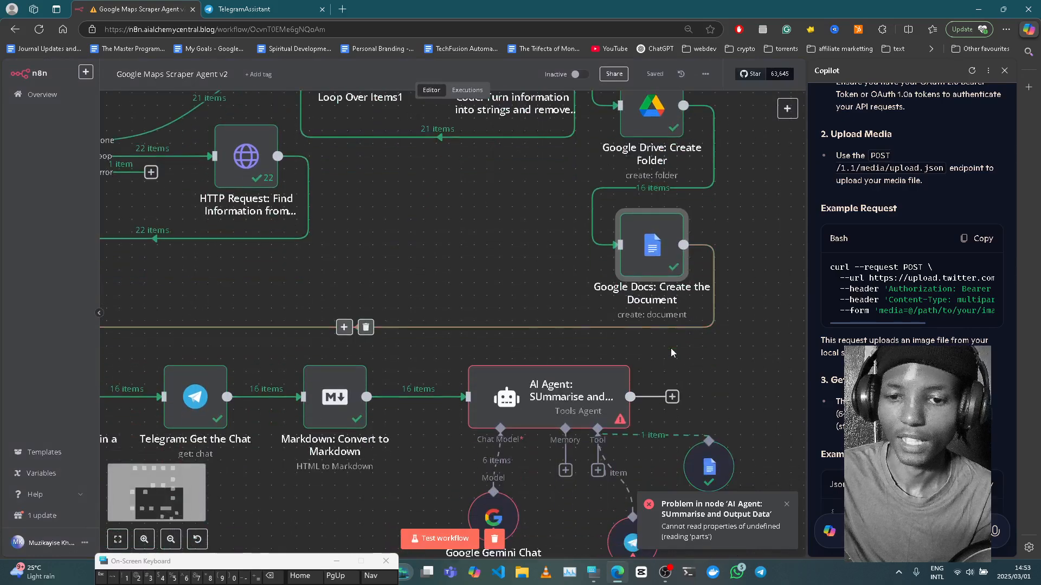
scroll(671, 348, "left", 10)
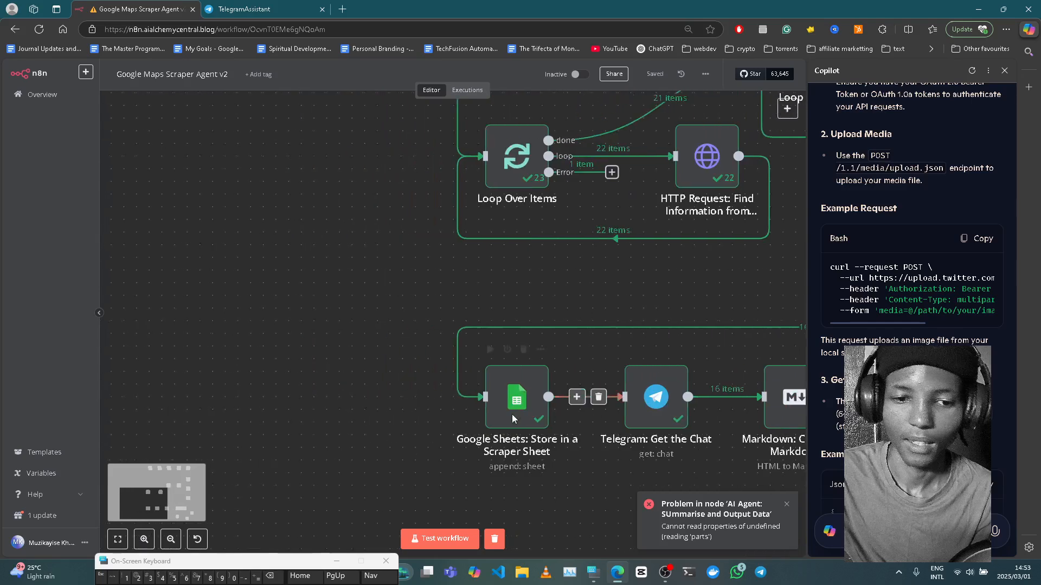
scroll(605, 404, "right", 5)
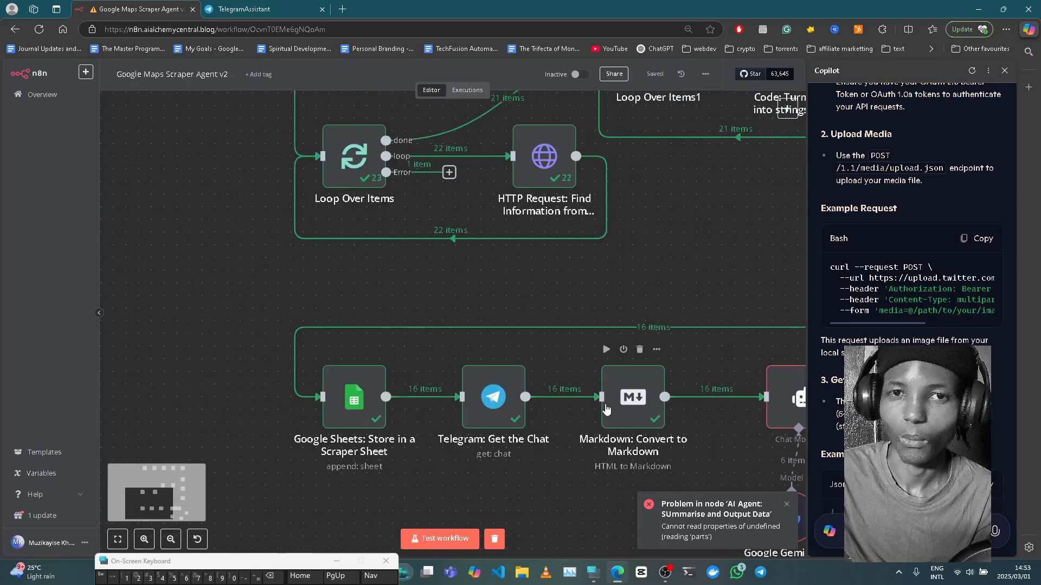
left_click(359, 409)
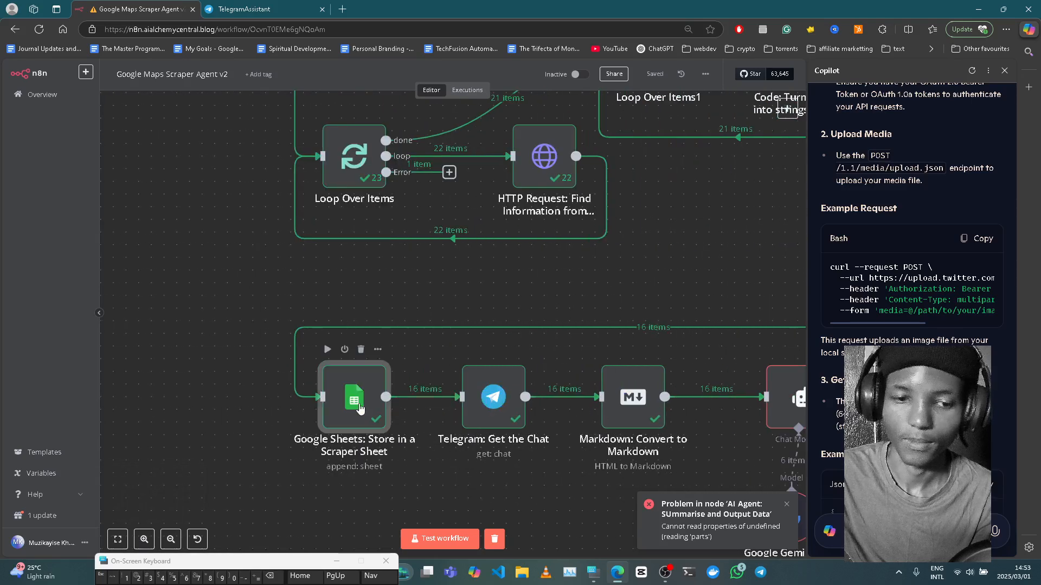
double_click(359, 409)
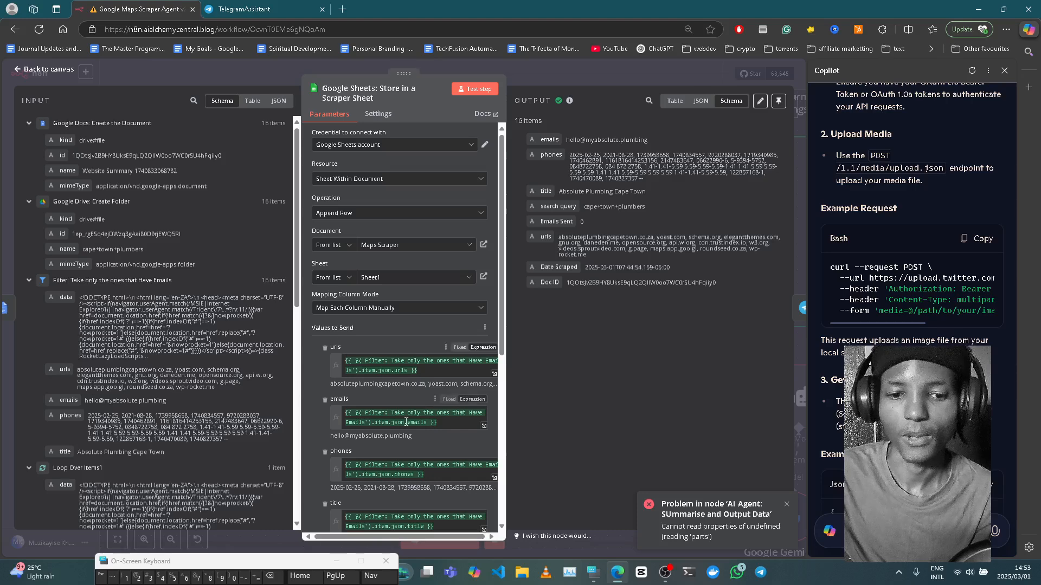
scroll(427, 405, "down", 3)
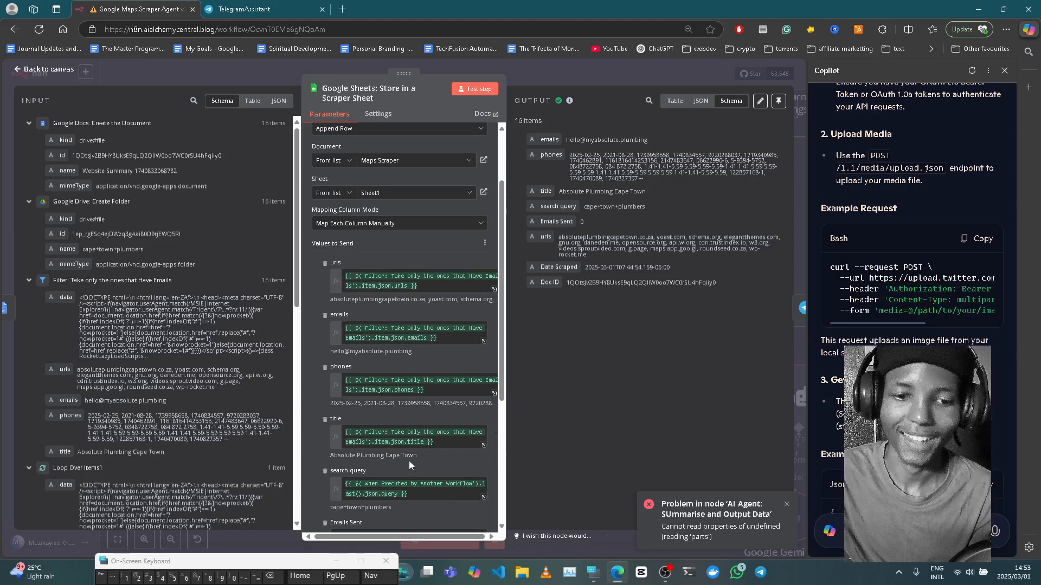
scroll(409, 461, "down", 6)
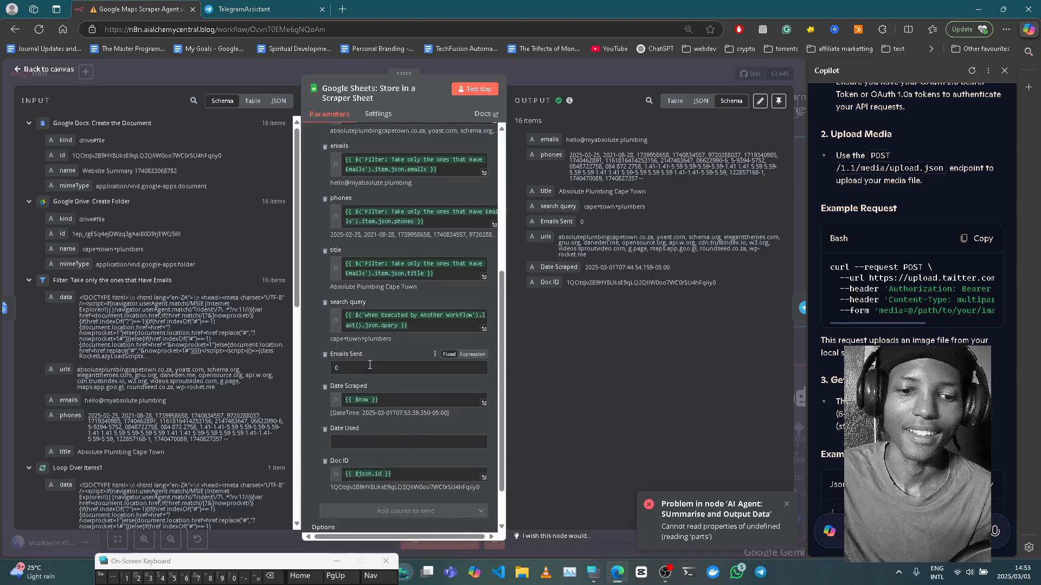
scroll(434, 360, "up", 7)
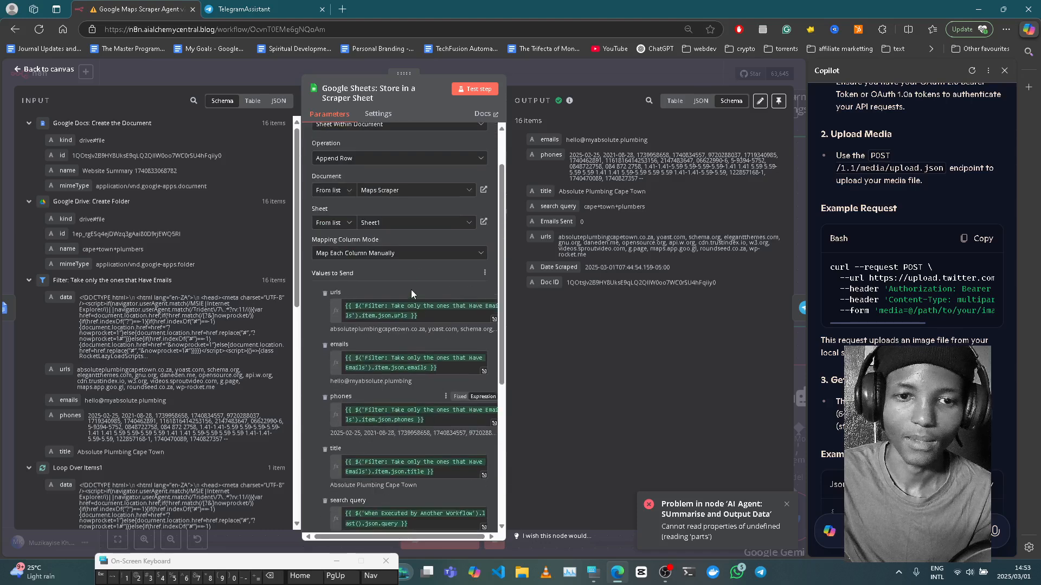
- Check the sheet mapping: Emails Sent 0, Date Scraped $now, Doc ID $json.id
left_click(484, 223)
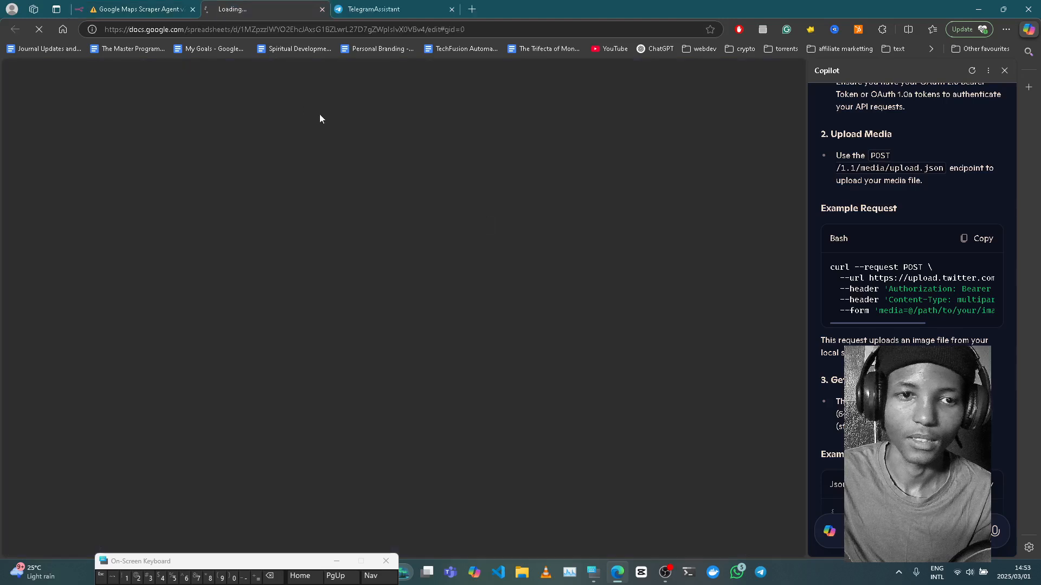
left_click(131, 4)
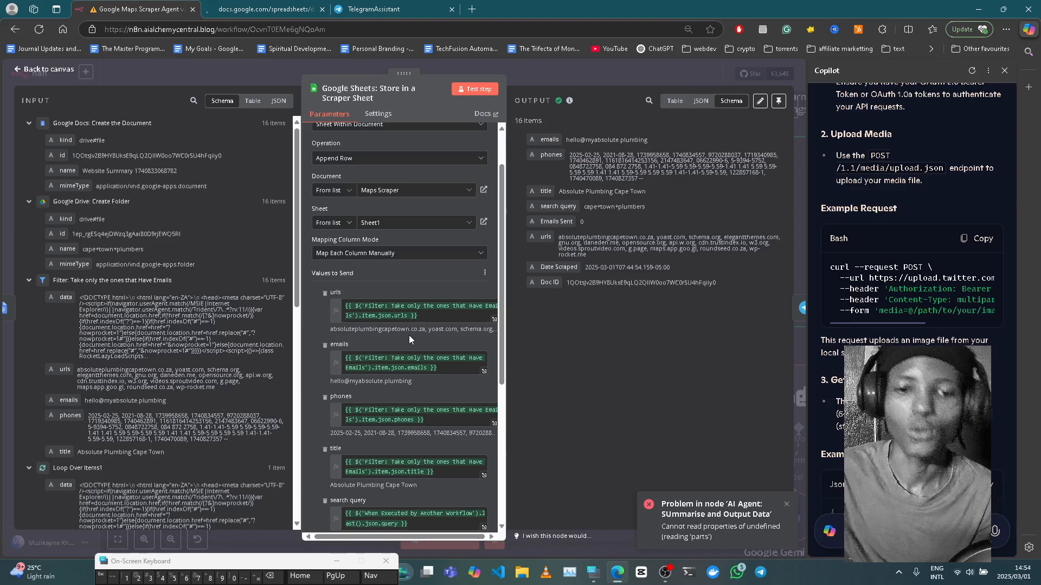
scroll(409, 335, "down", 5)
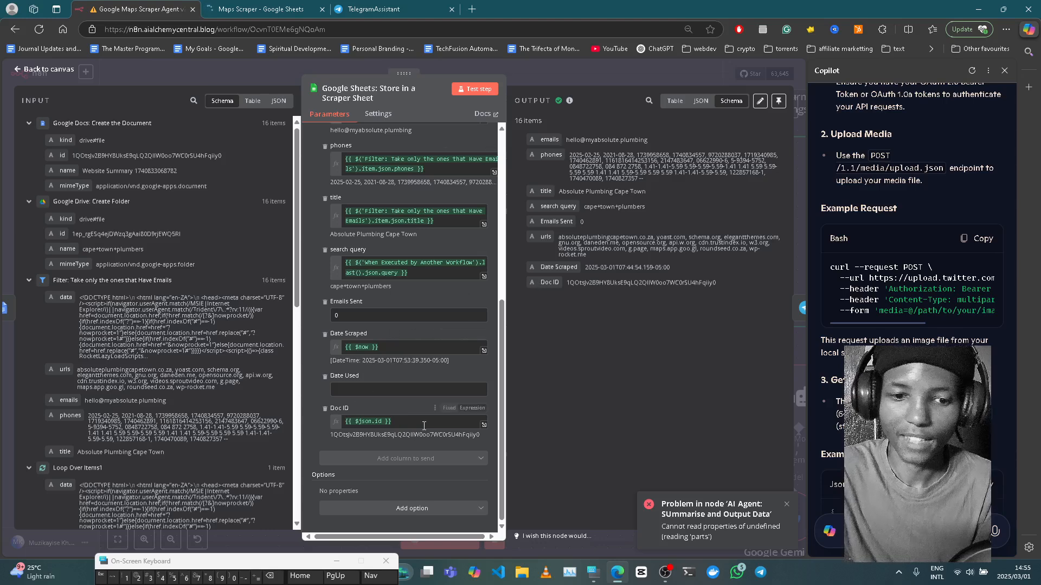
- Leave the Sheets node and check the Telegram: Get the Chat node's Chat ID
left_click(548, 66)
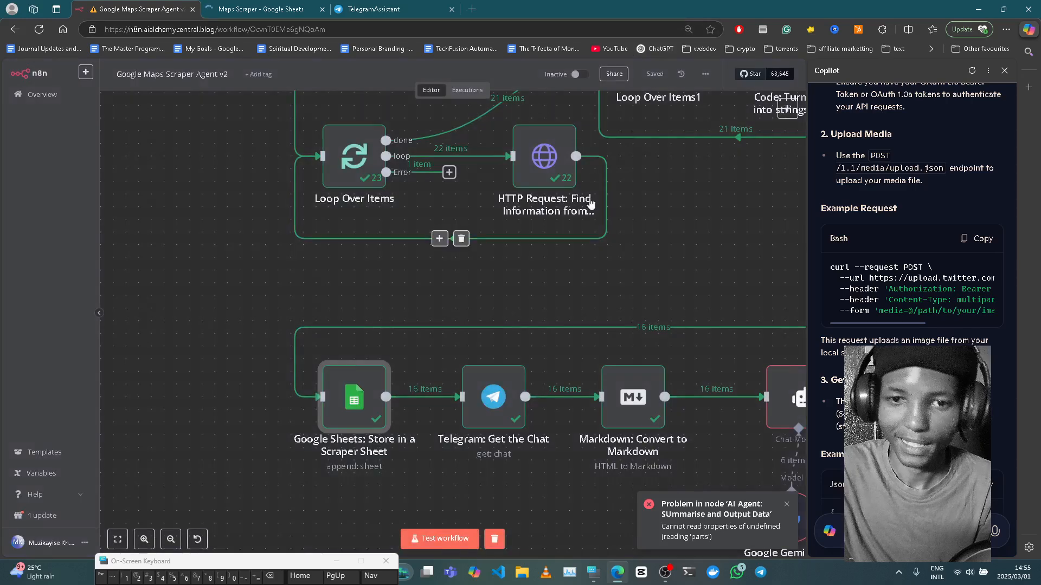
double_click(479, 407)
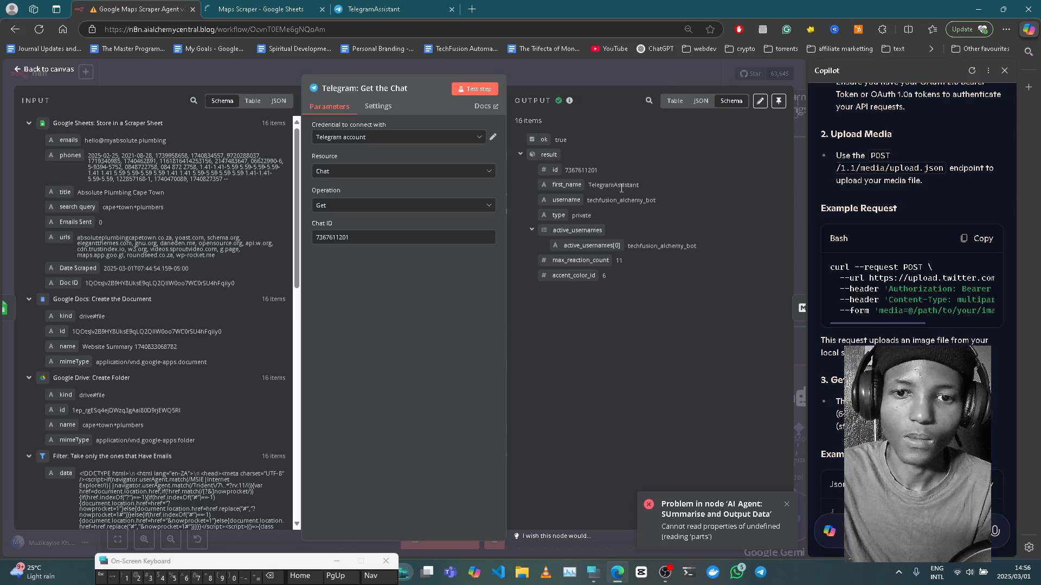
left_click(516, 73)
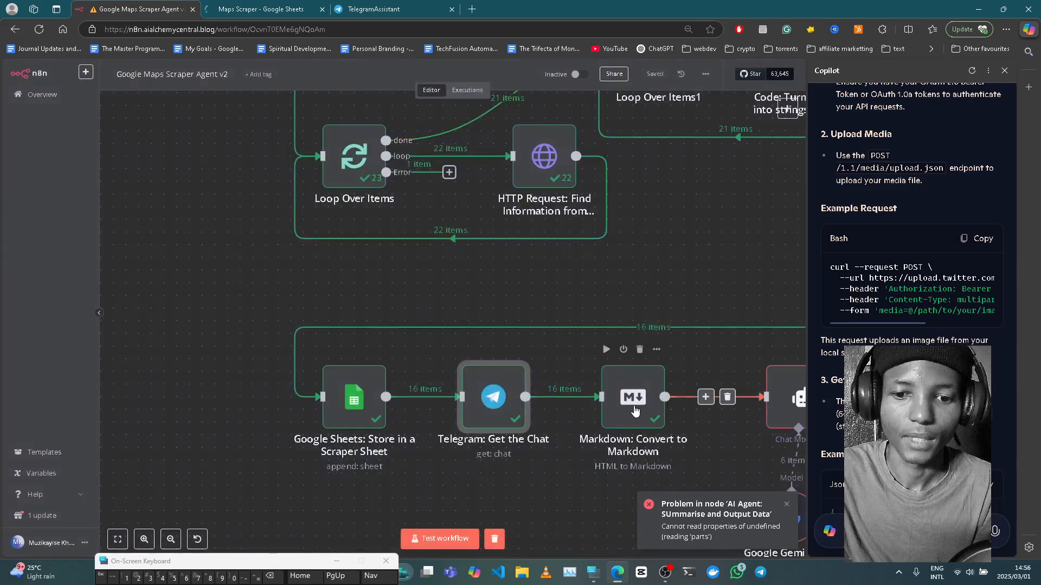
left_click(636, 410)
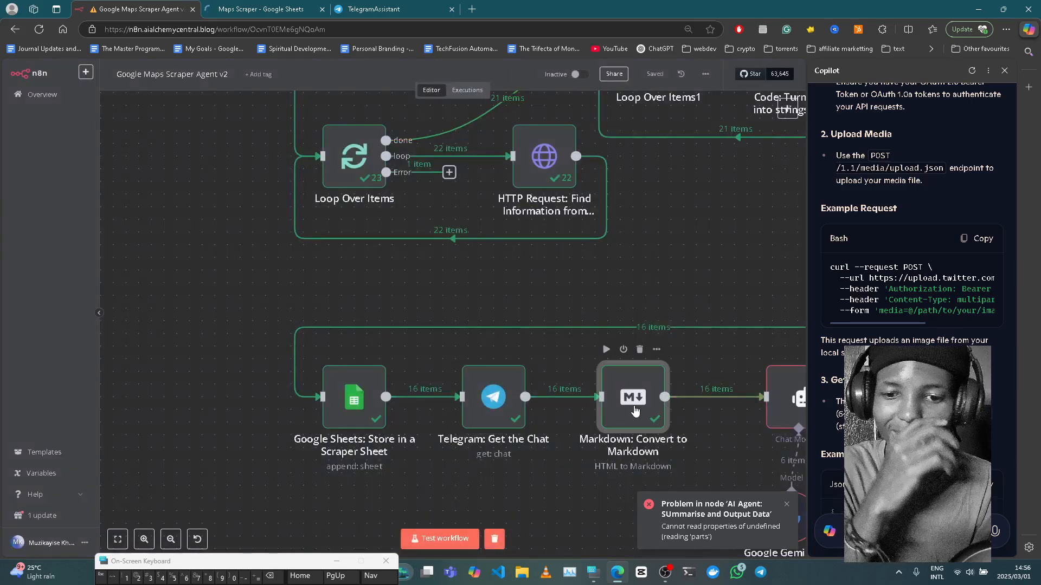
double_click(635, 410)
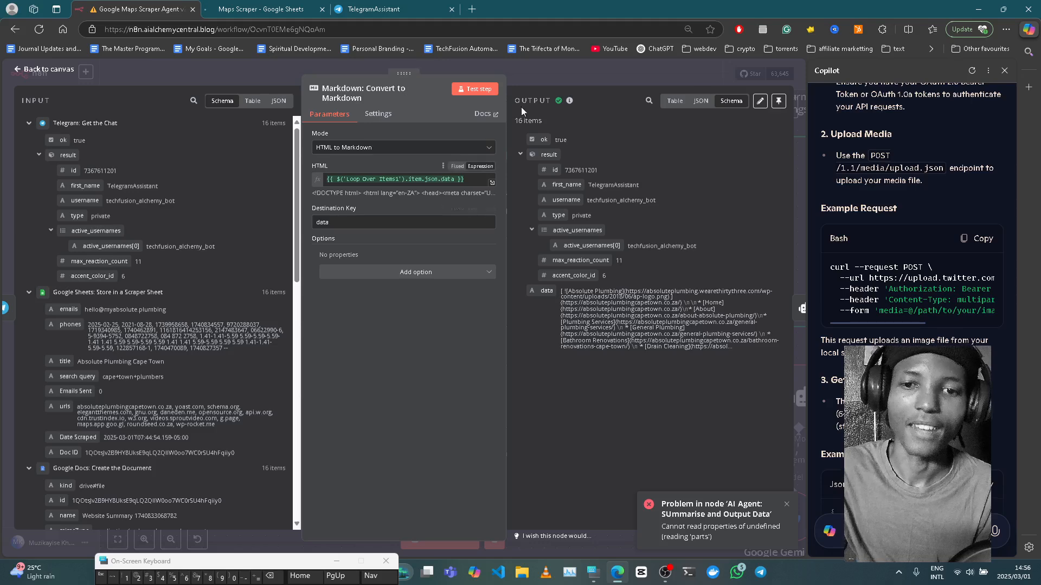
left_click(573, 66)
mouse_move(662, 334)
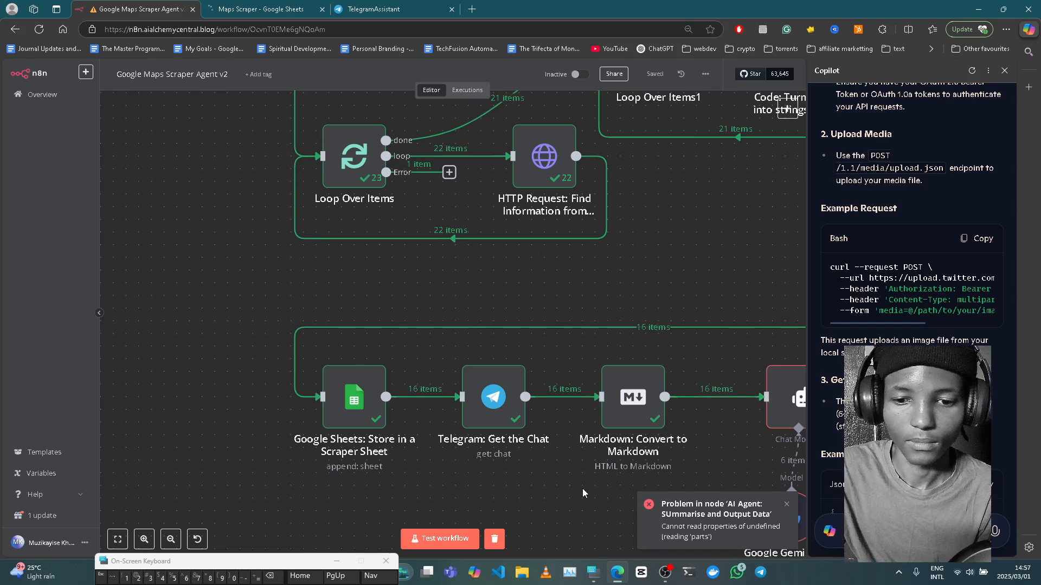
- Zoom out to show the lower branch and open the AI Agent: SUmmarise and Output Data node
left_click(171, 539)
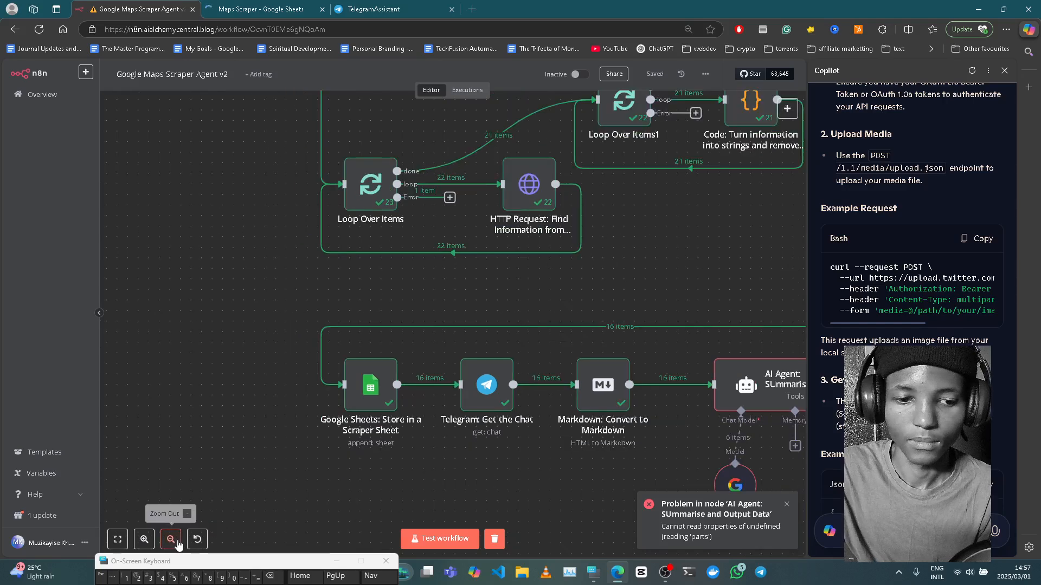
left_click(171, 538)
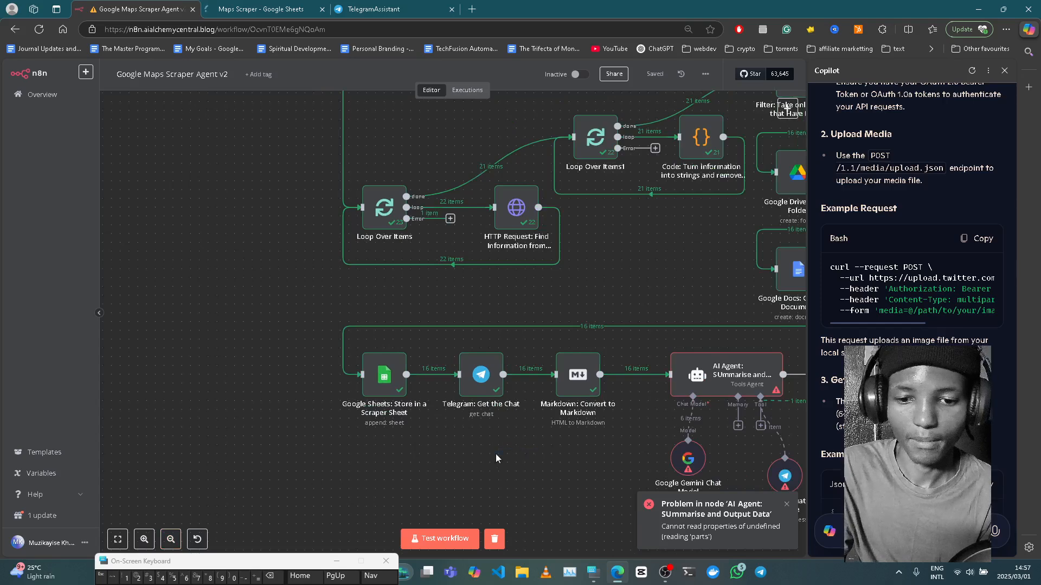
left_click(162, 543)
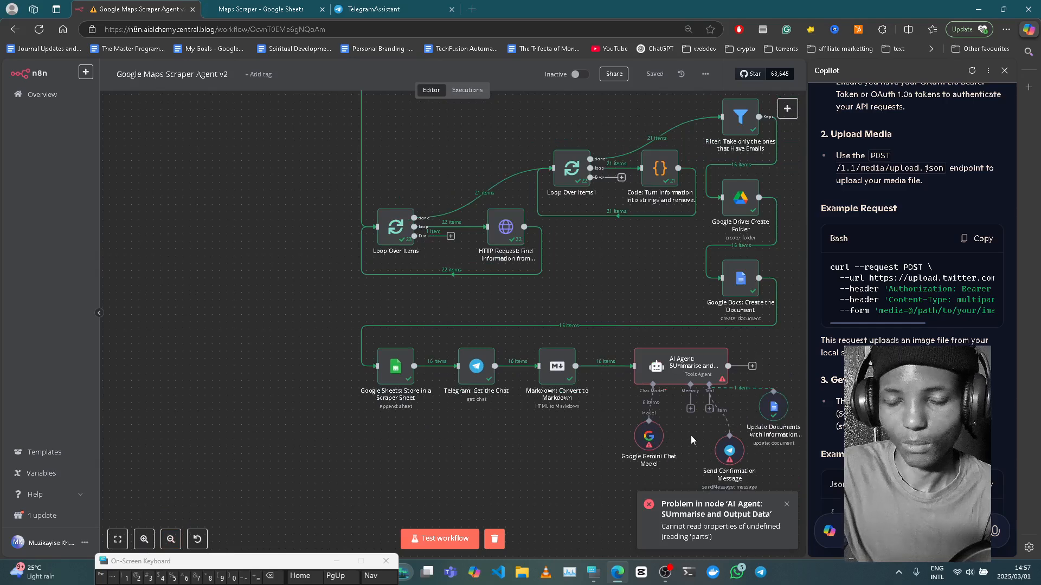
left_click(689, 364)
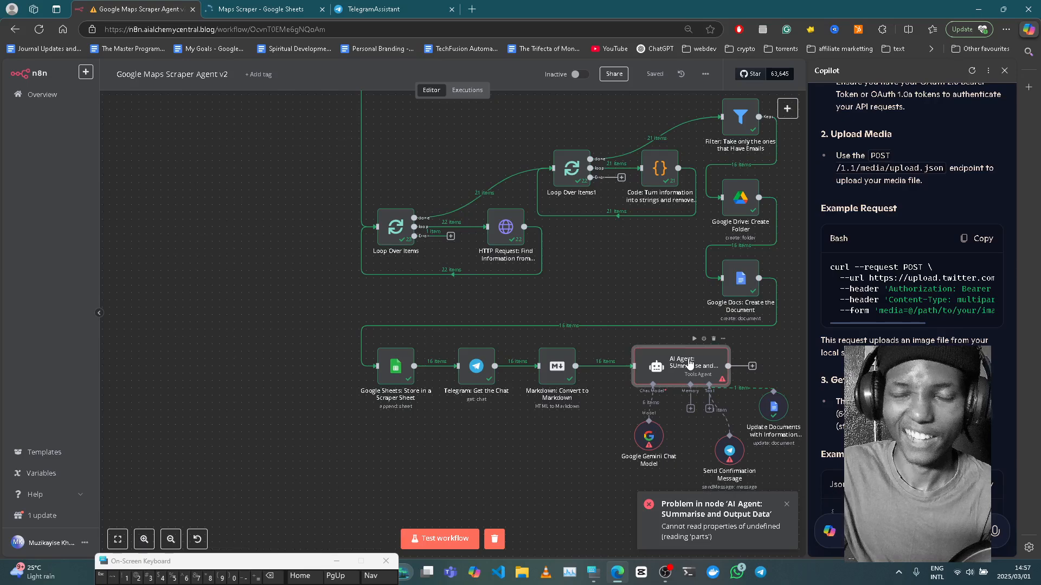
double_click(689, 363)
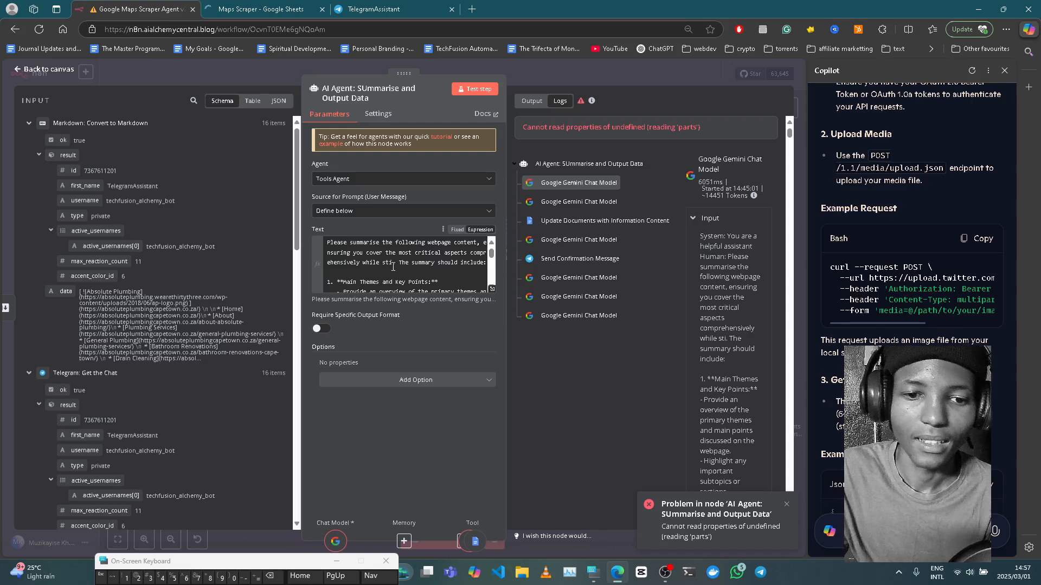
- Delete the stray 'while sti' fragment from the AI Agent prompt and scroll through it
left_click_drag(393, 264, 362, 264)
key("BackSpace")
key("BackSpace")
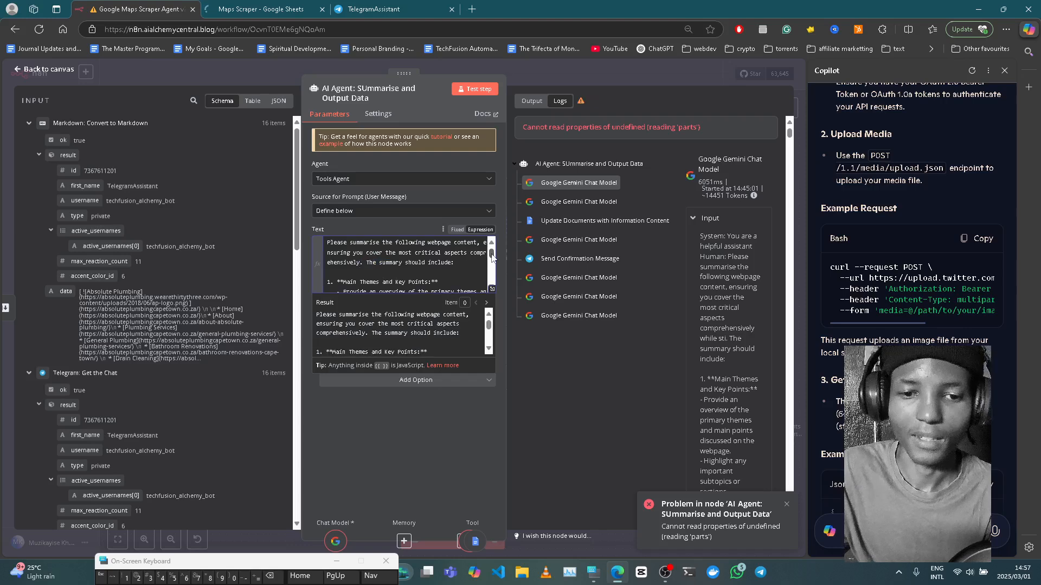
left_click_drag(492, 256, 493, 252)
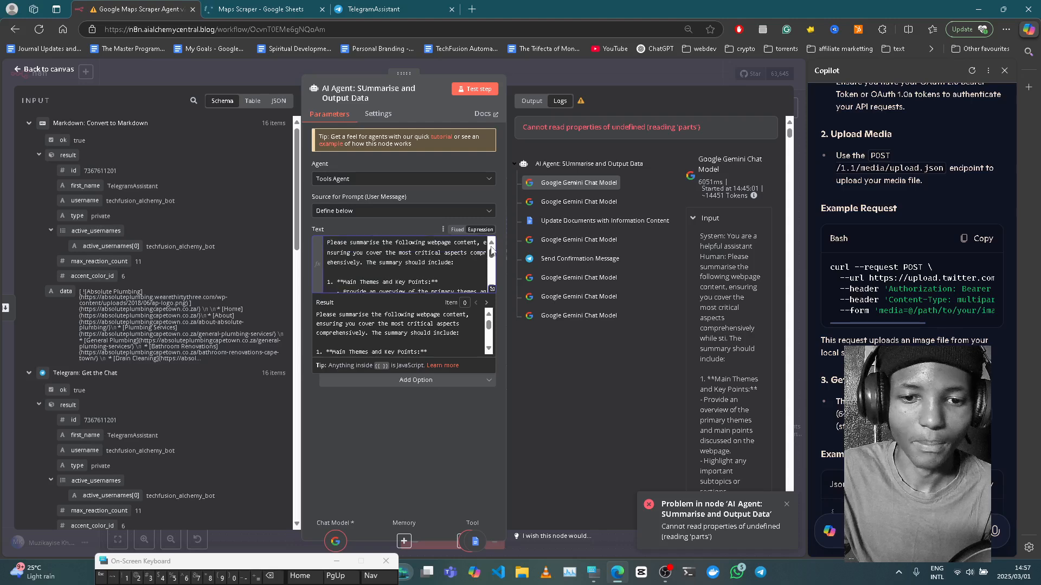
scroll(428, 267, "down", 2)
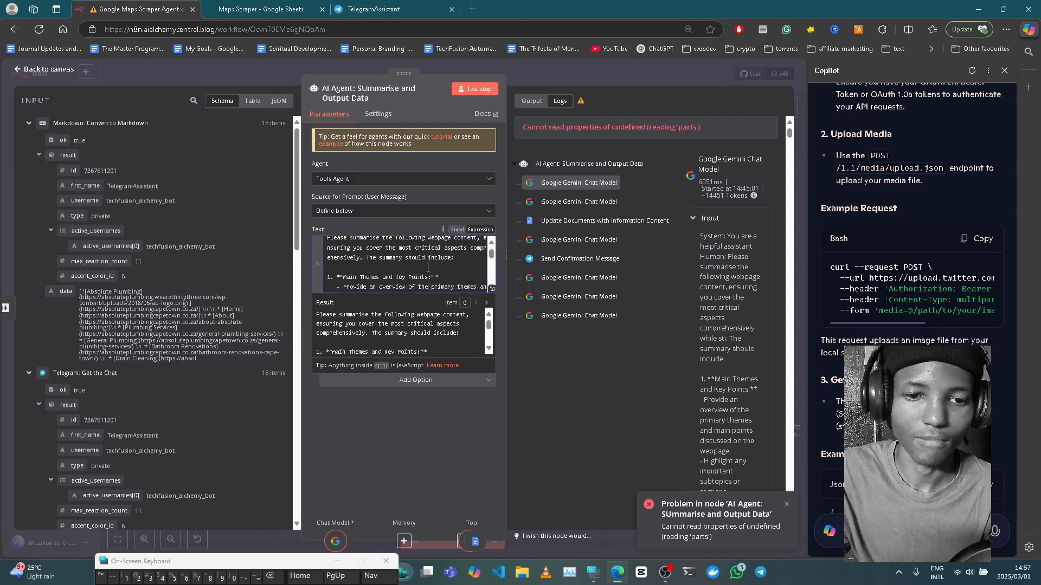
scroll(429, 267, "down", 5)
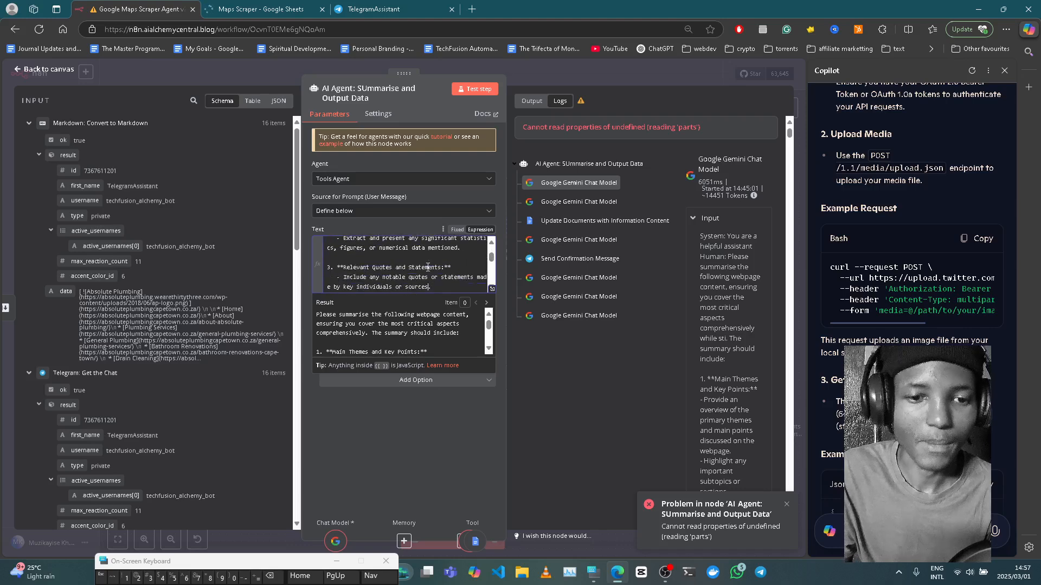
scroll(428, 267, "down", 4)
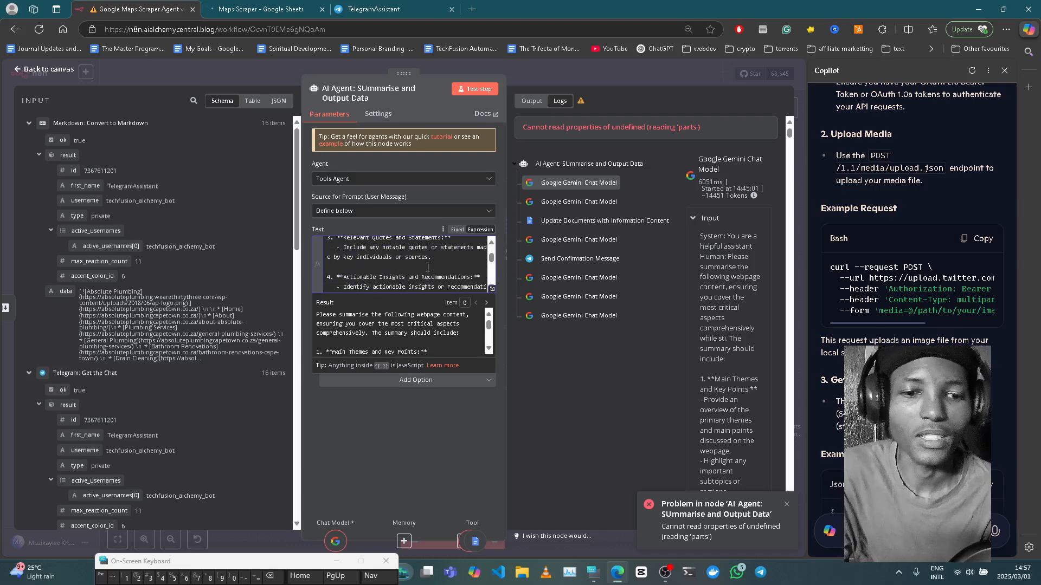
scroll(428, 268, "down", 3)
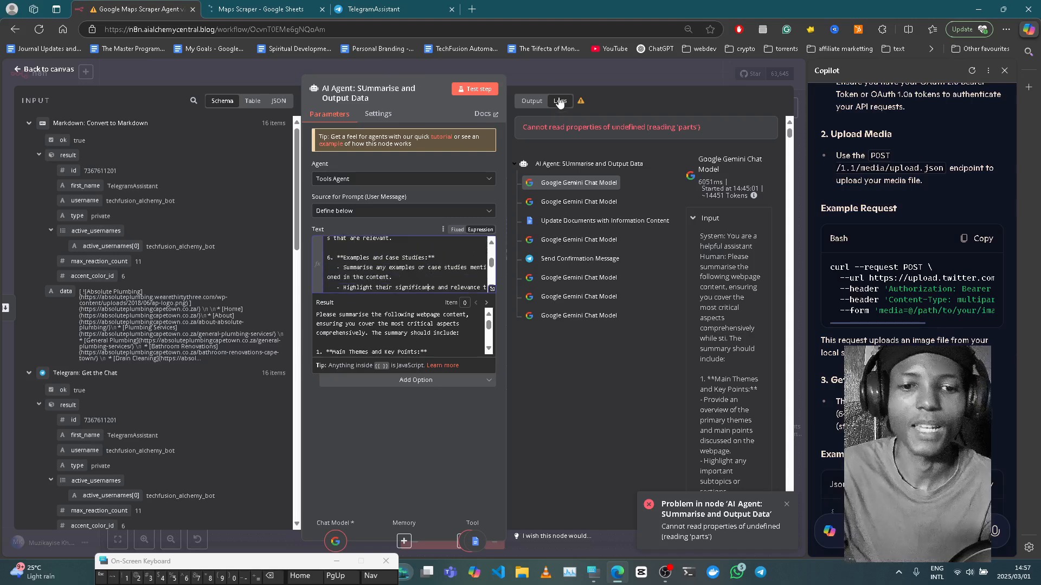
- Read the prompt through to its end, collapse the result preview and close the node
key("Down")
key("Down")
key("Down")
key("Down")
key("Down")
key("Down")
key("Down")
key("Down")
key("Down")
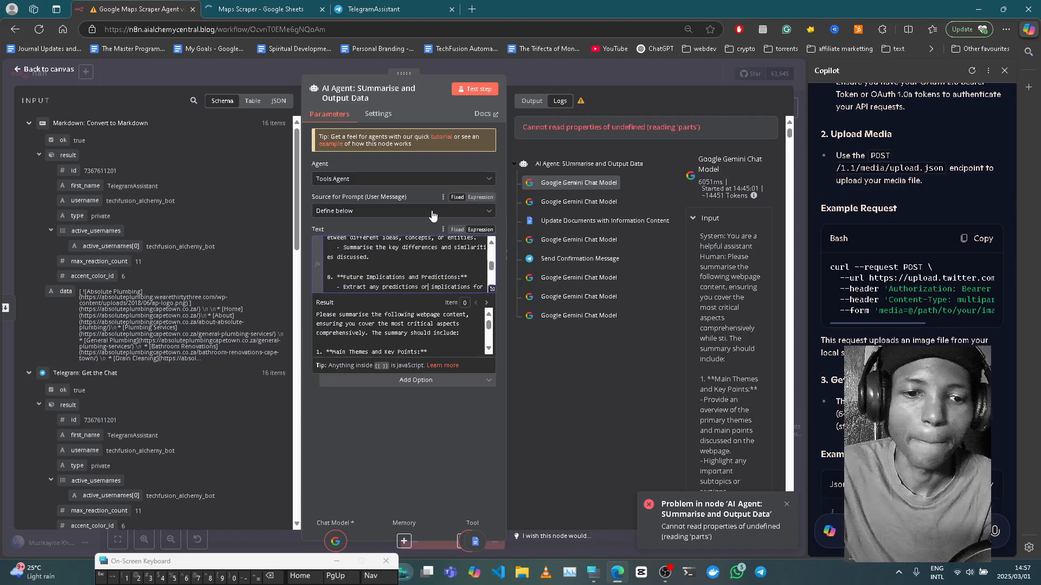
key("Up")
key("Up")
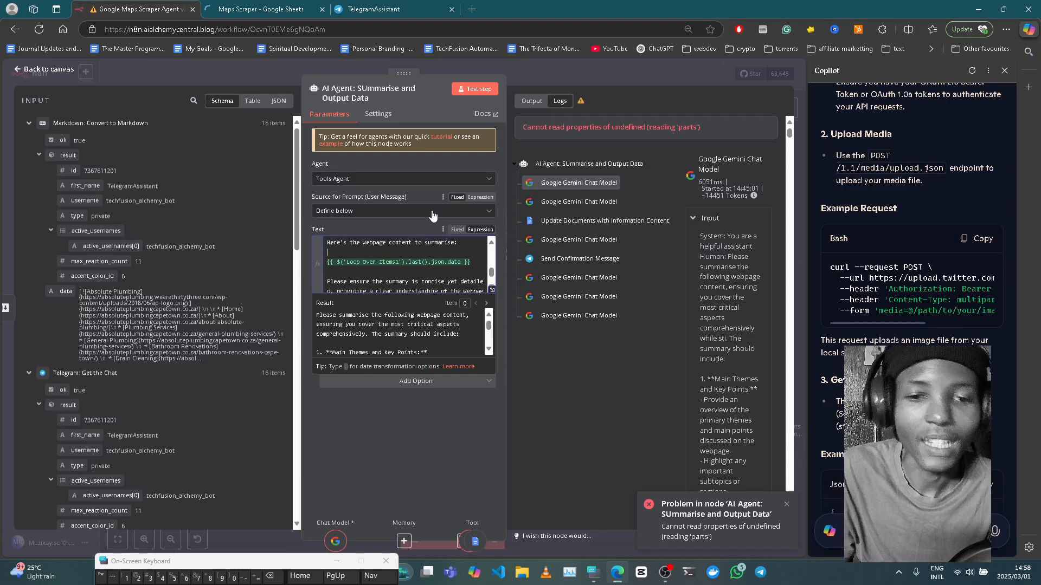
key("Down")
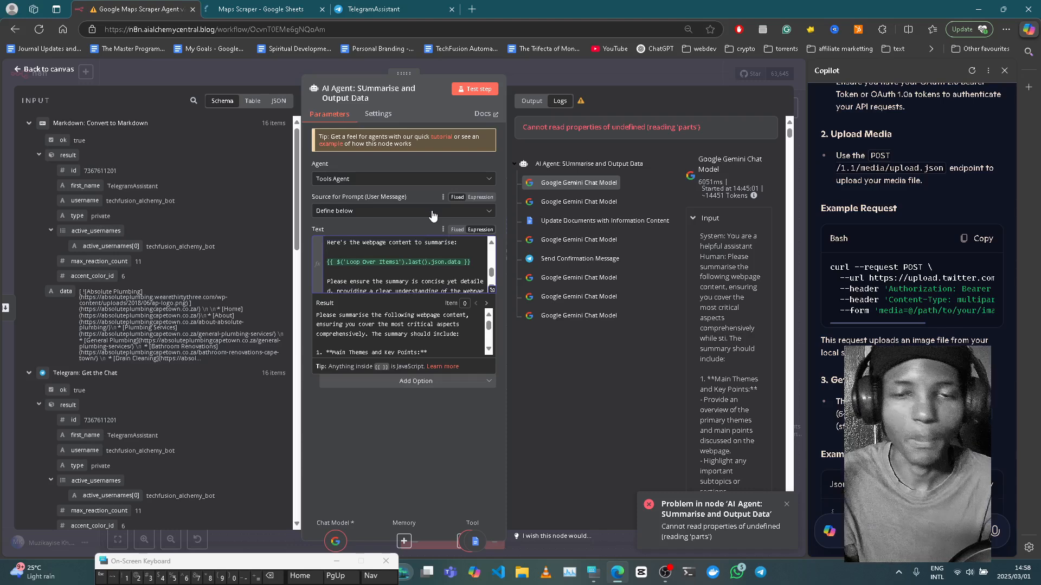
key("Down")
key("Down")
key("Down")
key("Down")
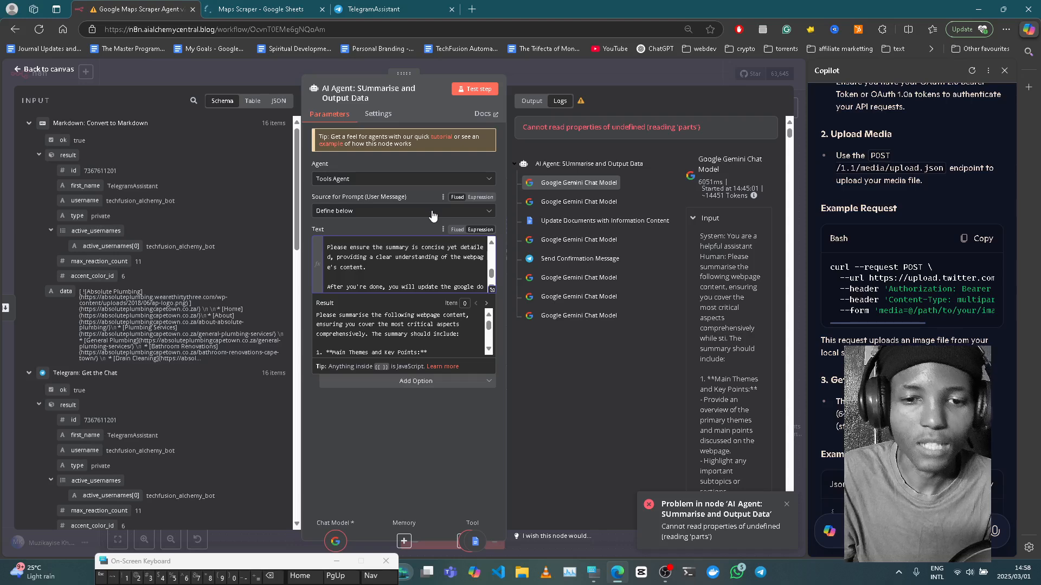
key("ctrl+End")
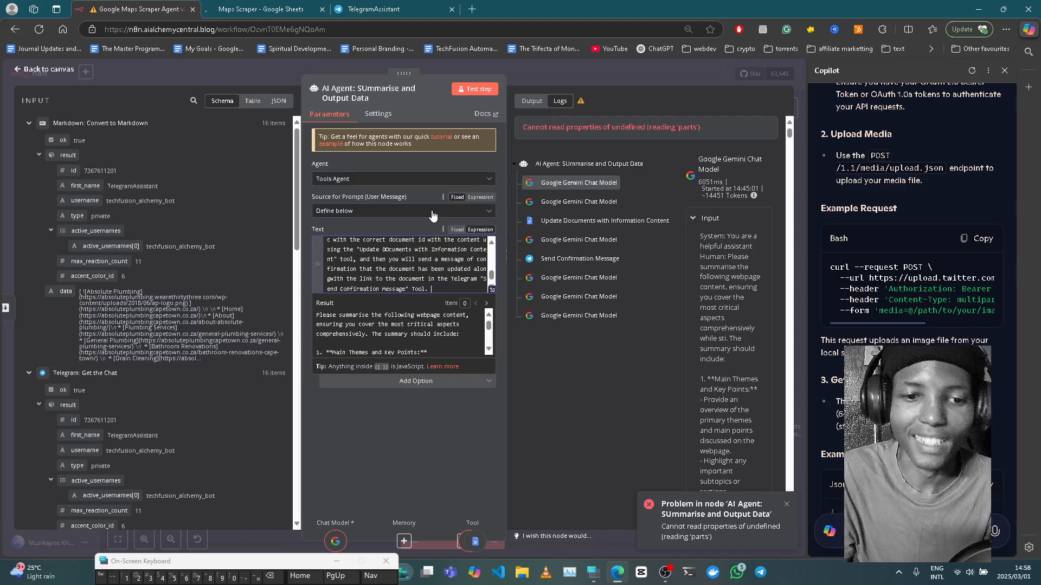
key("Up")
key("Up")
key("Up")
key("Up")
key("Up")
key("Up")
key("Up")
key("Up")
key("Up")
key("Up")
key("Up")
key("ctrl+End")
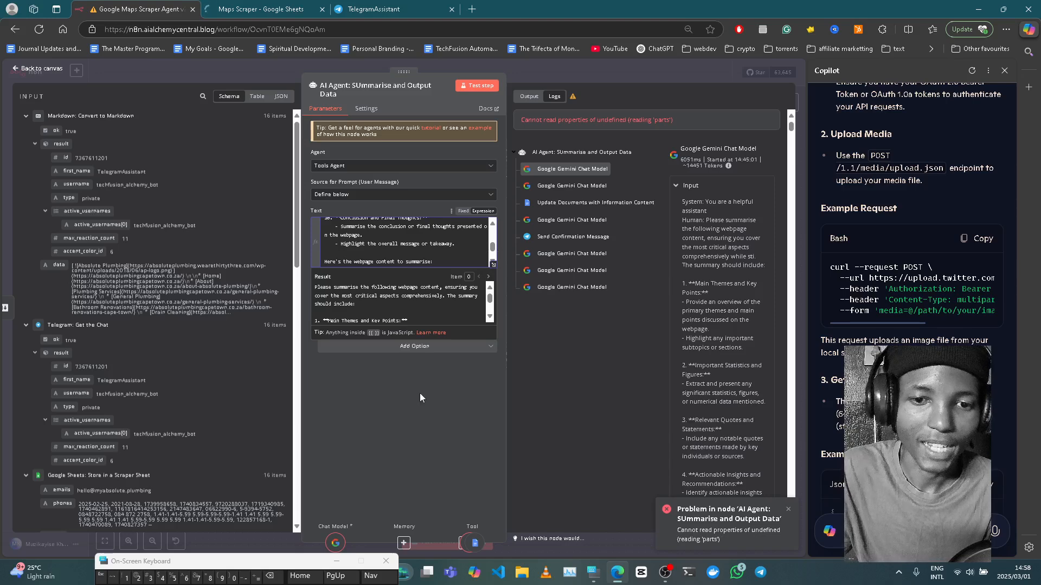
left_click(418, 419)
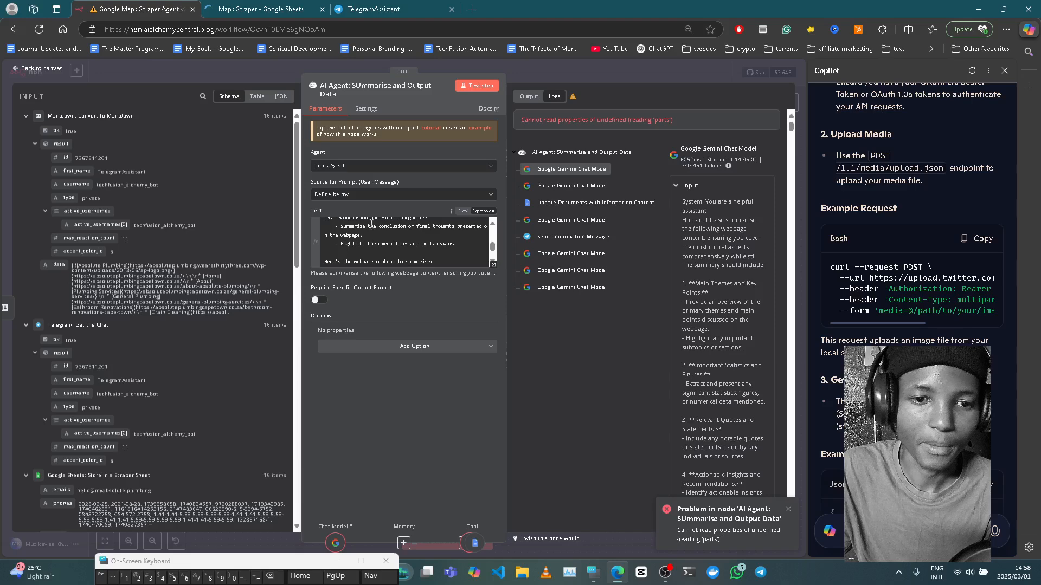
left_click(591, 76)
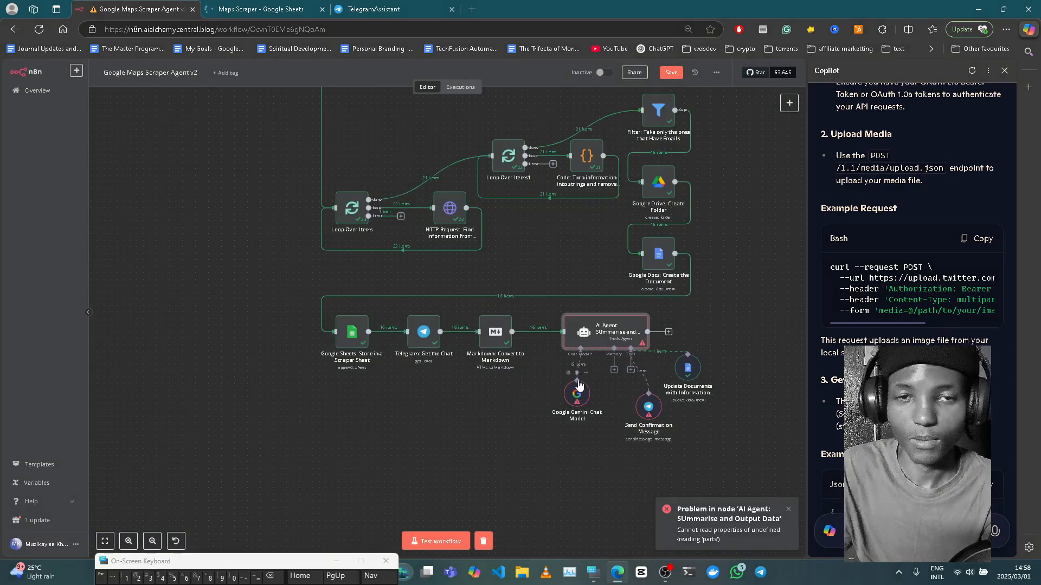
double_click(594, 336)
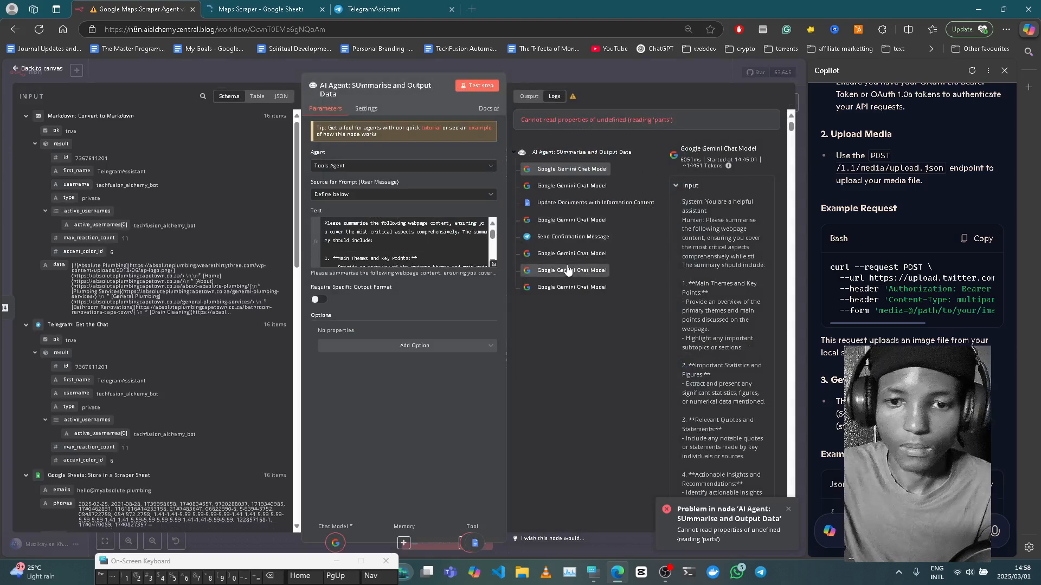
left_click(591, 243)
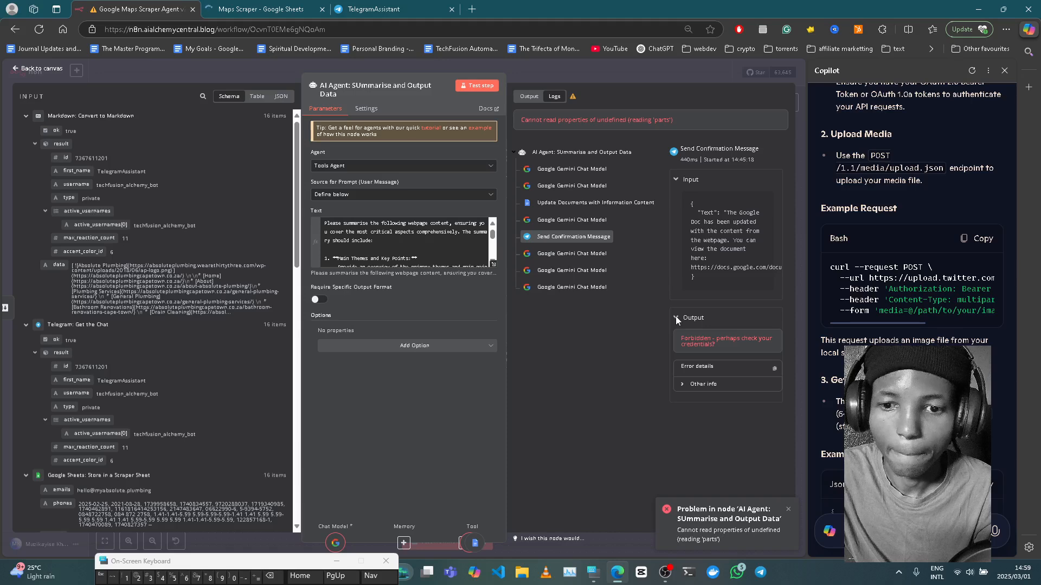
left_click(684, 384)
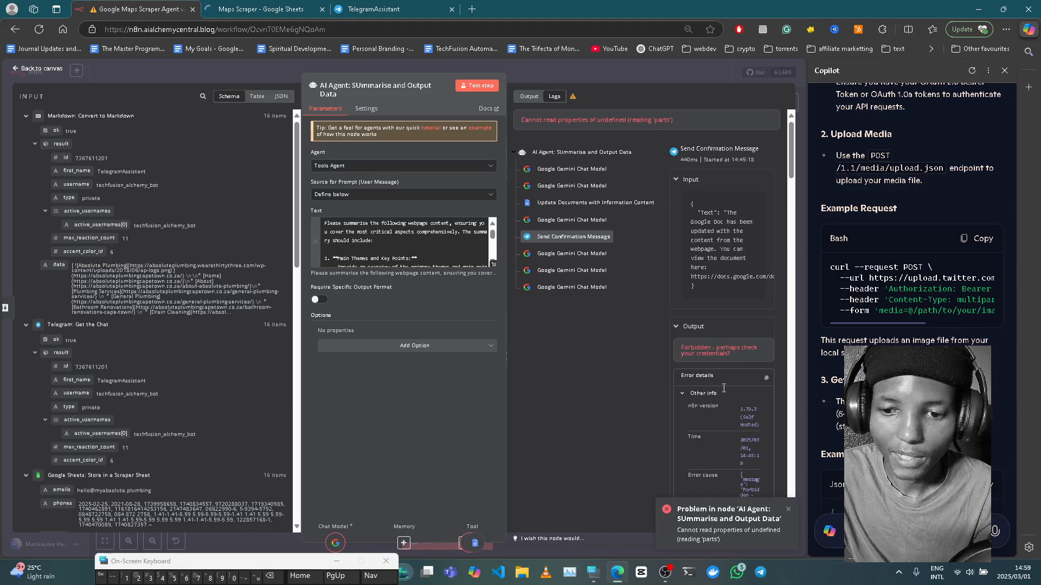
left_click(630, 66)
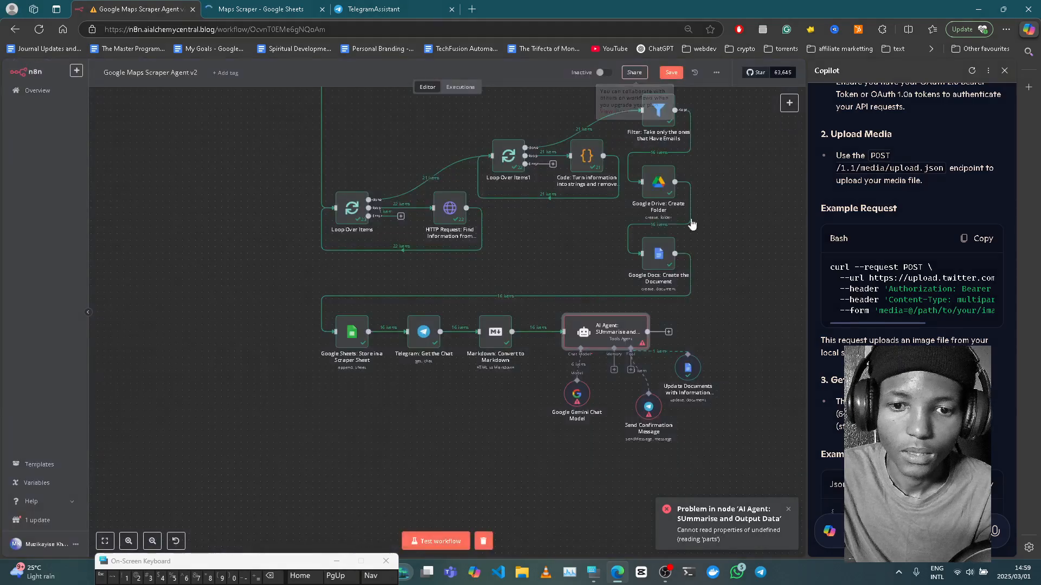
left_click(645, 406)
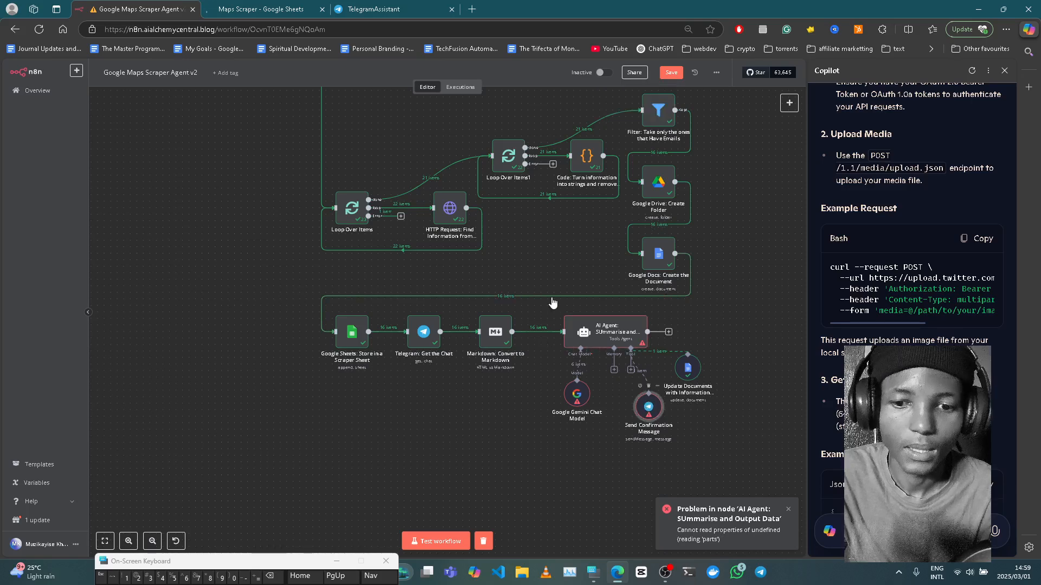
- Open the Send Confirmation Message node, then view the TelegramAssistant chat in Telegram Web
key("Return")
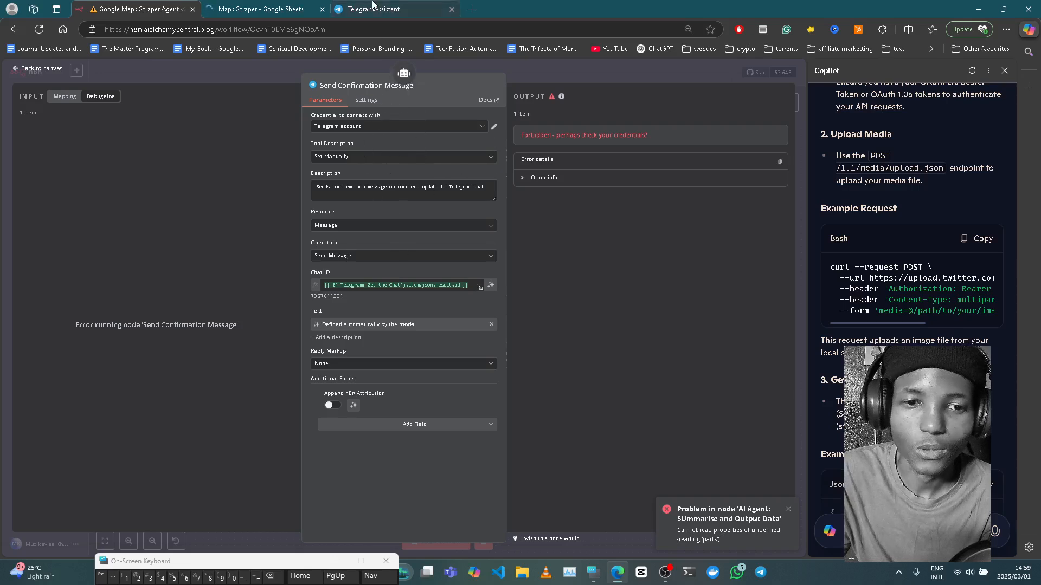
left_click(372, 5)
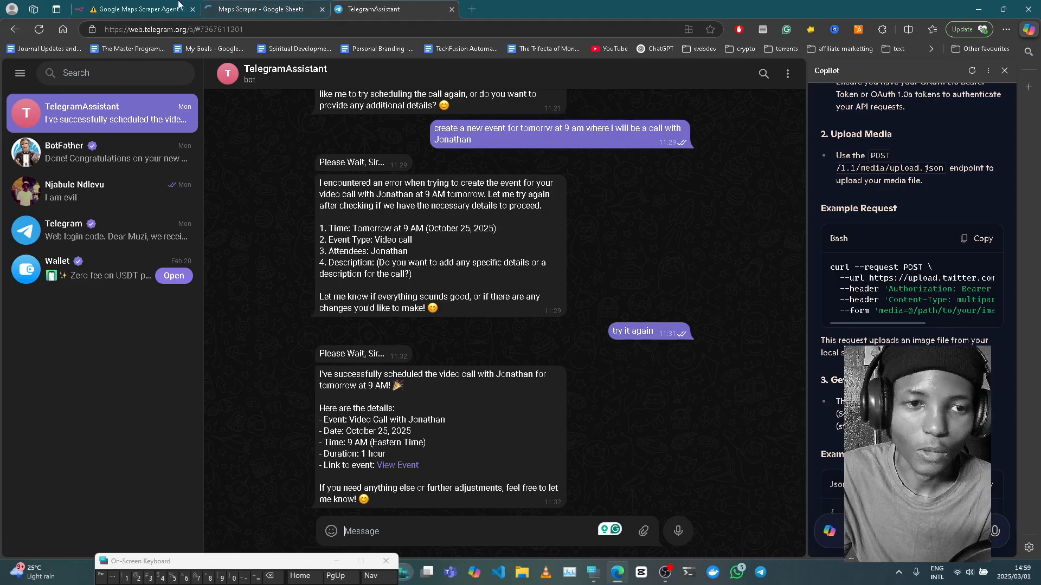
- Return from Telegram Web to the Send Confirmation Message node in n8n
left_click(160, 6)
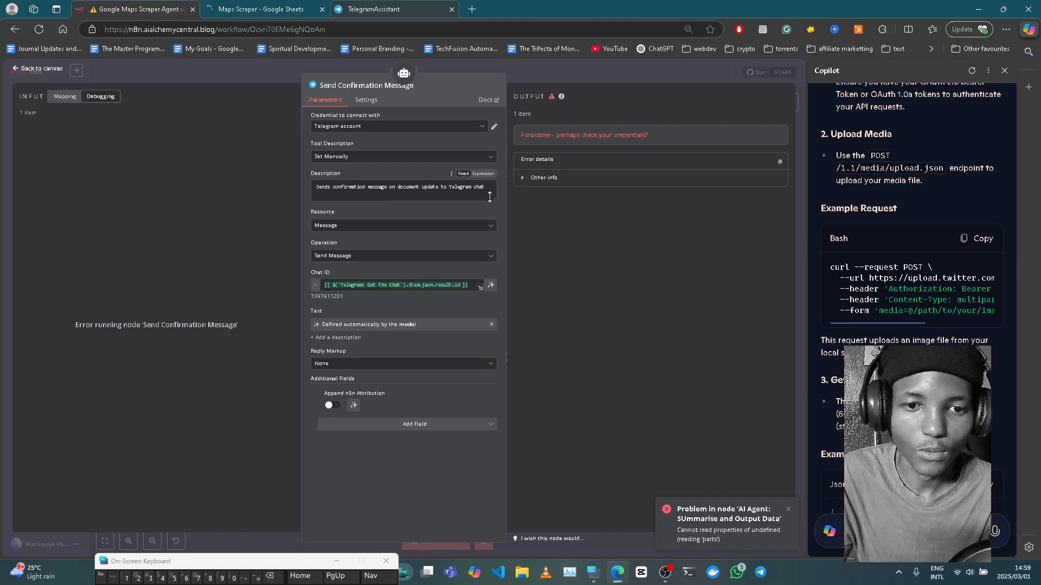
- Delete 'Telegram chat' from the description; a stray Ctrl+O opens a file dialog
left_click_drag(487, 188, 445, 190)
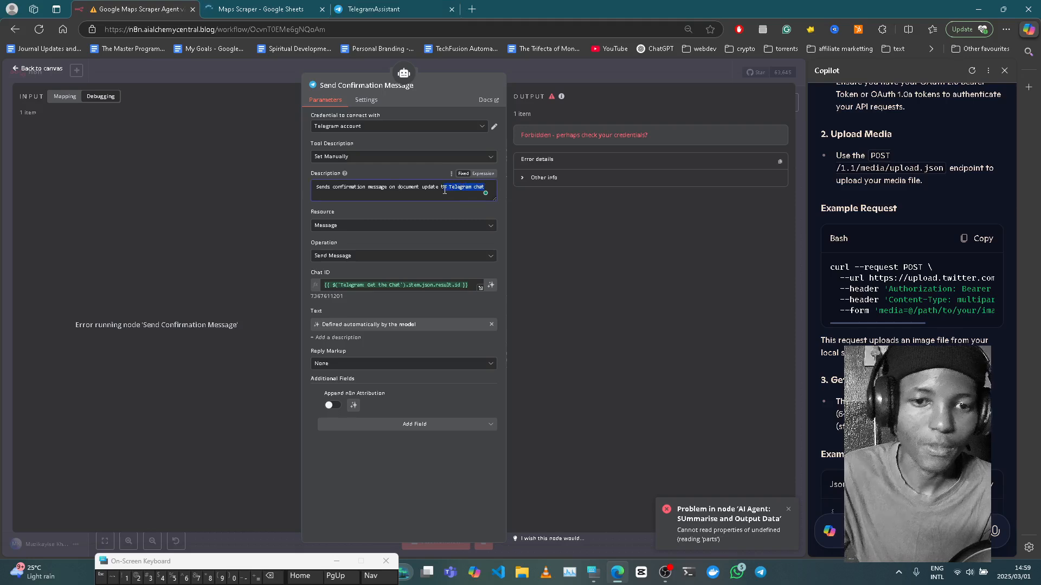
key("BackSpace")
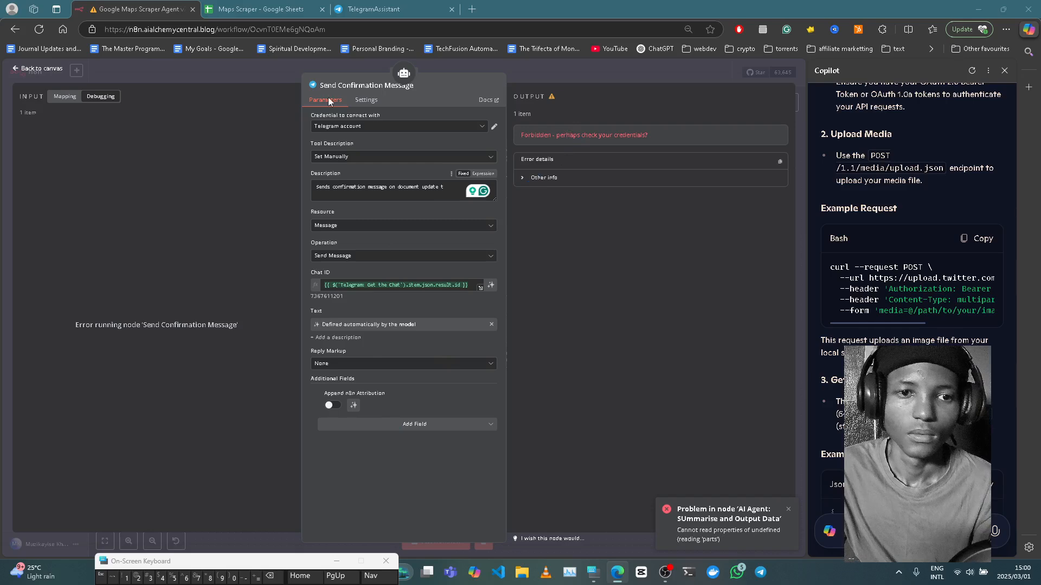
key("ctrl+o")
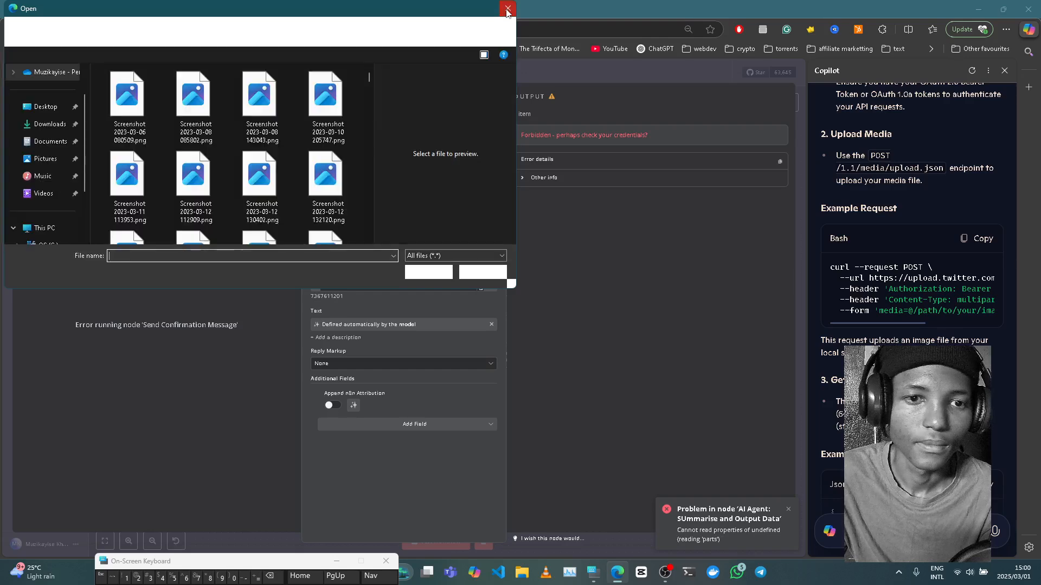
- Close the file Open dialog and browse the addable message fields without adding one
left_click(507, 8)
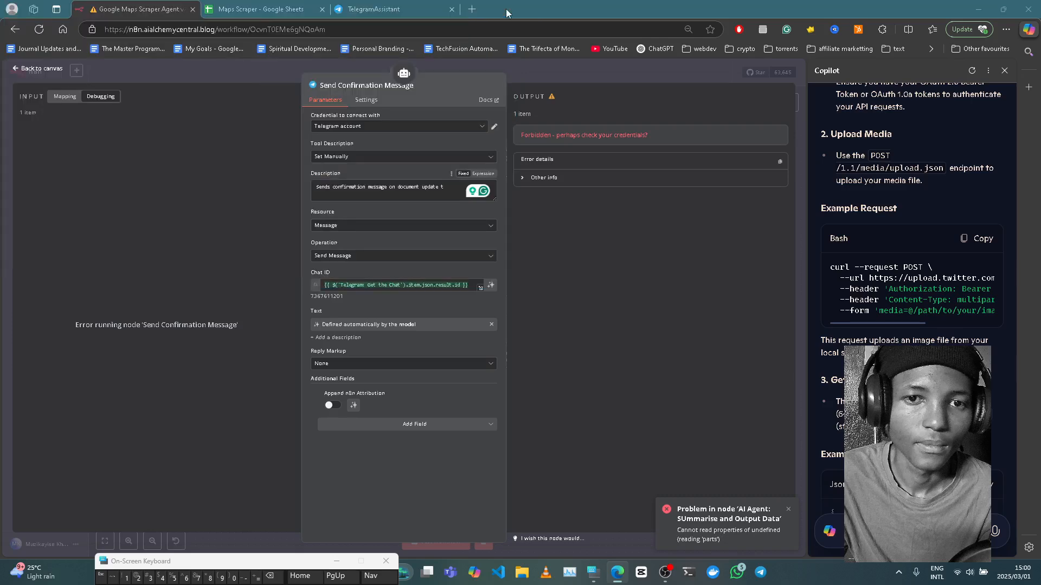
left_click(408, 427)
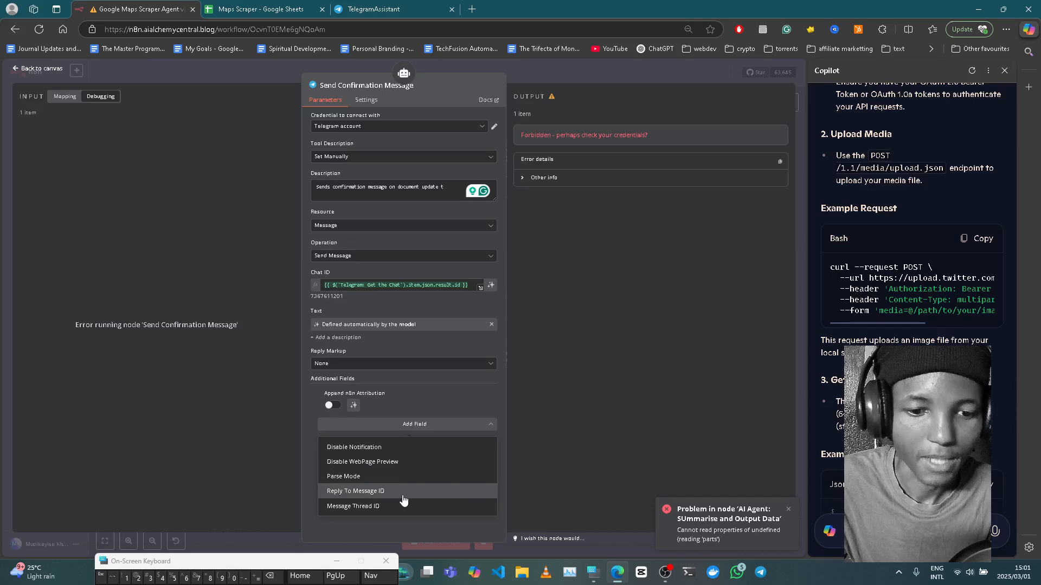
left_click(306, 467)
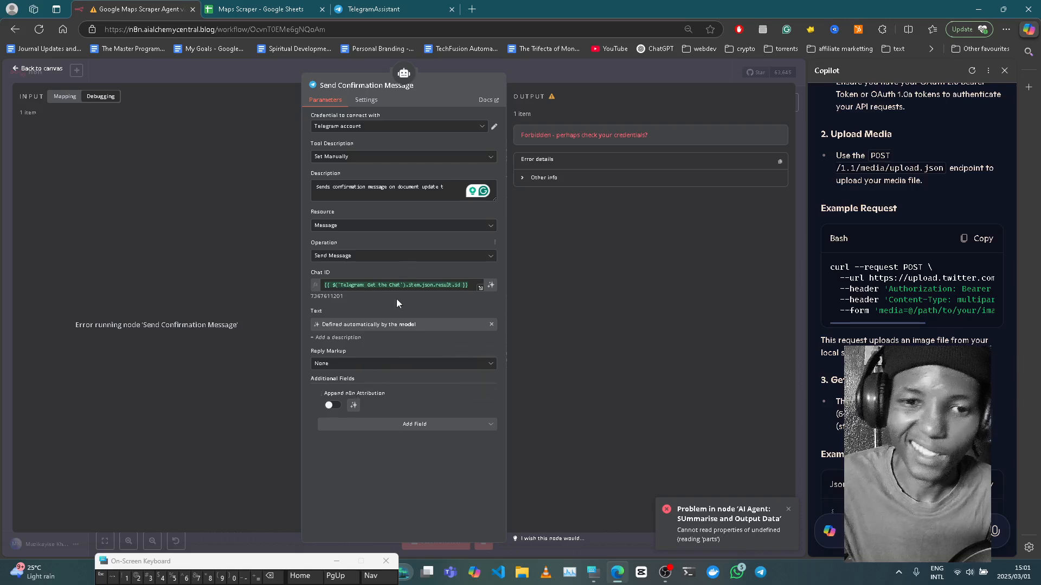
- Retype the description's ending as 'document', then dismiss the Downloads panel
left_click(448, 187)
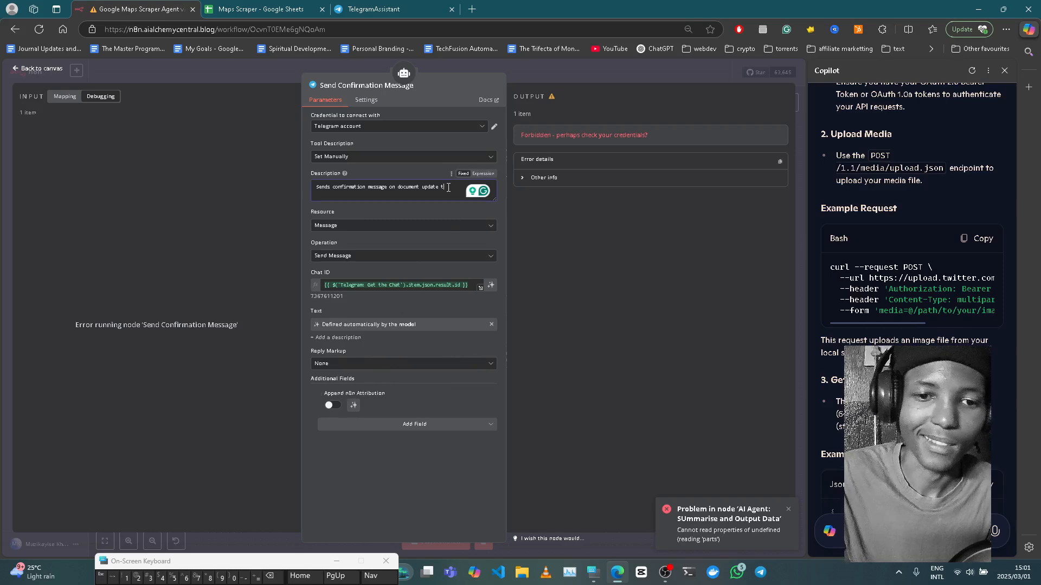
key("BackSpace")
key("BackSpace")
key("BackSpace")
key("BackSpace")
key("BackSpace")
key("BackSpace")
key("BackSpace")
key("BackSpace")
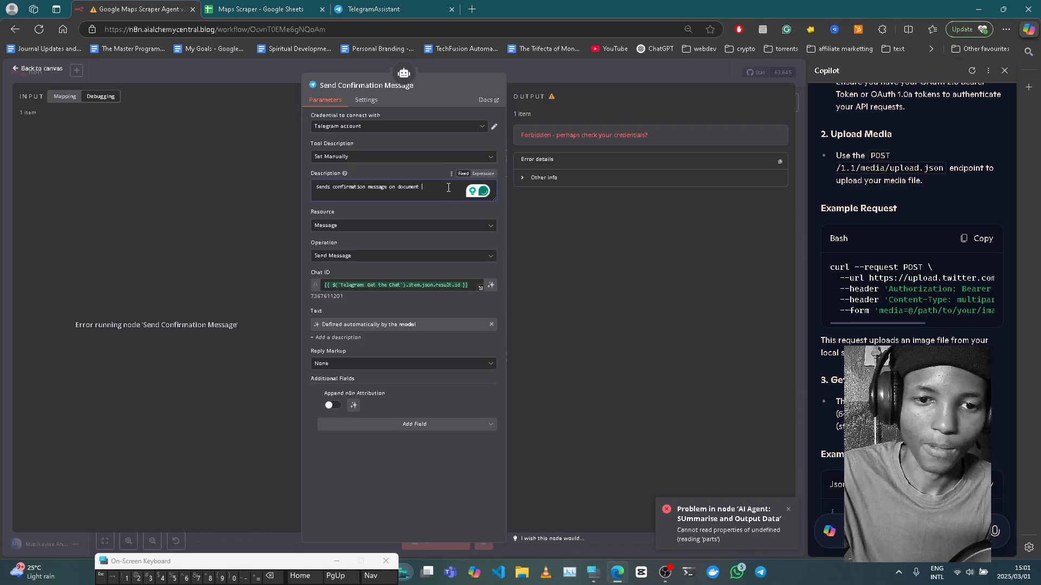
key("BackSpace")
key("BackSpace")
key("BackSpace")
key("BackSpace")
key("BackSpace")
key("BackSpace")
key("BackSpace")
key("BackSpace")
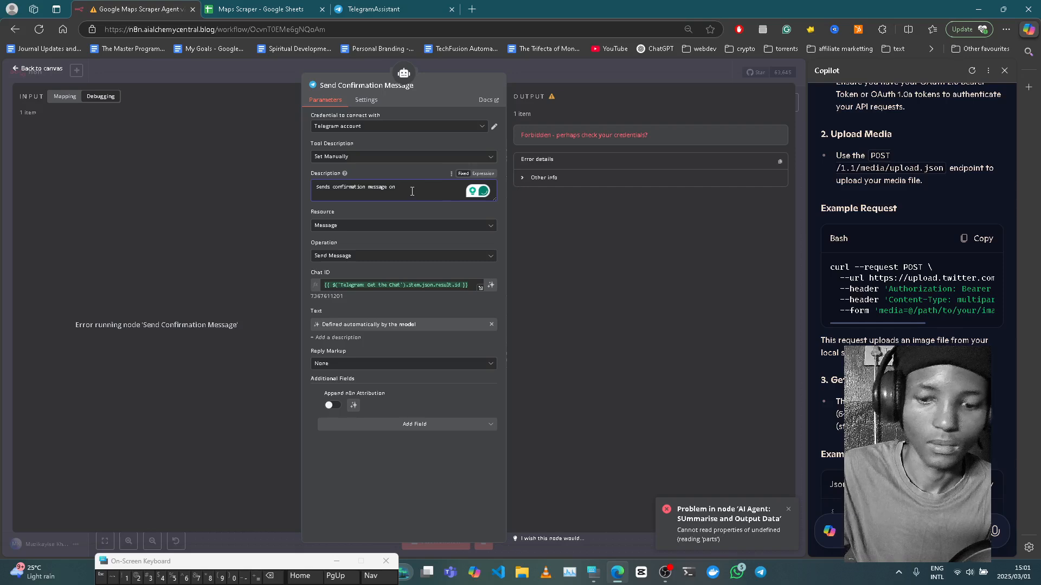
type("document")
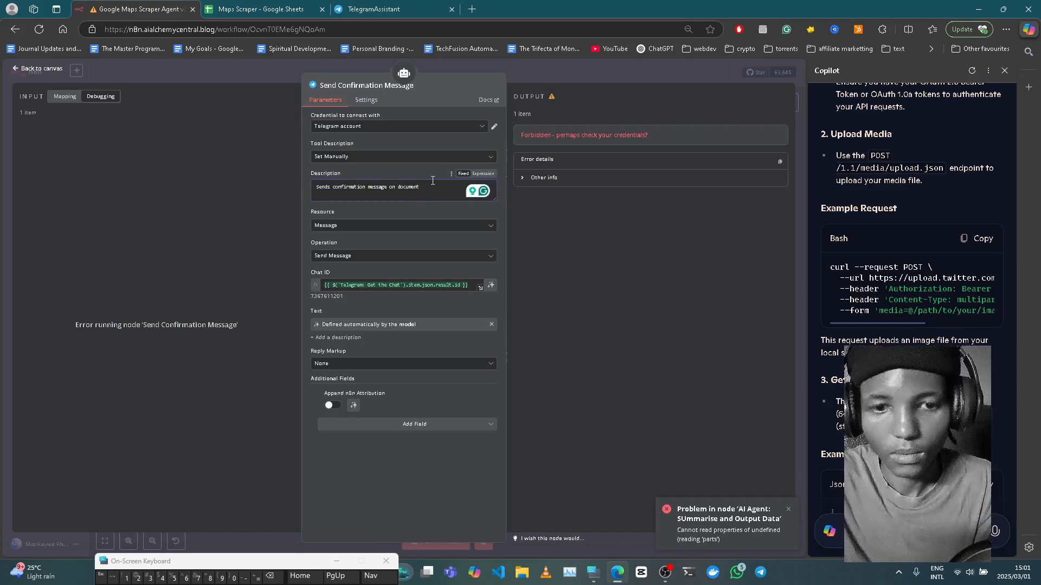
key("ctrl+j")
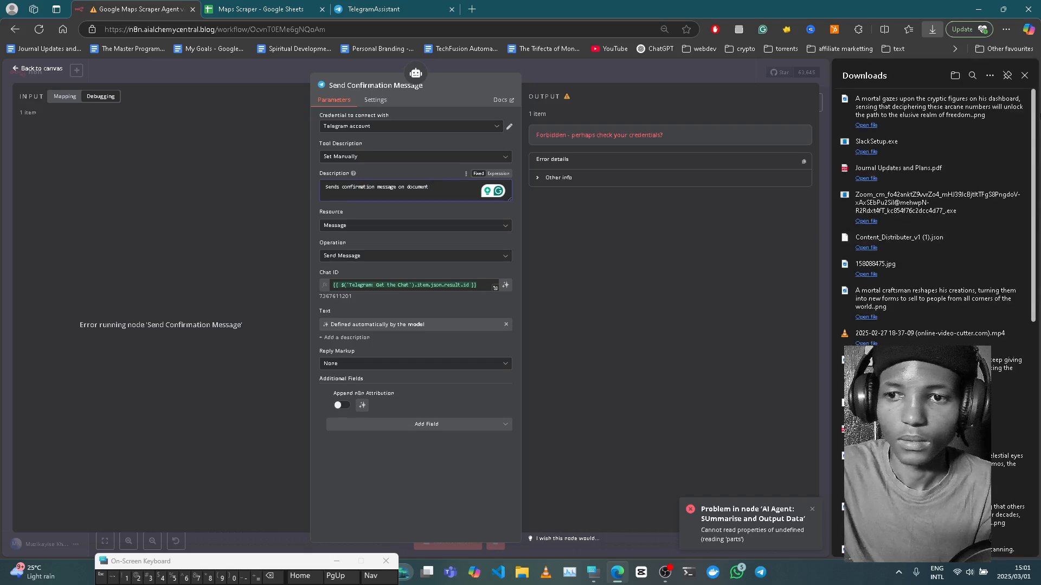
left_click(1024, 76)
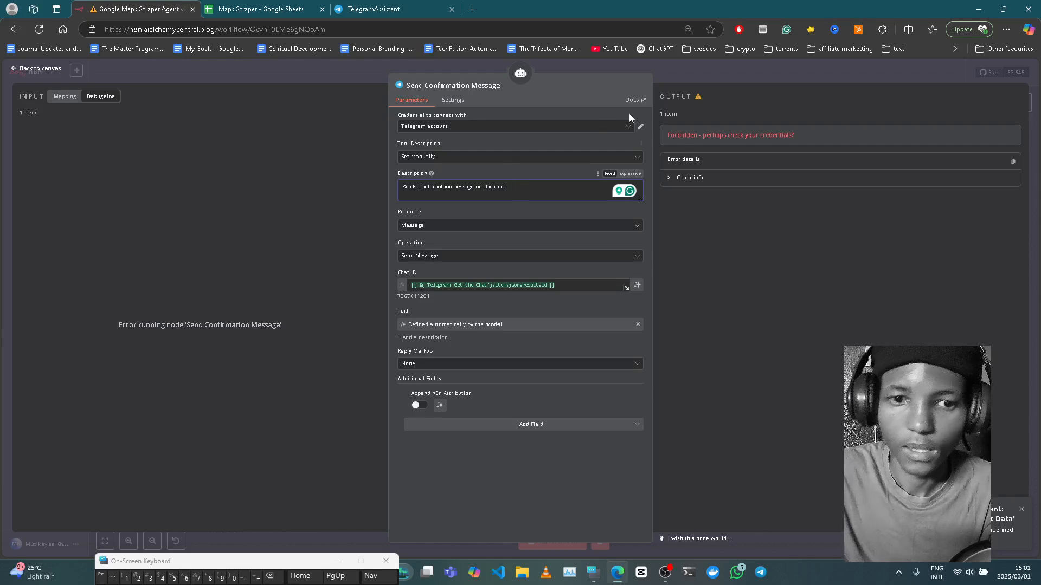
left_click(691, 70)
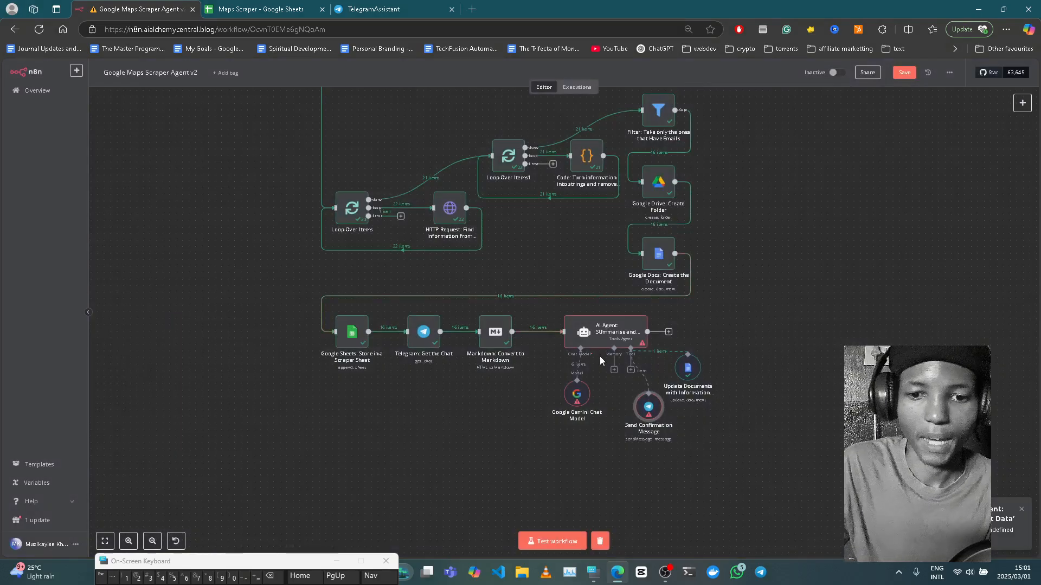
left_click(581, 406)
double_click(580, 406)
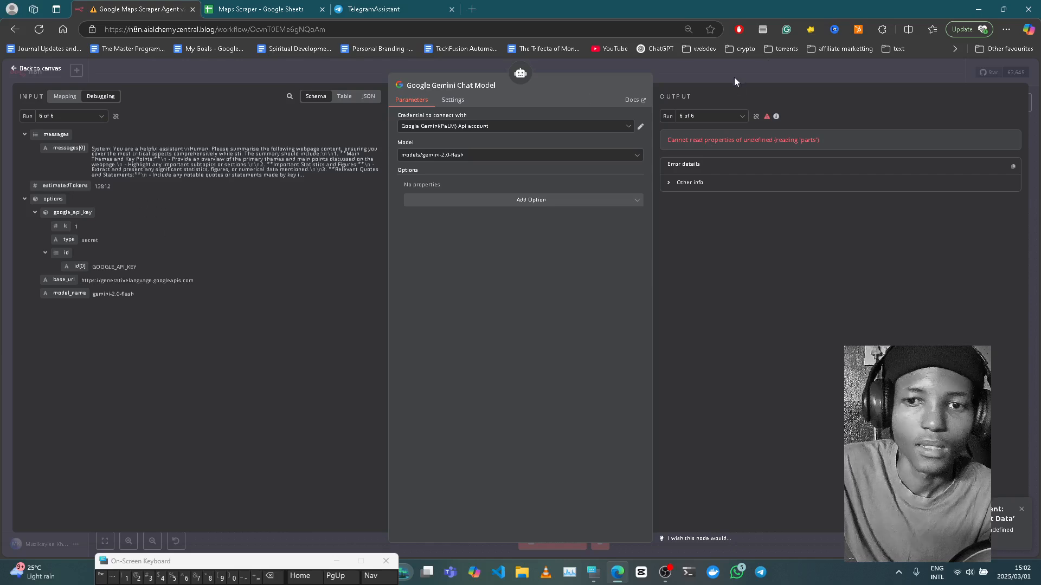
left_click(706, 69)
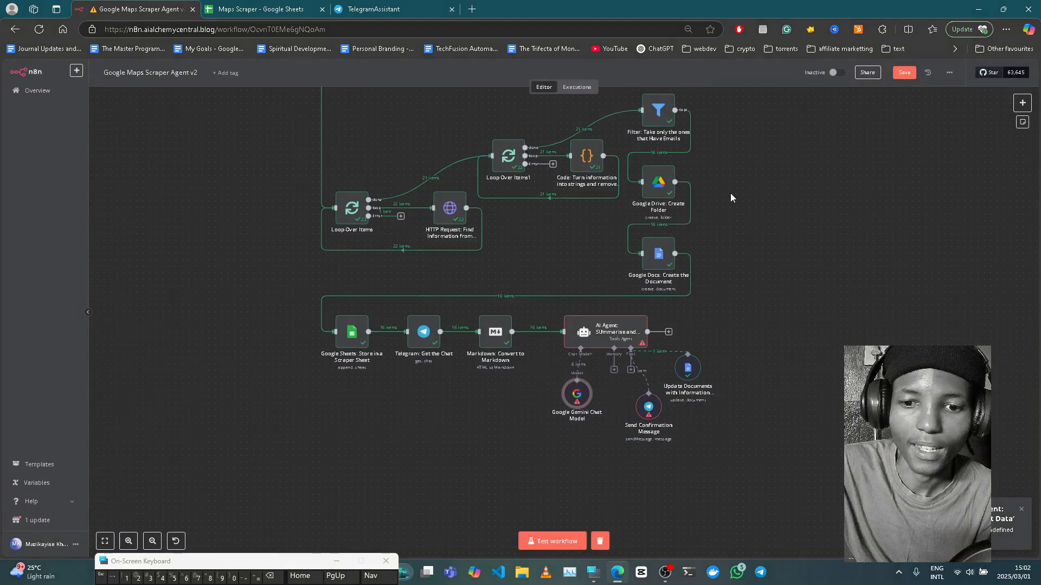
left_click(903, 73)
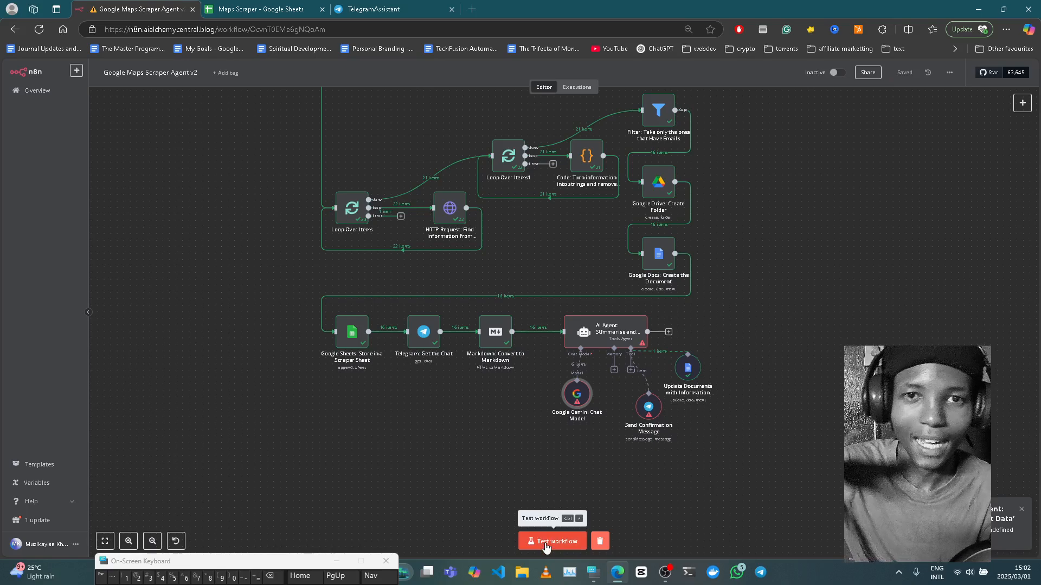
- Zoom the page in and launch a test run of the workflow, watching it execute
key("ctrl+plus")
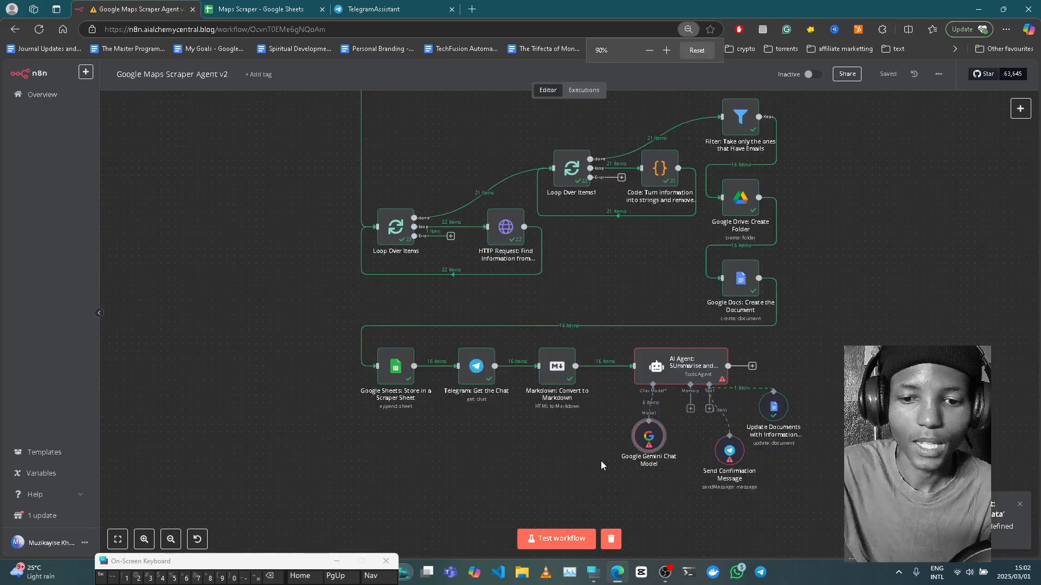
left_click(564, 538)
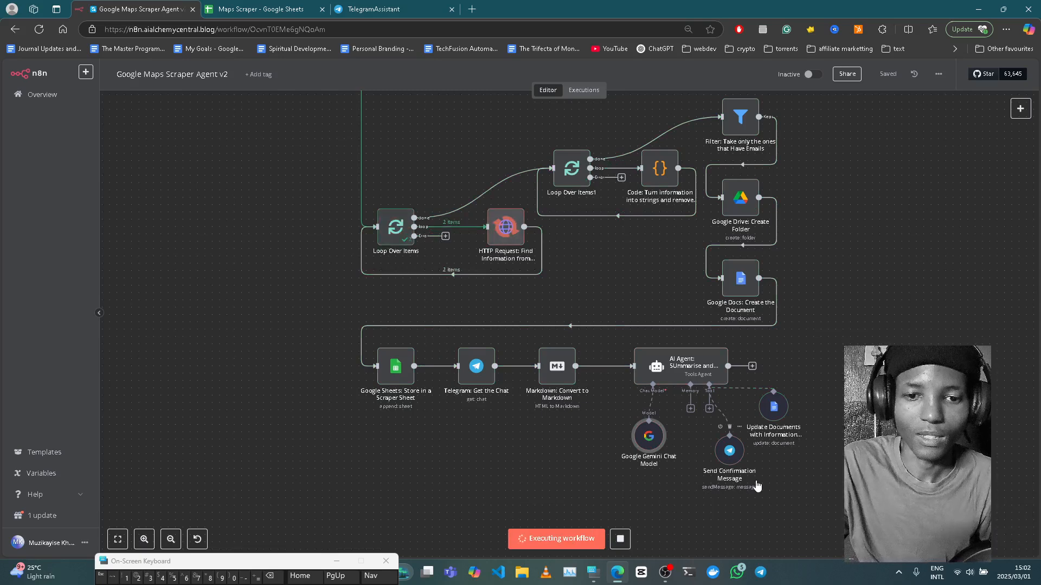
scroll(758, 486, "up", 2)
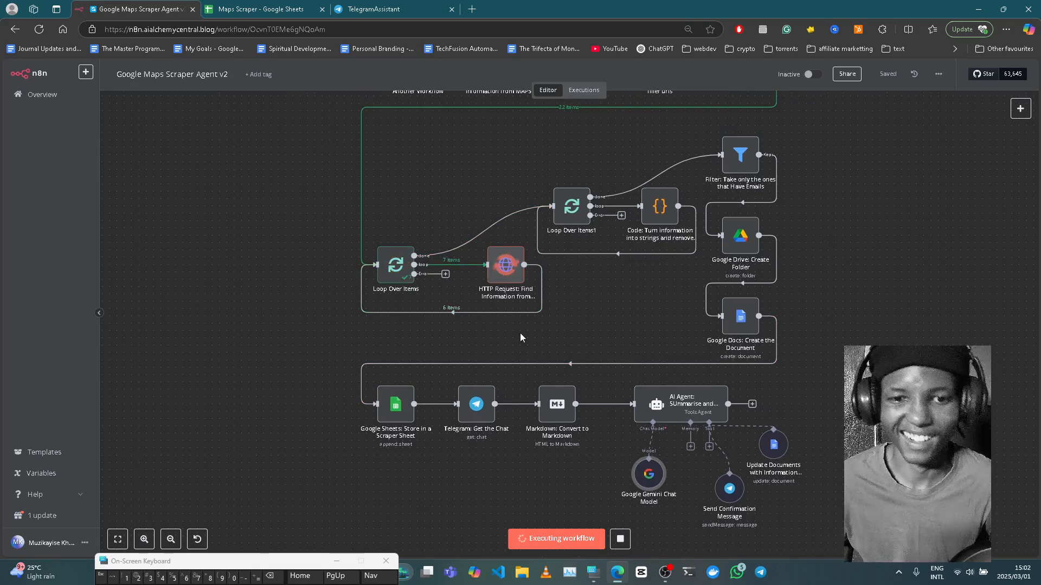
scroll(520, 337, "up", 1)
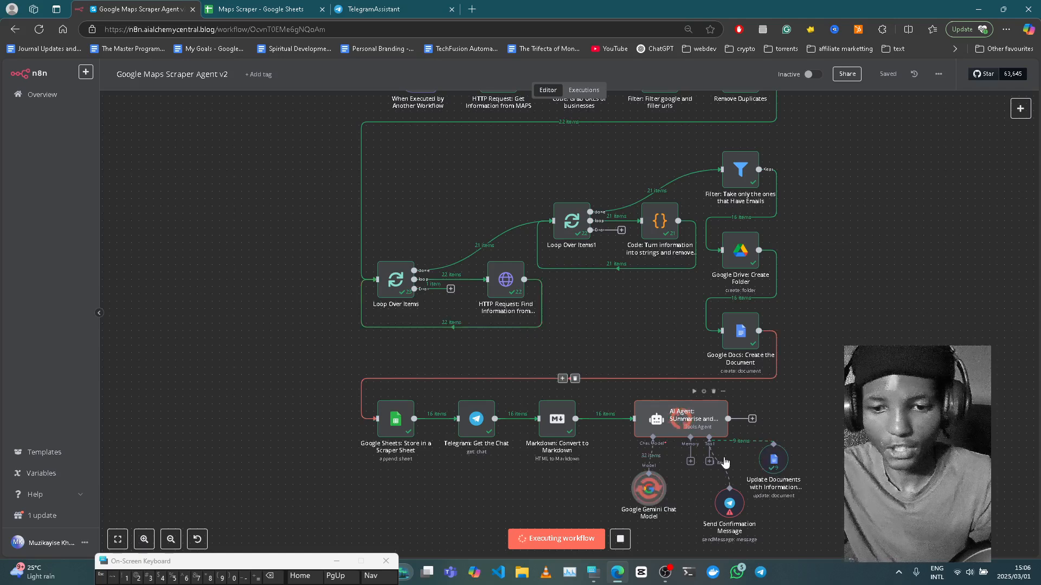
- Select the Update Documents node's output documentId, then switch to the Maps Scraper spreadsheet
double_click(773, 467)
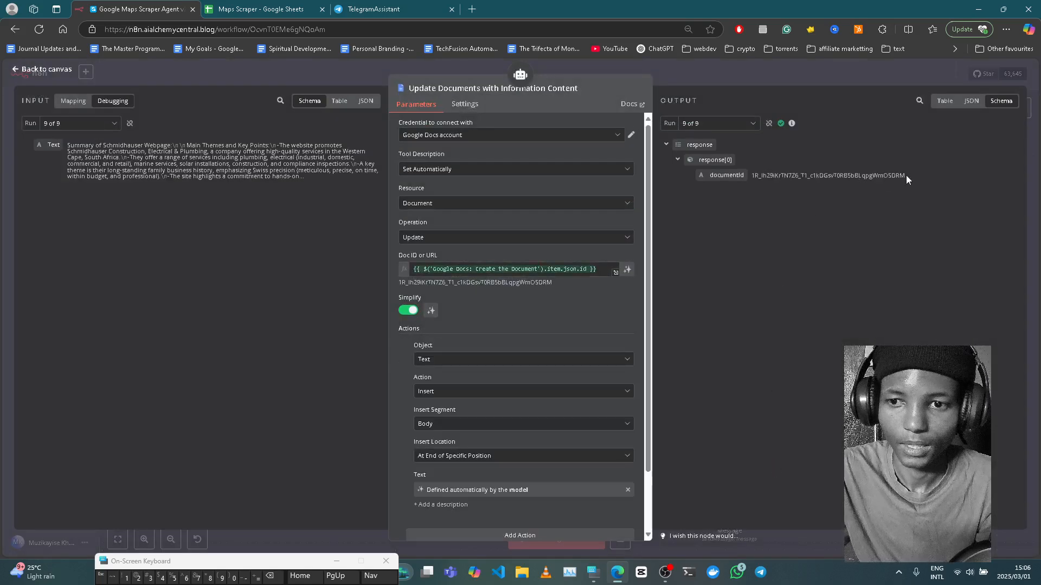
double_click(852, 180)
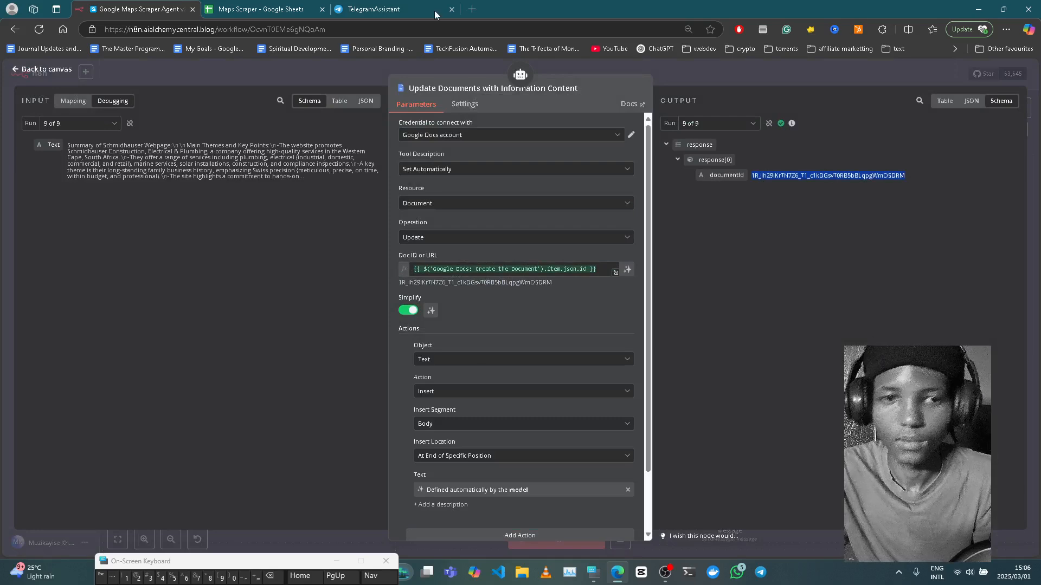
left_click(273, 6)
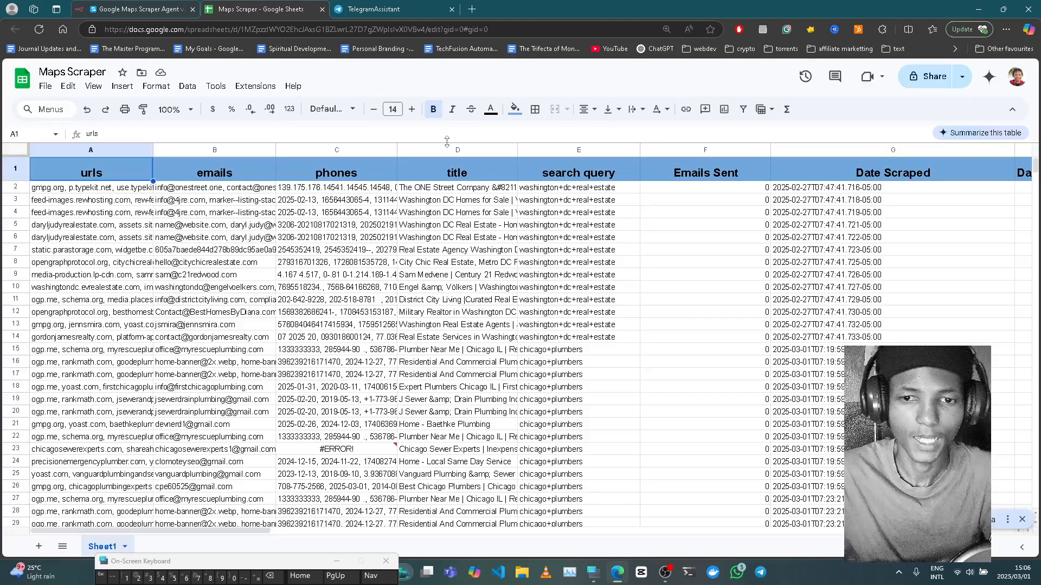
scroll(455, 383, "down", 1)
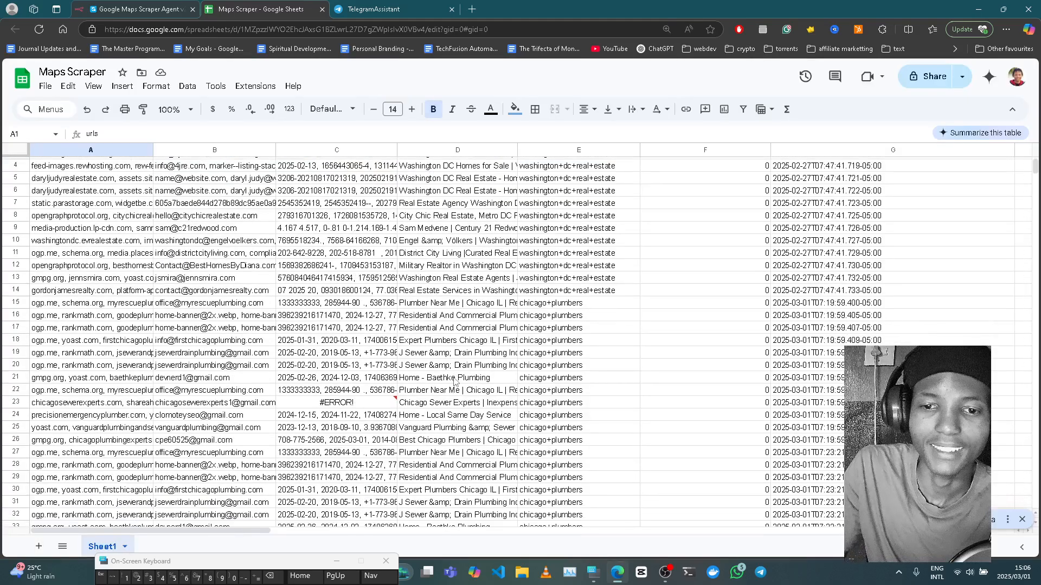
key("ctrl+minus")
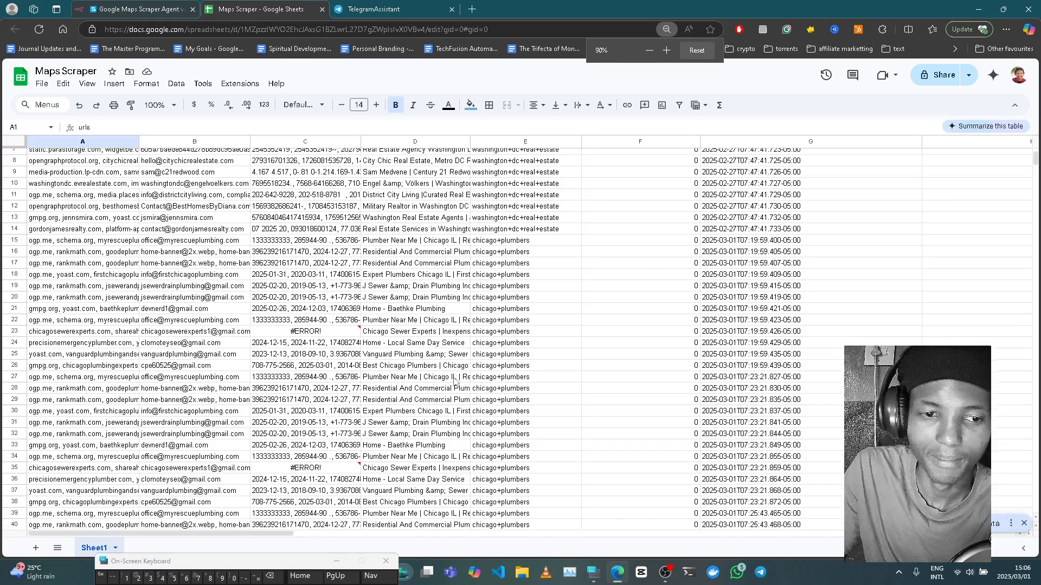
key("ctrl+minus")
scroll(499, 338, "down", 5)
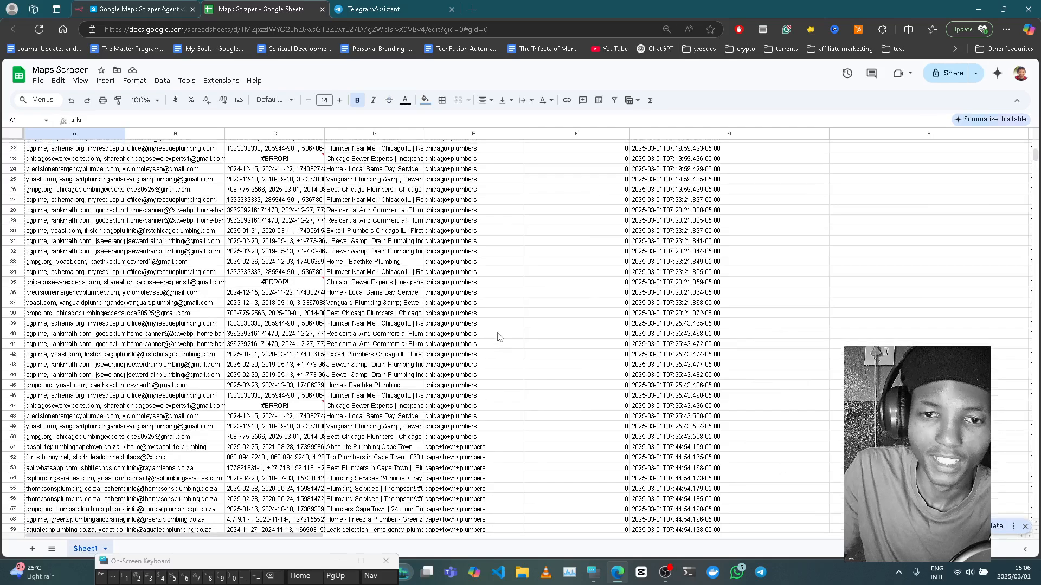
scroll(499, 337, "up", 7)
key("ctrl+plus")
key("ctrl+plus")
key("ctrl+plus")
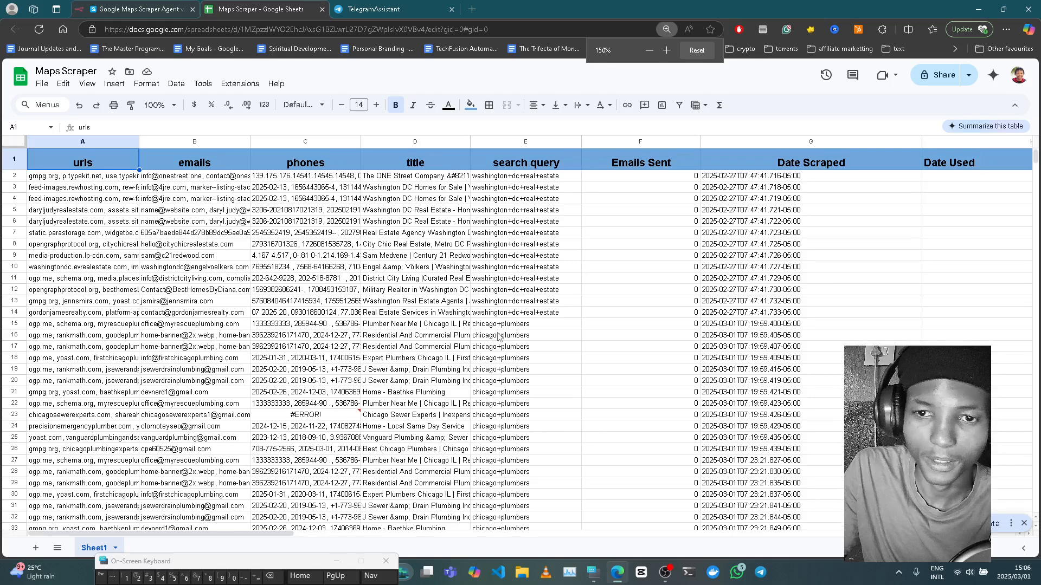
key("ctrl+plus")
key("ctrl+plus")
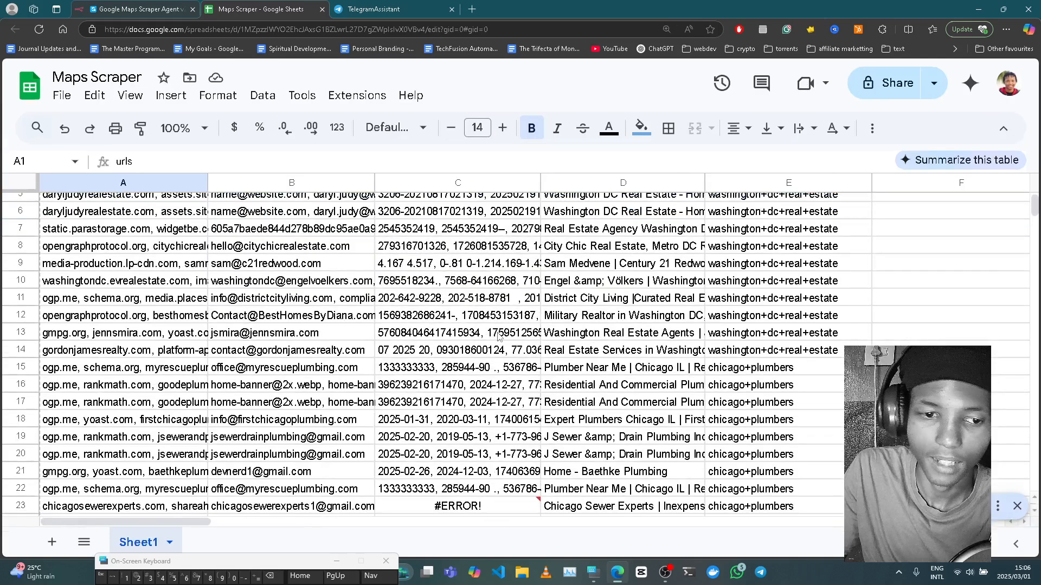
scroll(504, 280, "up", 2)
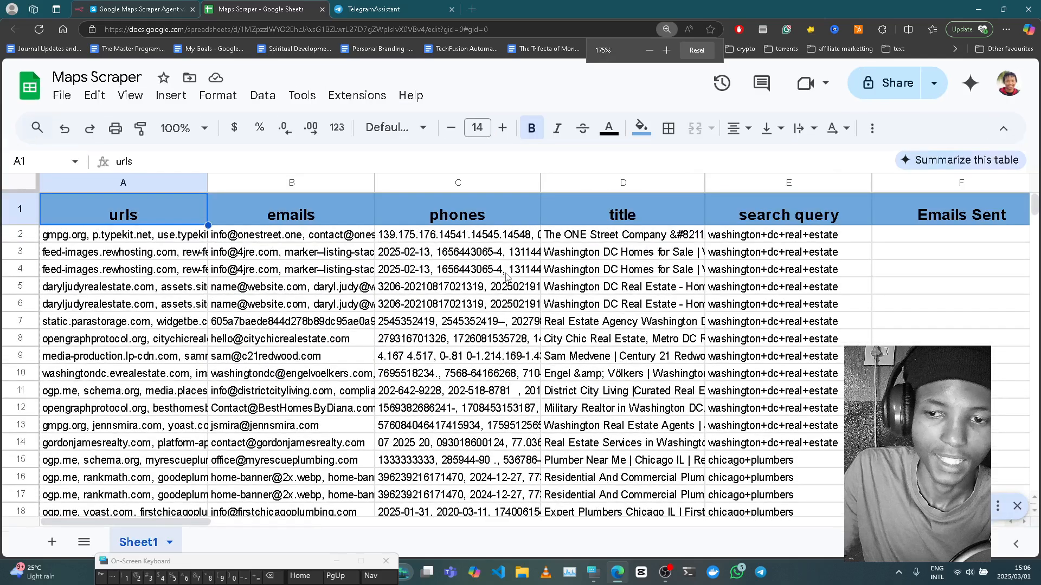
key("ctrl+plus")
key("ctrl+plus")
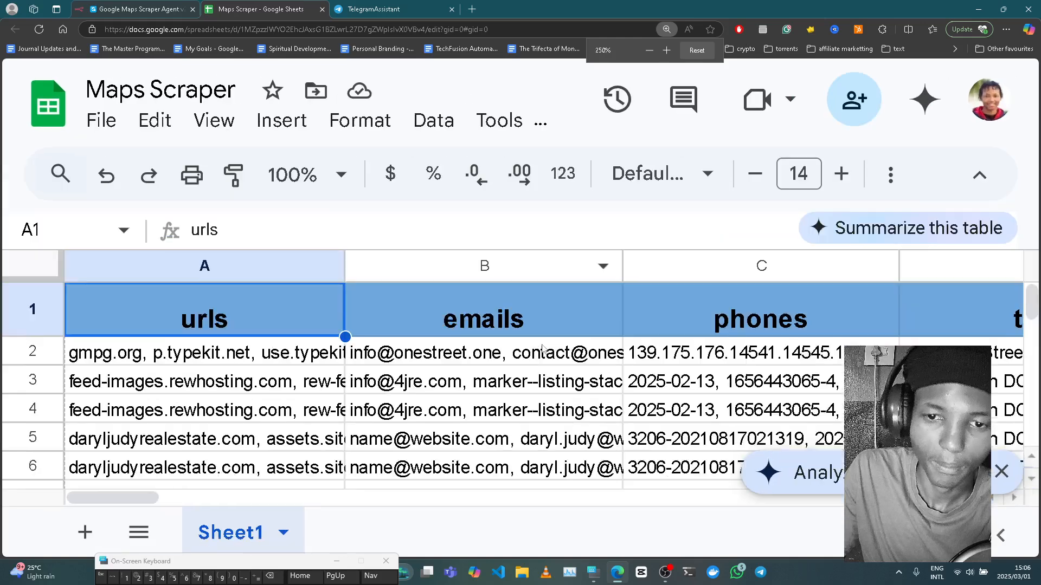
scroll(543, 348, "down", 1)
scroll(542, 349, "down", 4)
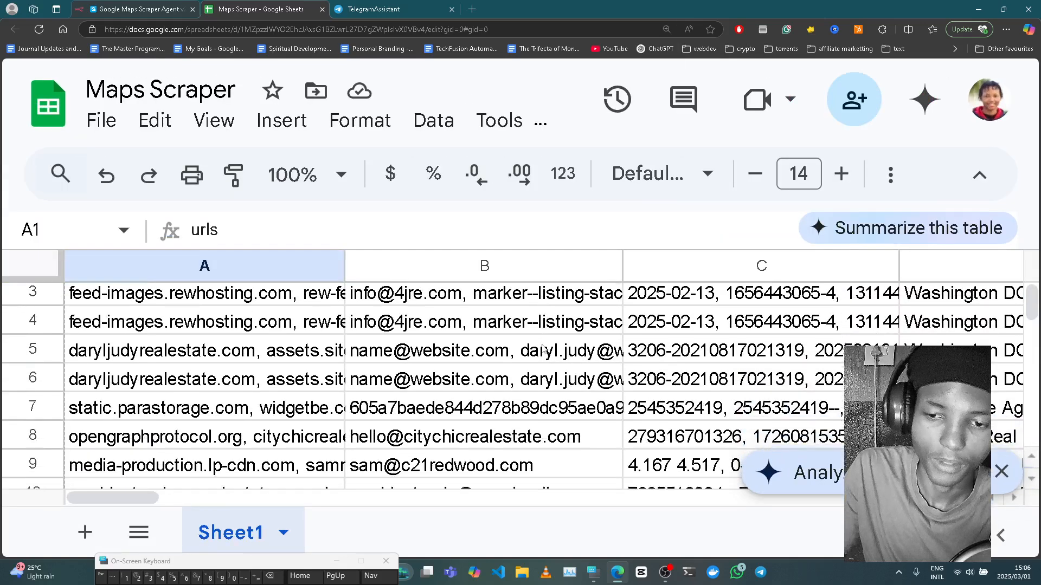
key("ctrl+minus")
scroll(543, 349, "down", 5)
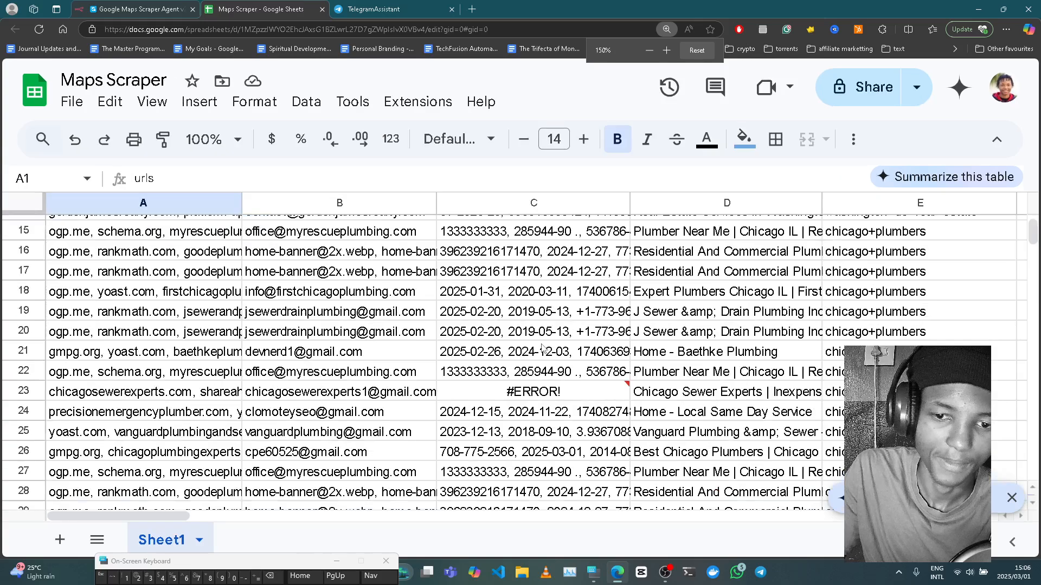
key("ctrl+minus")
key("ctrl+minus")
key("ctrl+minus")
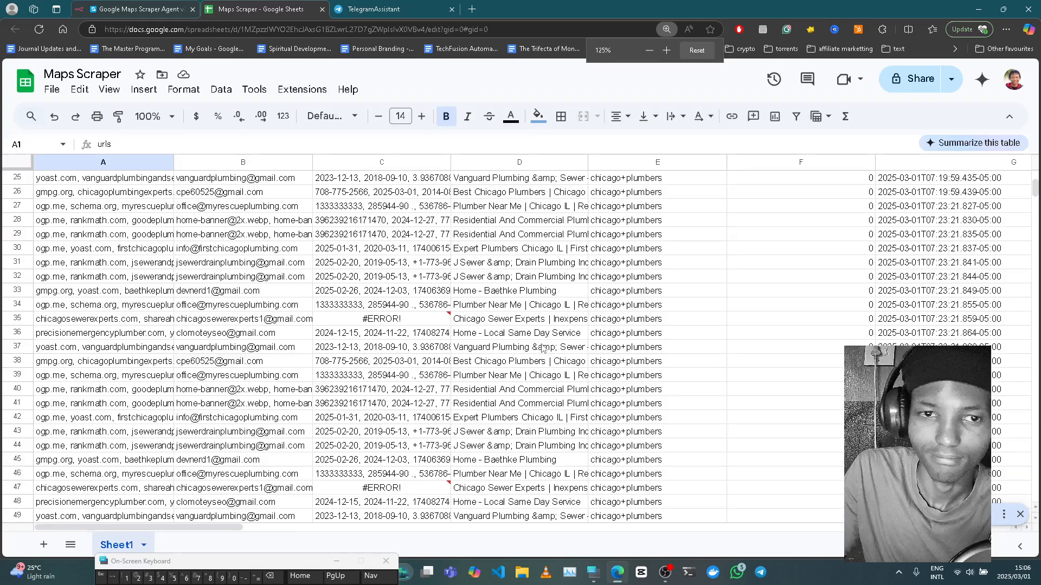
scroll(542, 349, "down", 8)
key("ctrl+minus")
key("ctrl+minus")
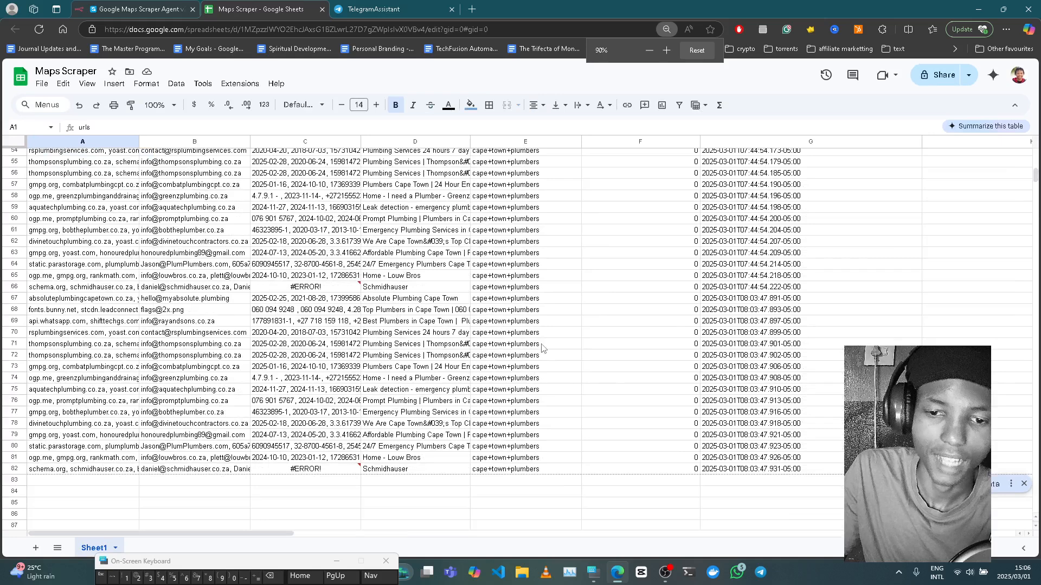
scroll(543, 349, "down", 3)
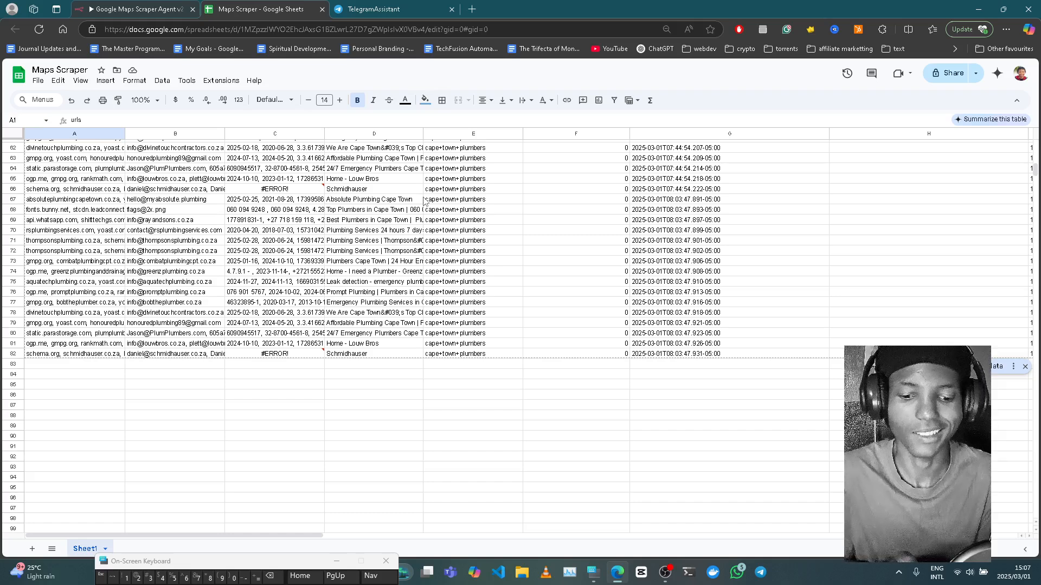
- Add a Telegram 'Send a text message' node after the AI Agent's output
left_click(146, 8)
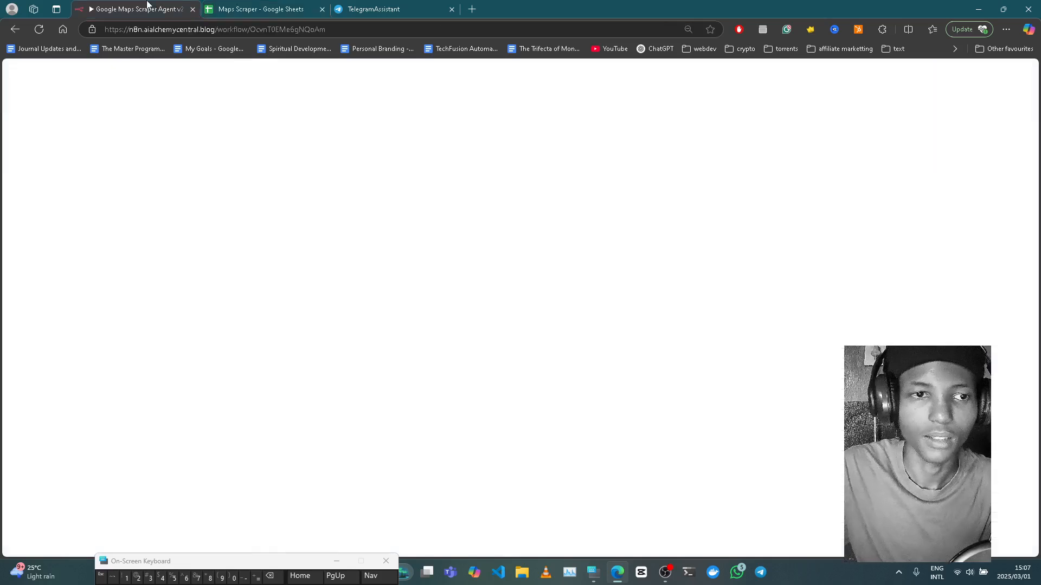
left_click(678, 70)
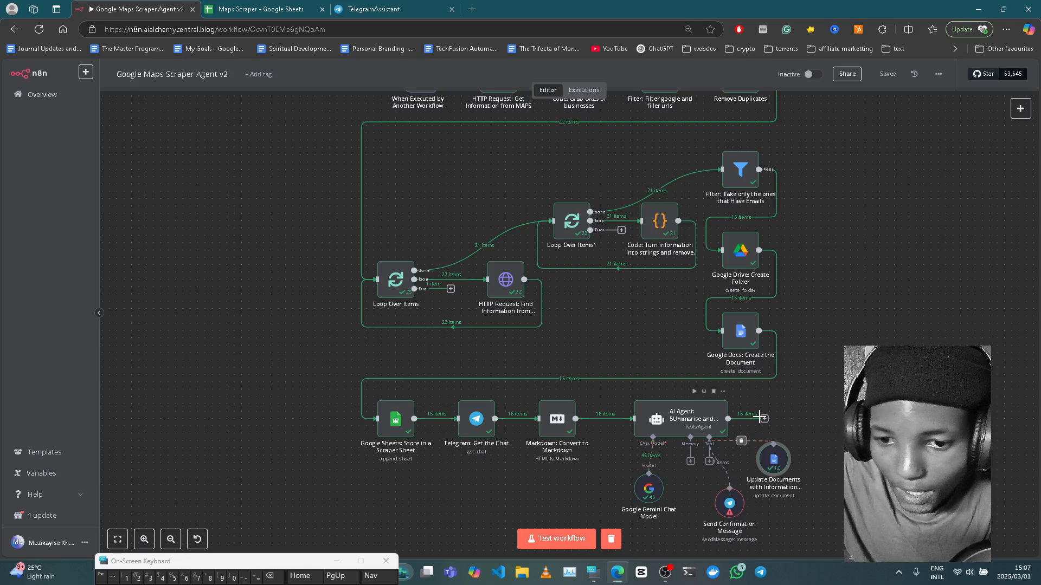
left_click(765, 419)
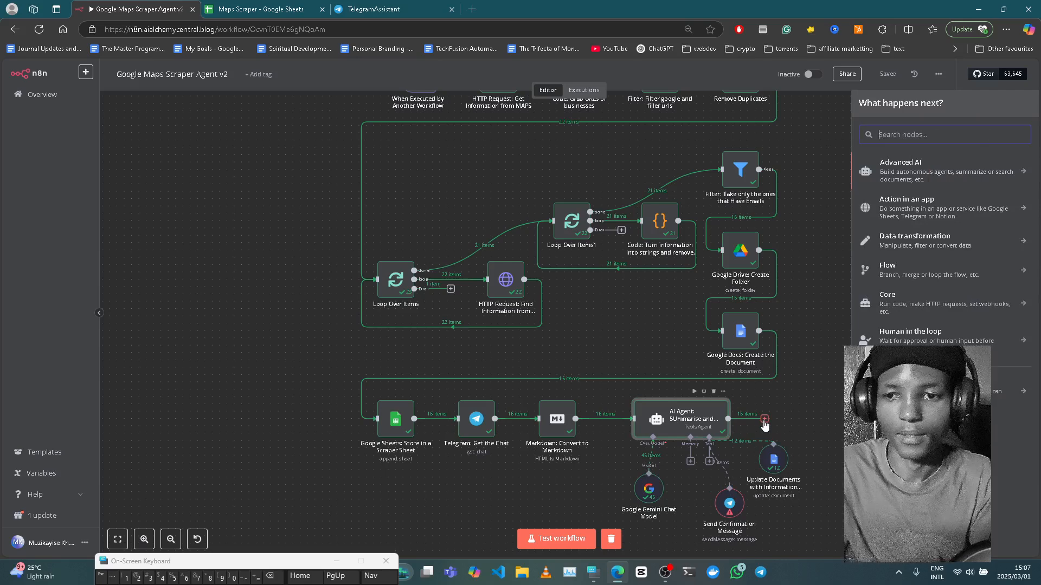
type("tele")
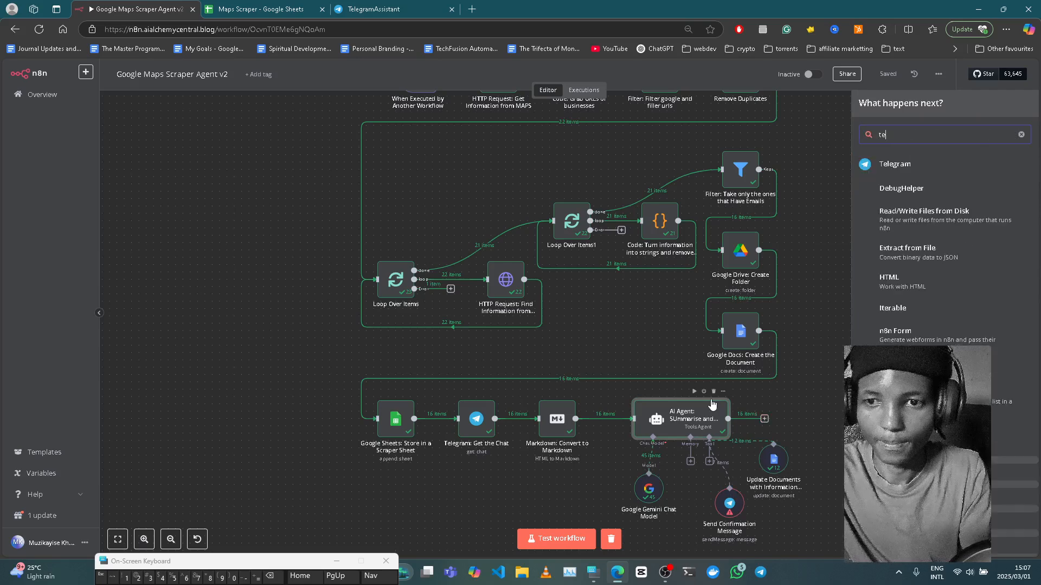
left_click(902, 166)
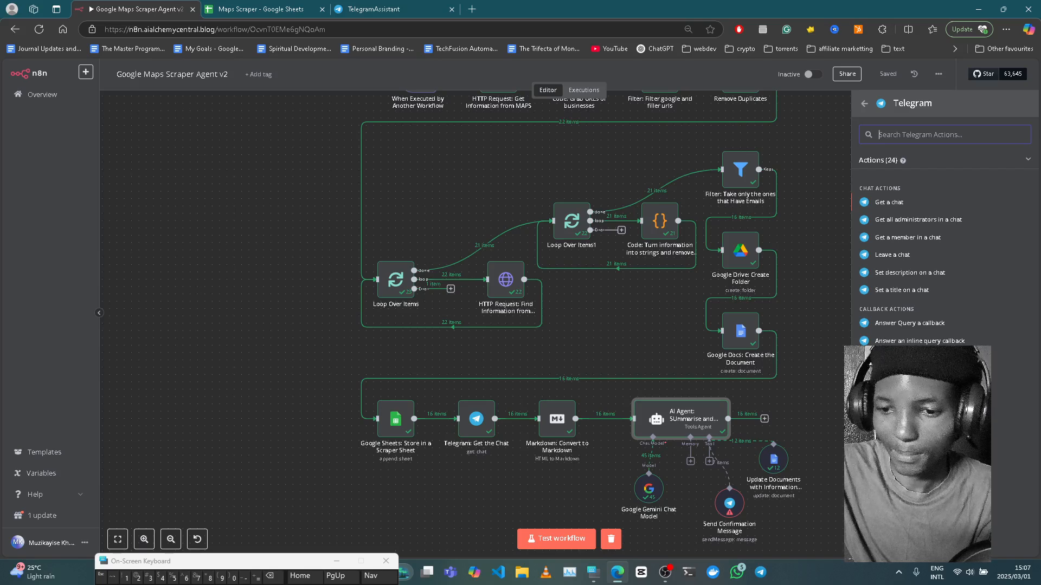
scroll(943, 244, "down", 1)
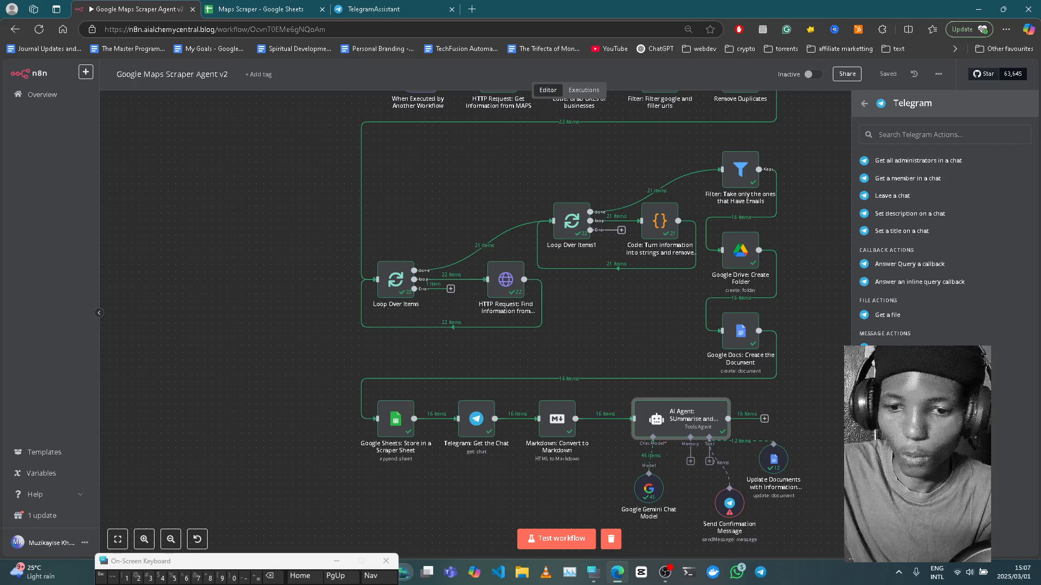
left_click(897, 506)
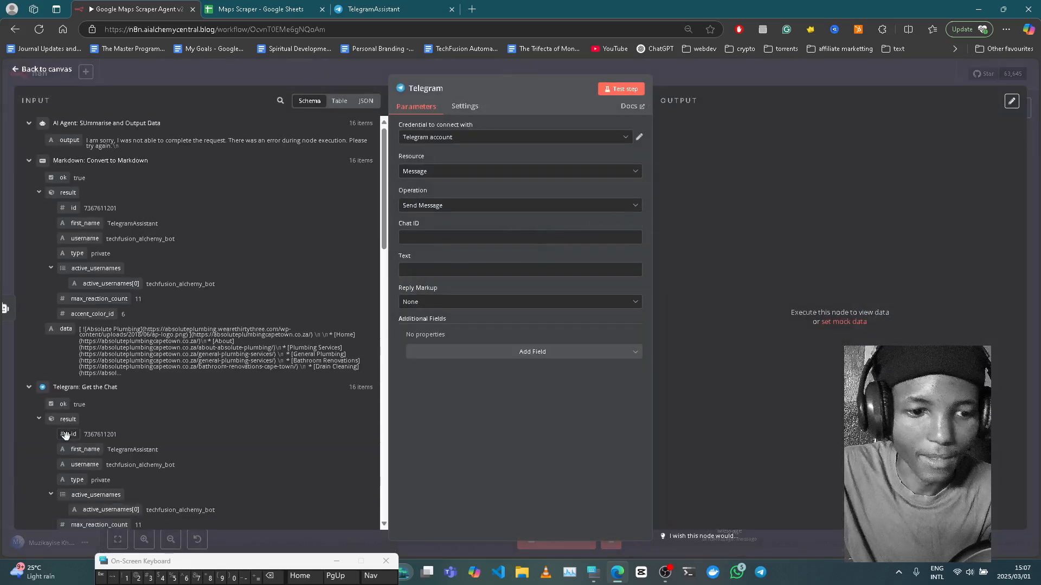
- Map the fetched chat's id into Chat ID and start the message 'we just created a google doc for you.'
left_click_drag(65, 435, 441, 234)
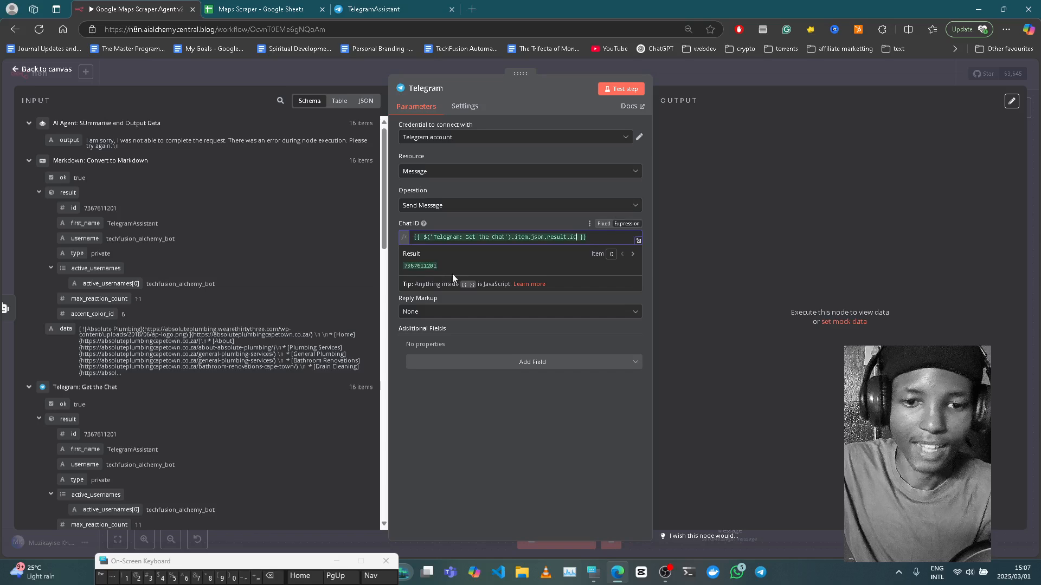
left_click(471, 402)
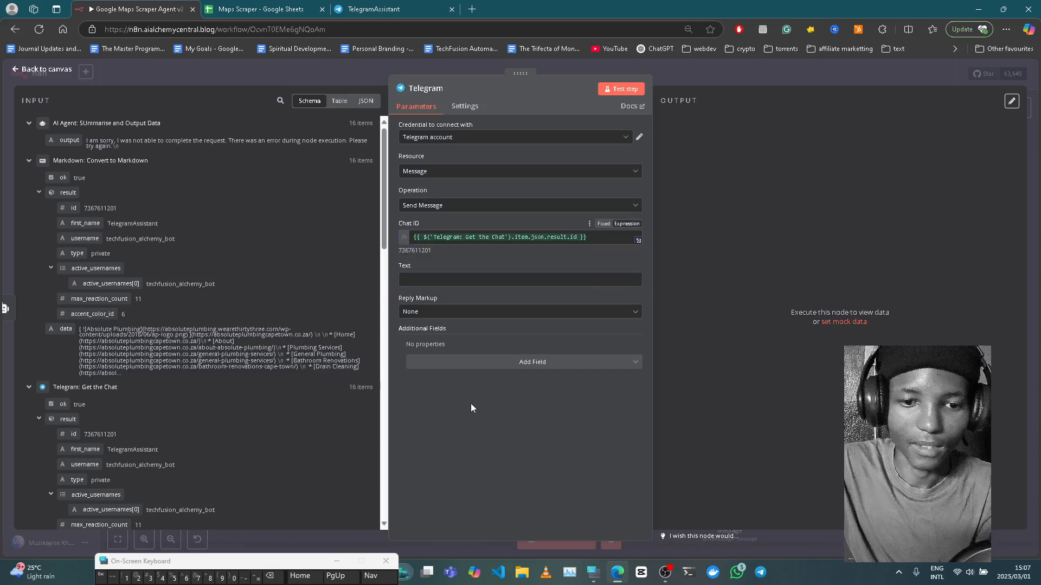
left_click(437, 275)
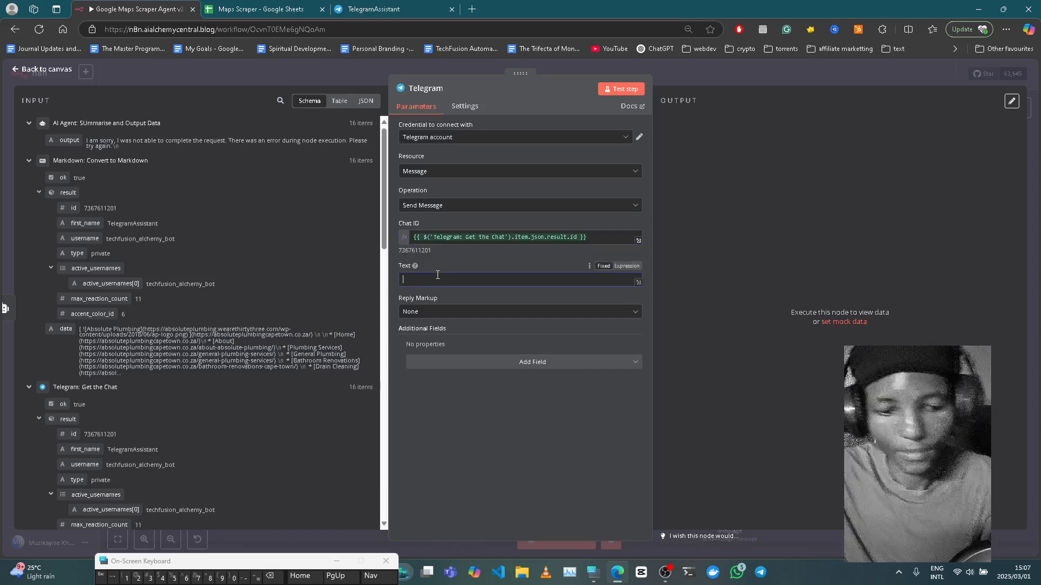
type("we")
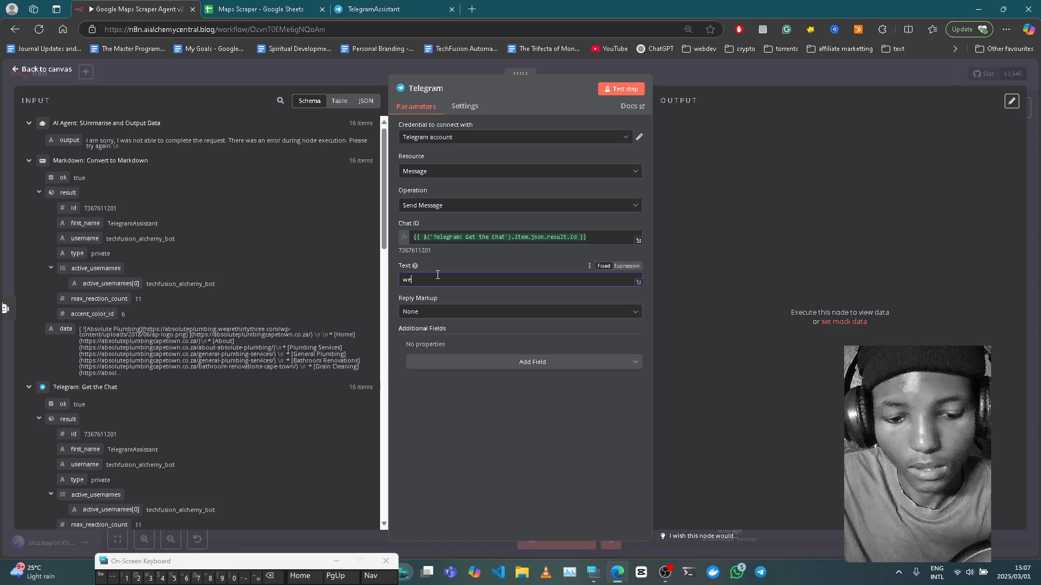
type("just creat")
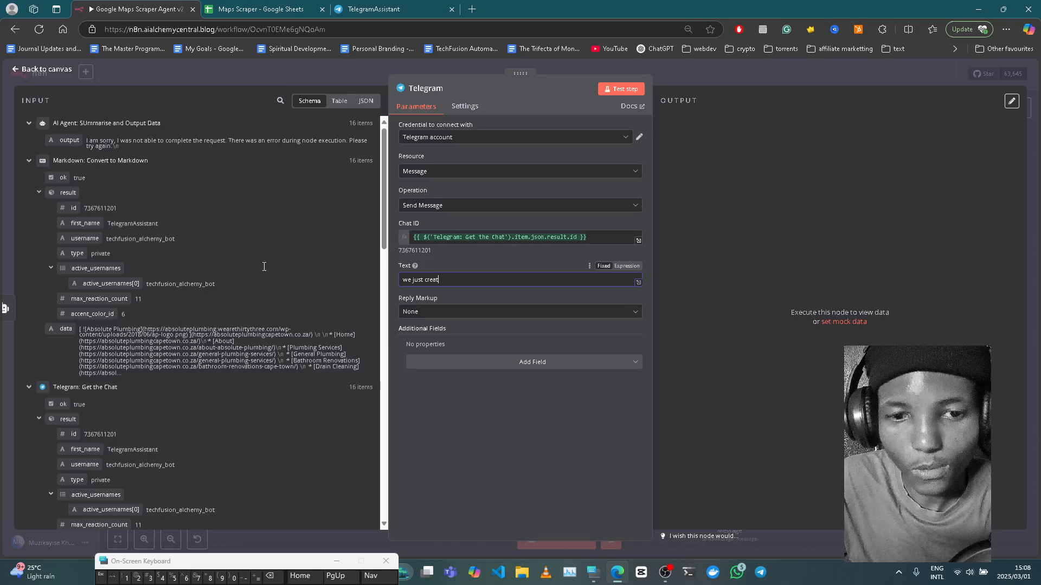
type("ed a google doc for you.")
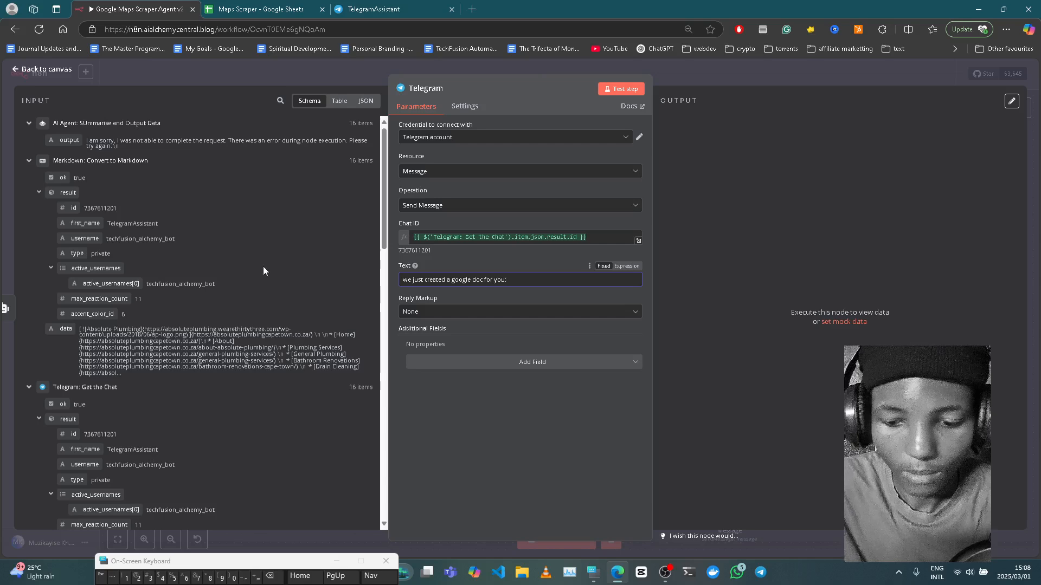
type(" ht")
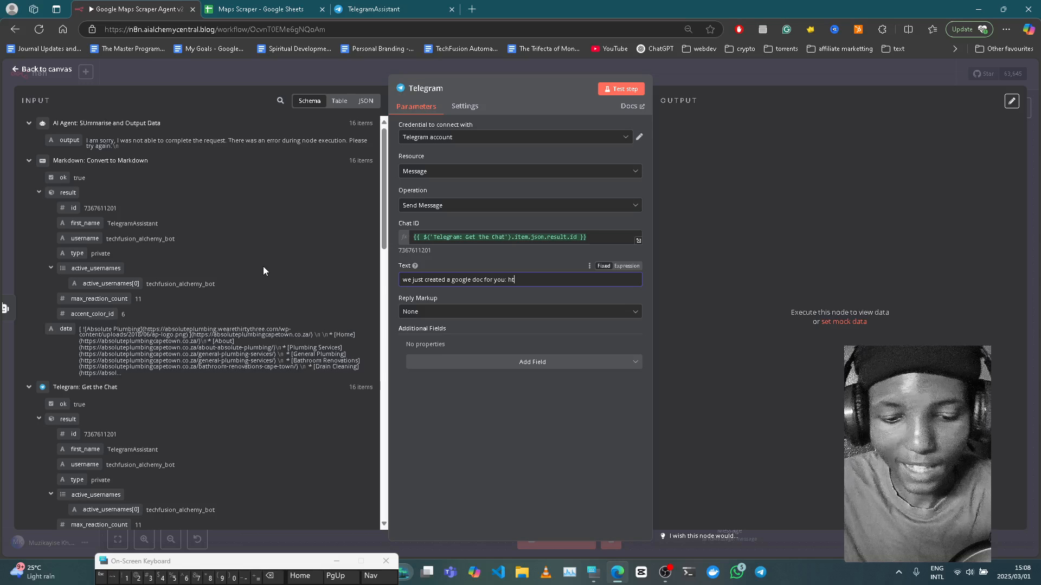
type("tps://")
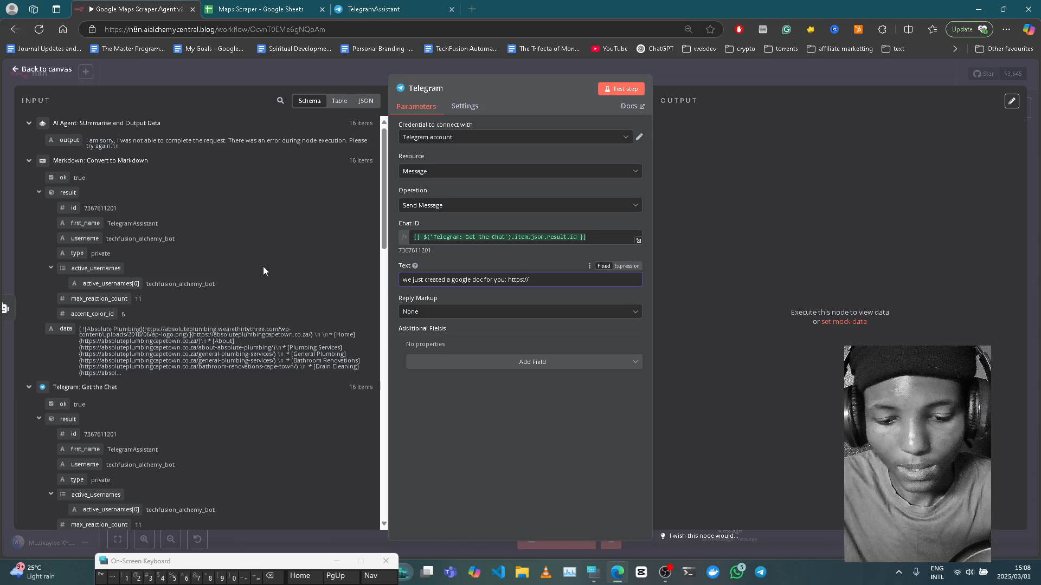
type("dc")
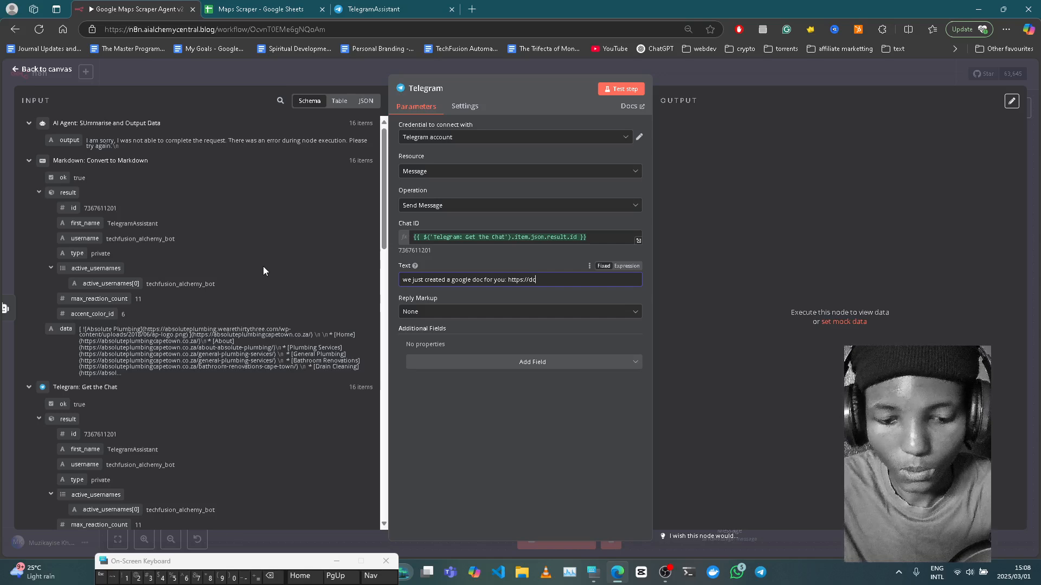
key("BackSpace")
type("ocs.g")
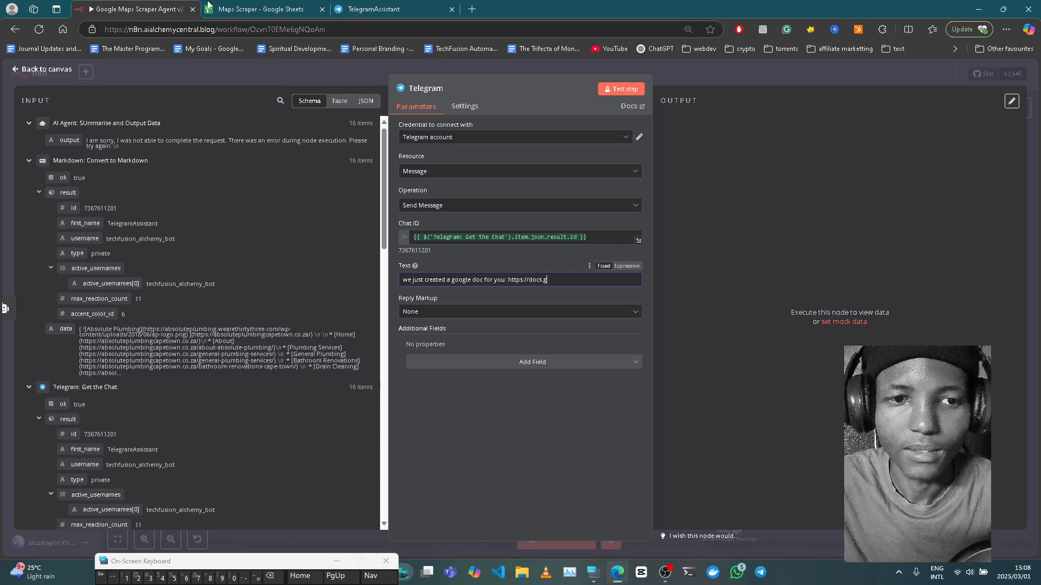
left_click(243, 10)
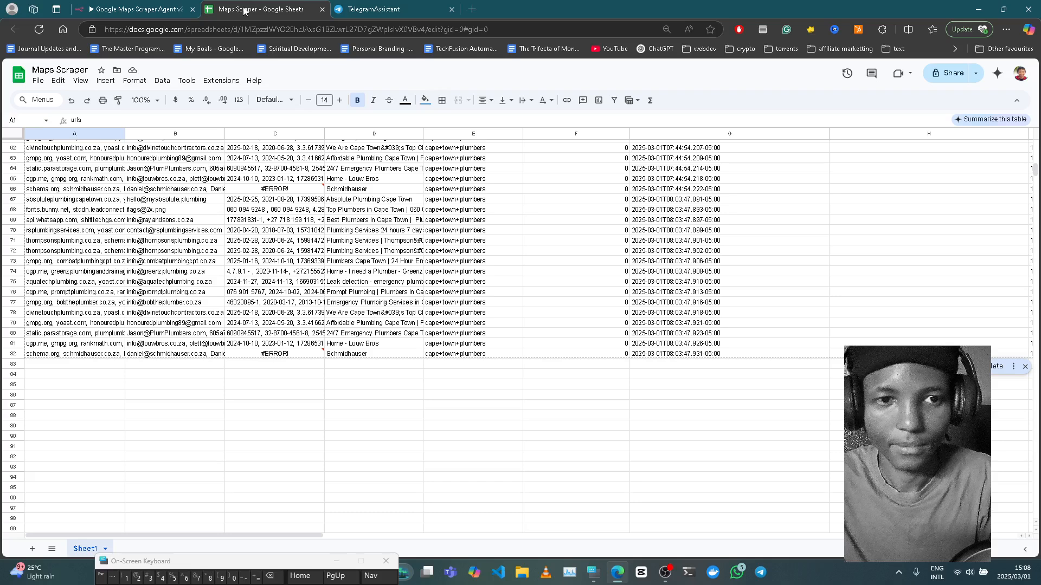
left_click(167, 7)
type("o")
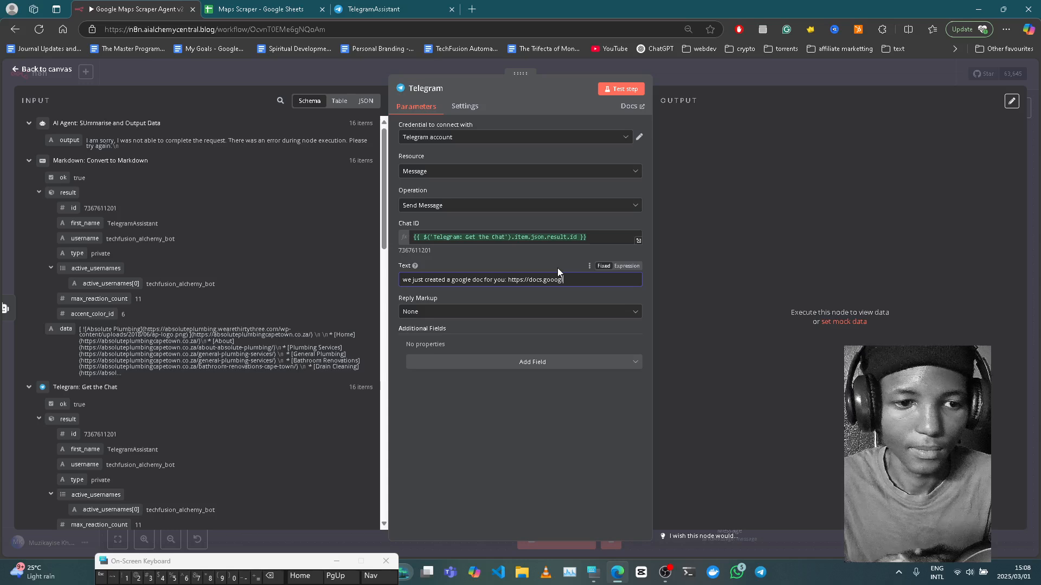
type("e.com/document")
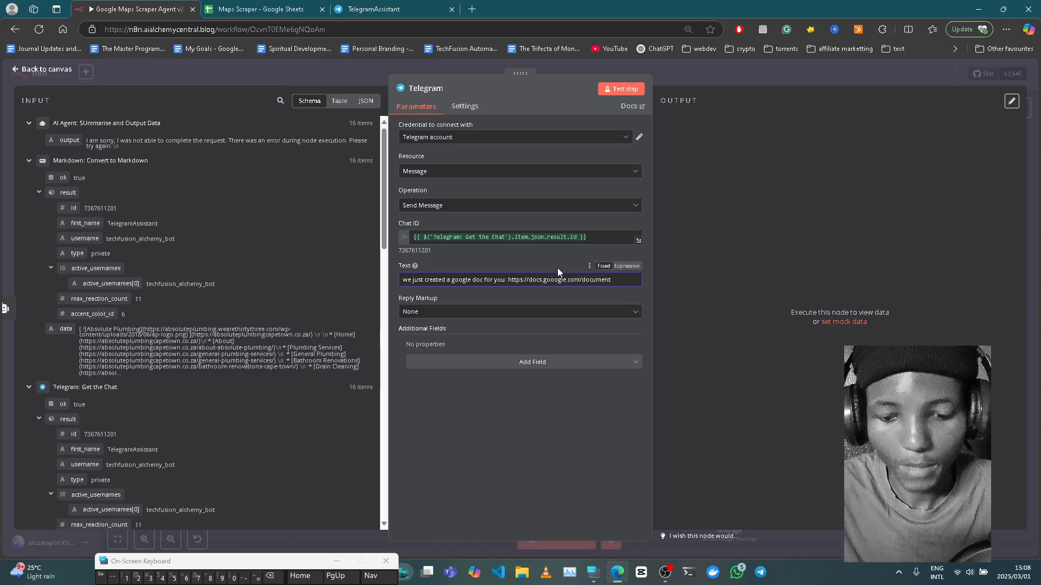
type("/d/")
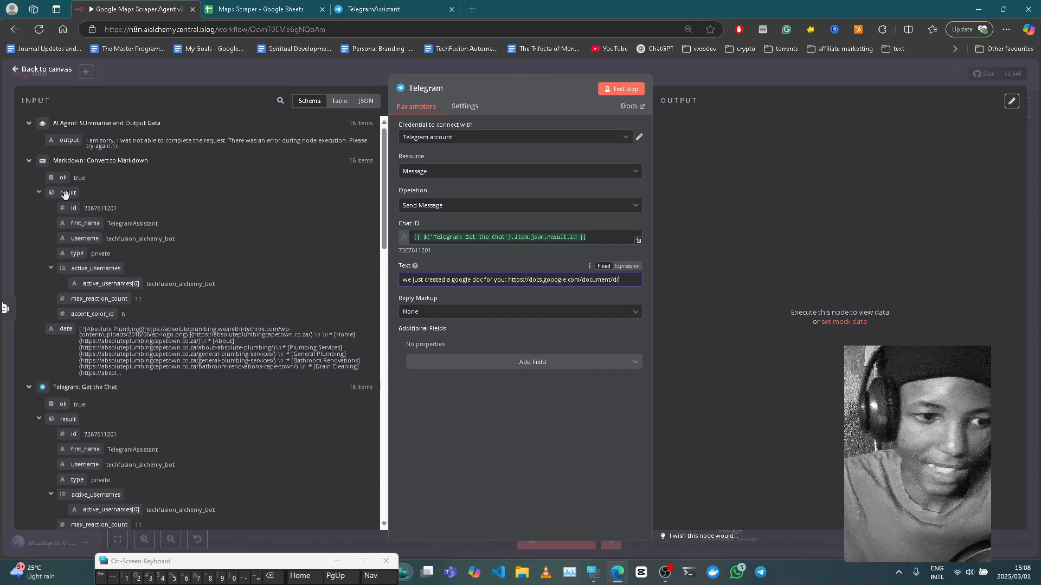
scroll(179, 296, "down", 5)
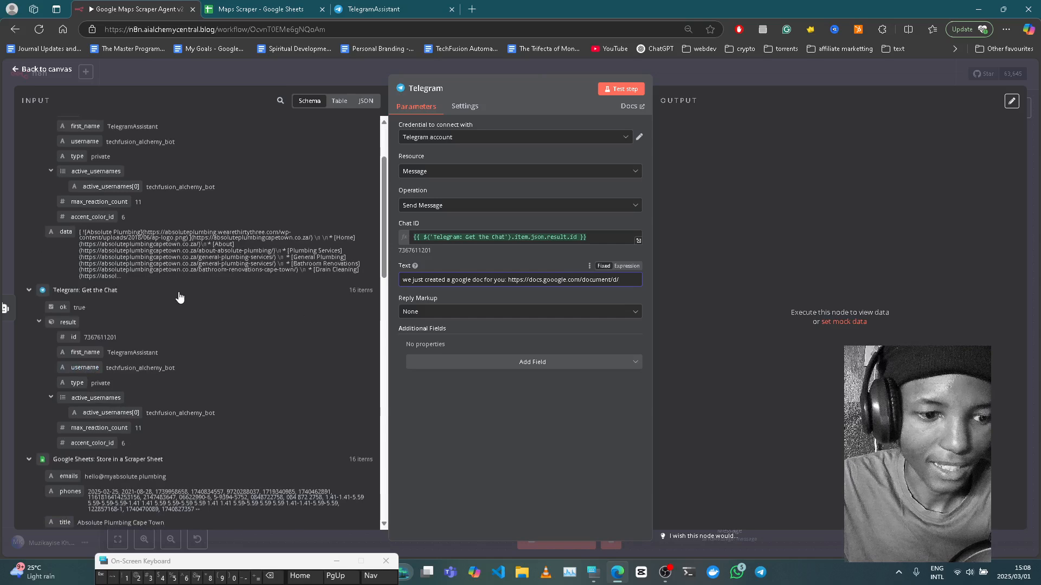
scroll(179, 292, "down", 3)
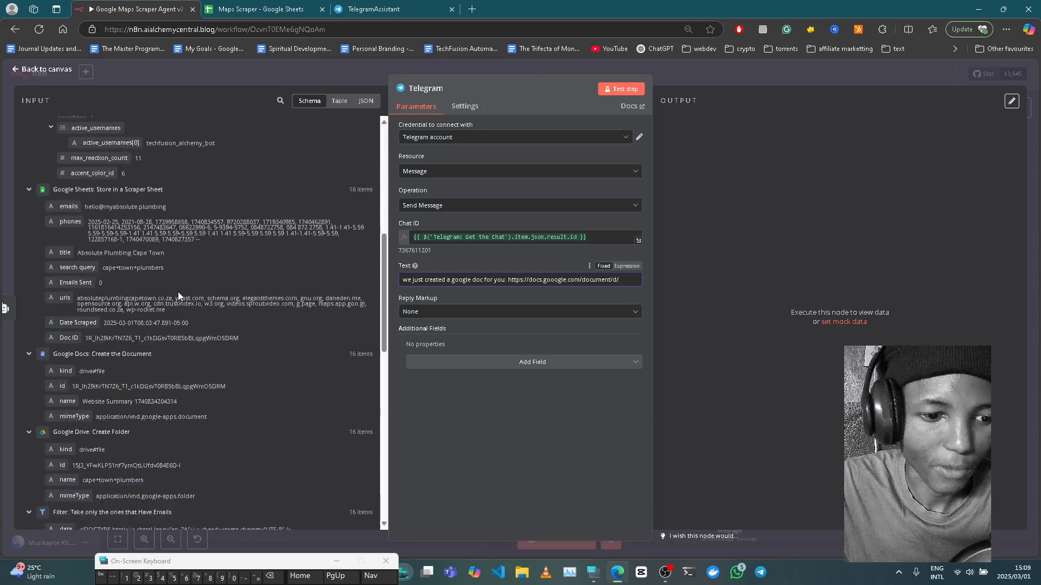
left_click_drag(54, 386, 586, 282)
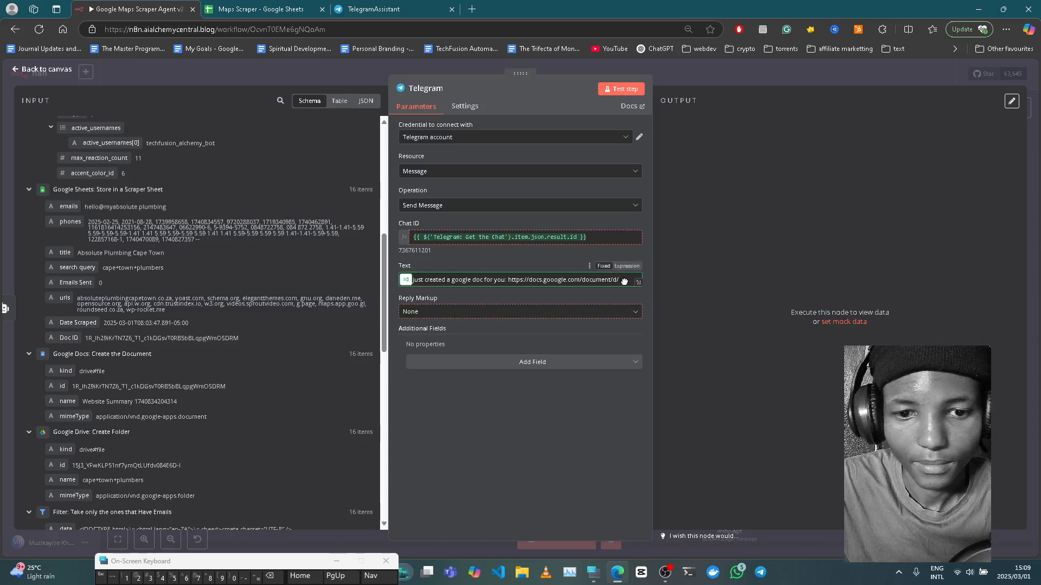
left_click_drag(624, 282, 625, 282)
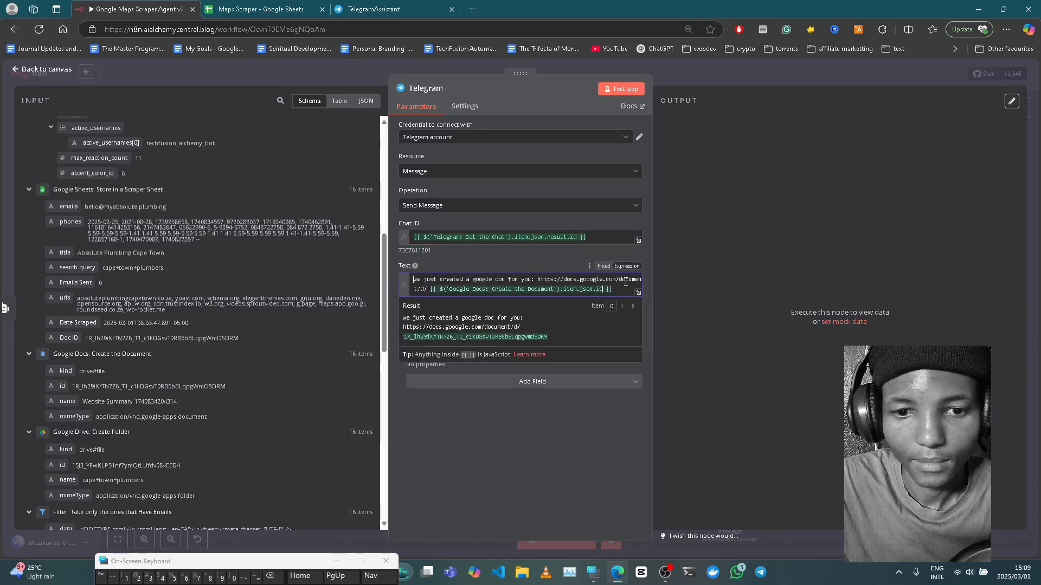
- Remove the space before the document id and test the Telegram step
left_click(428, 290)
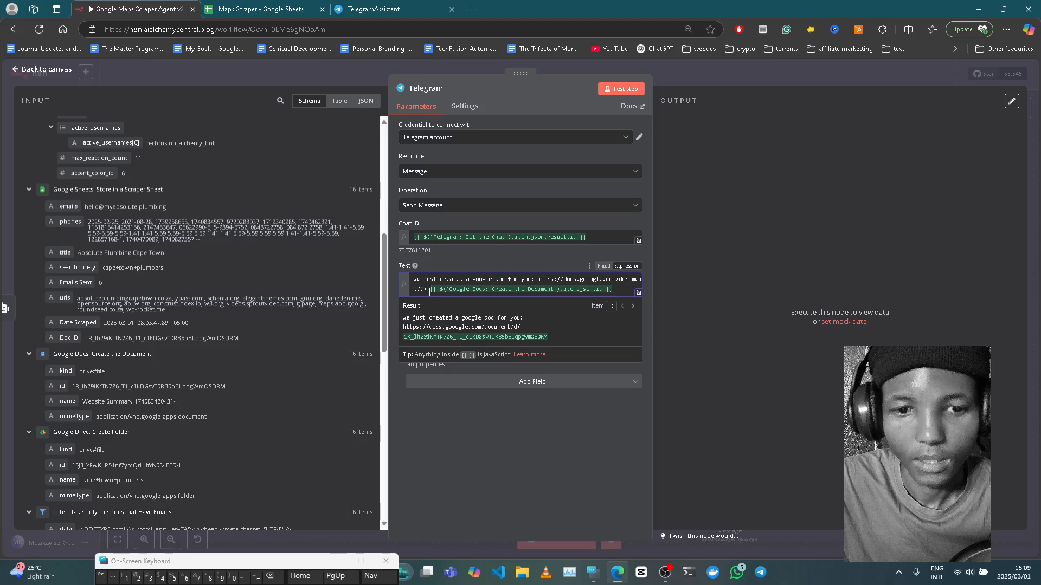
key("BackSpace")
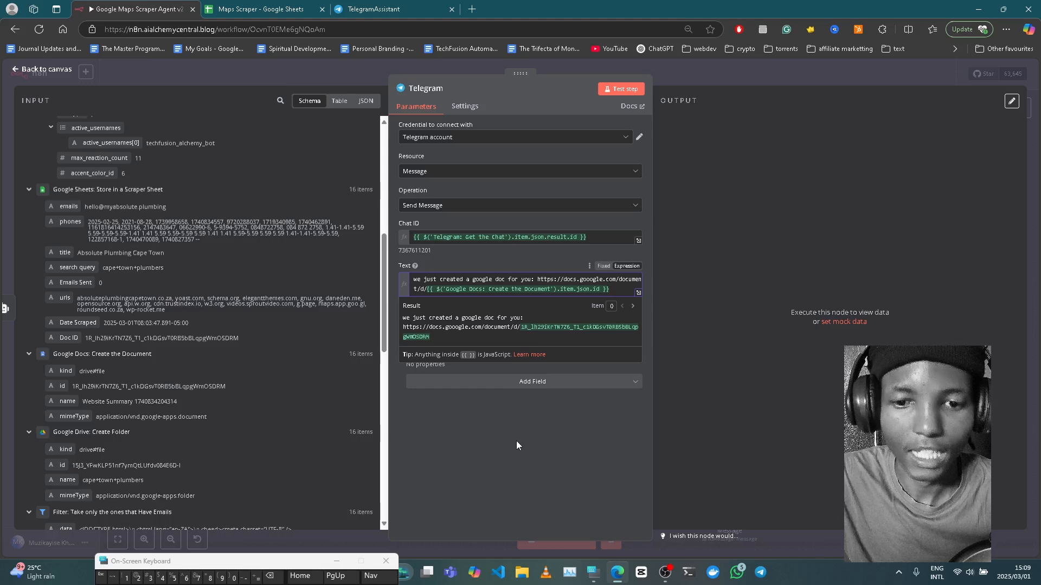
left_click(516, 441)
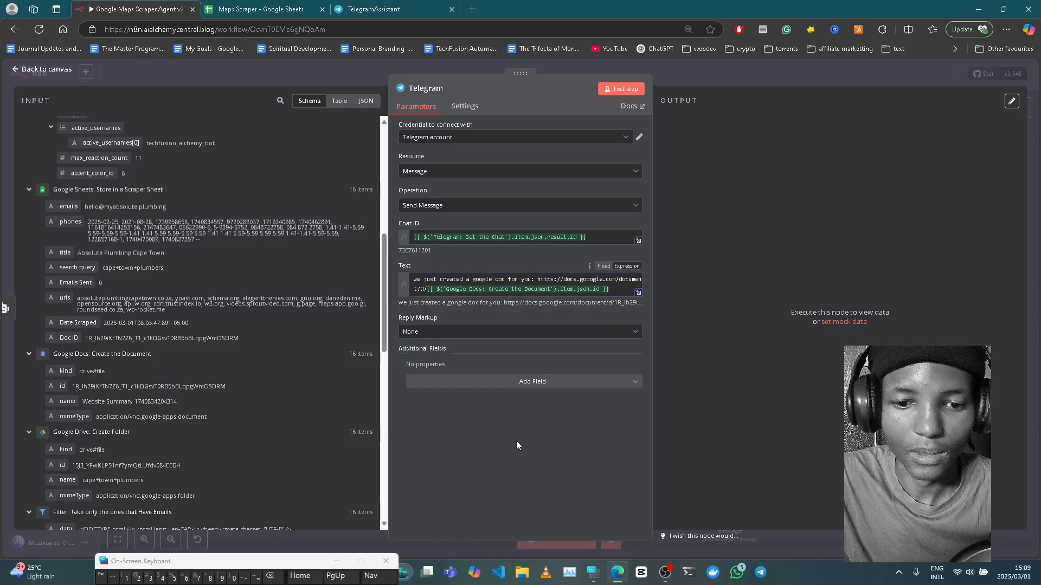
left_click(621, 90)
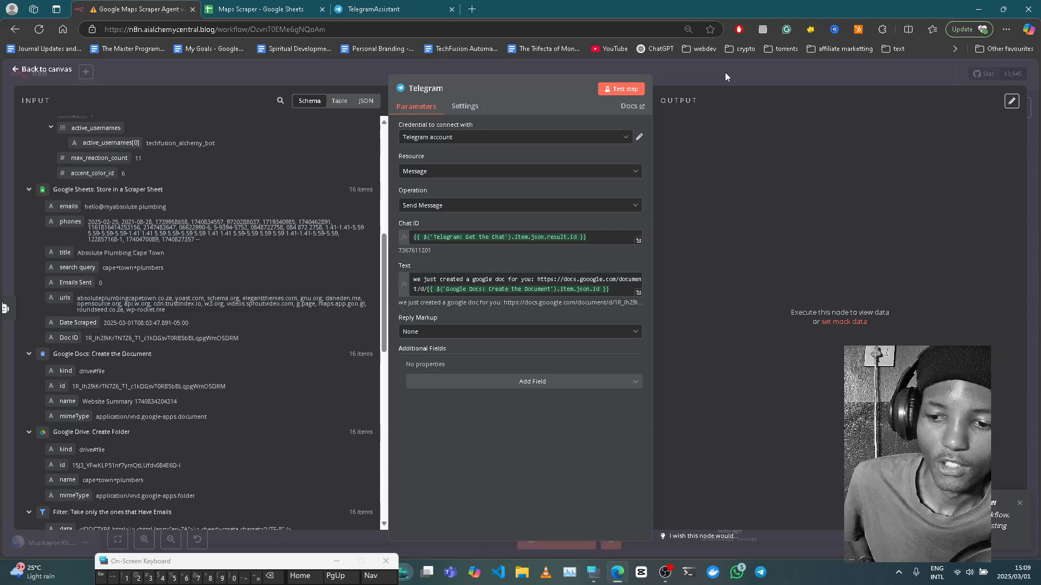
- Return to the canvas and open the When Executed by Another Workflow trigger
left_click(724, 73)
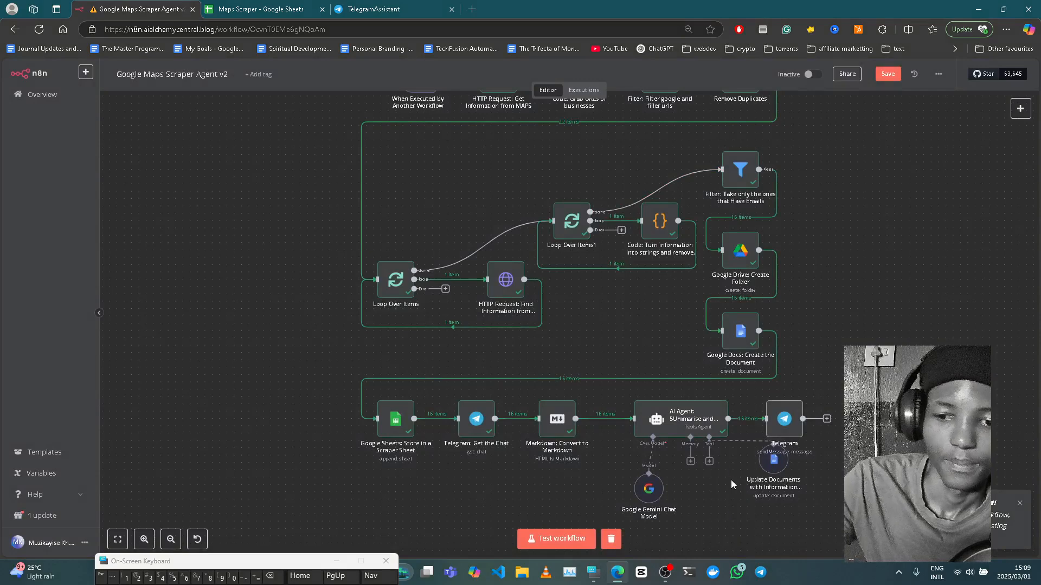
scroll(747, 466, "up", 4)
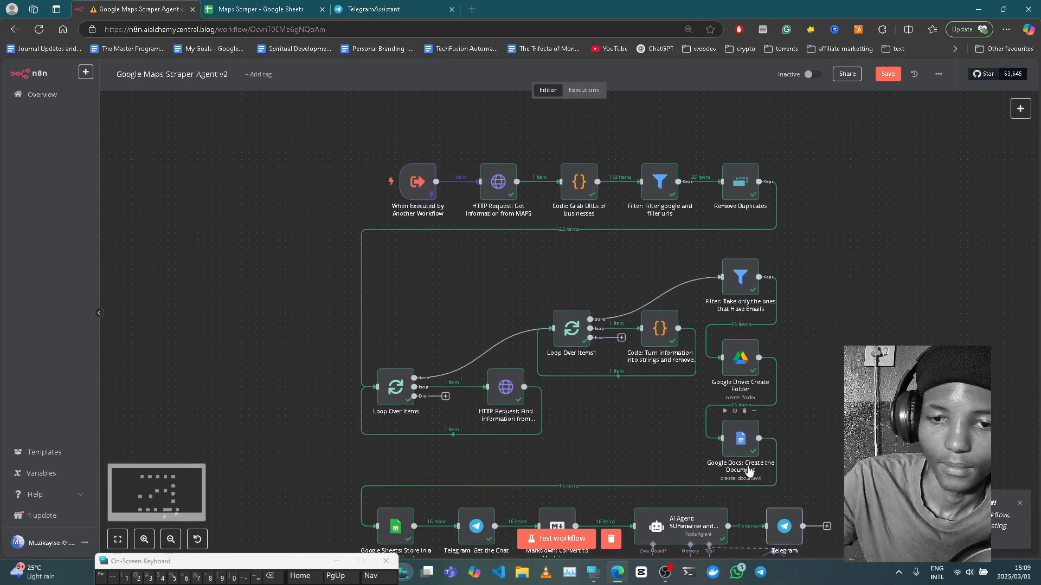
scroll(463, 239, "up", 5)
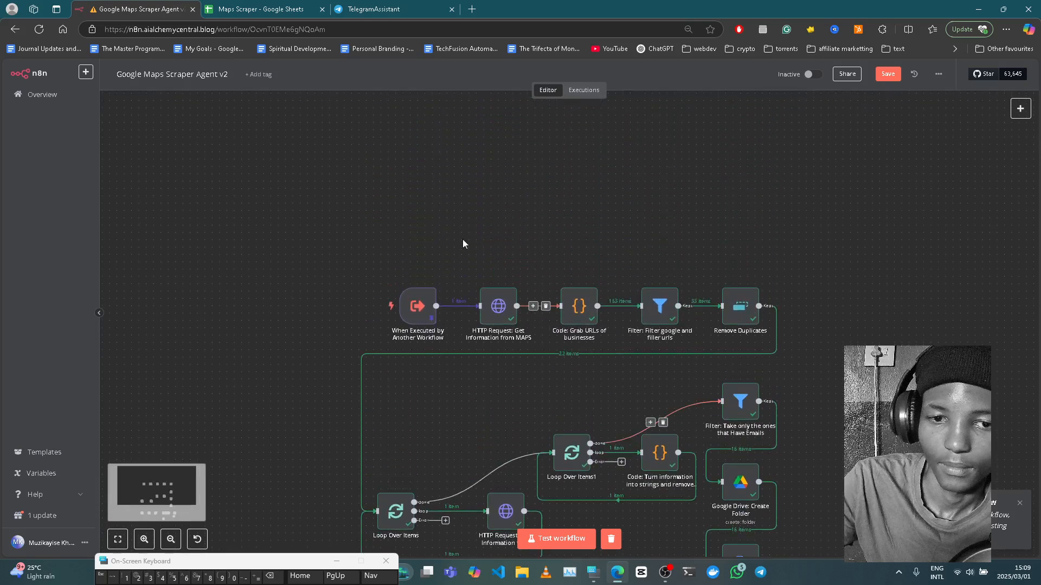
double_click(417, 308)
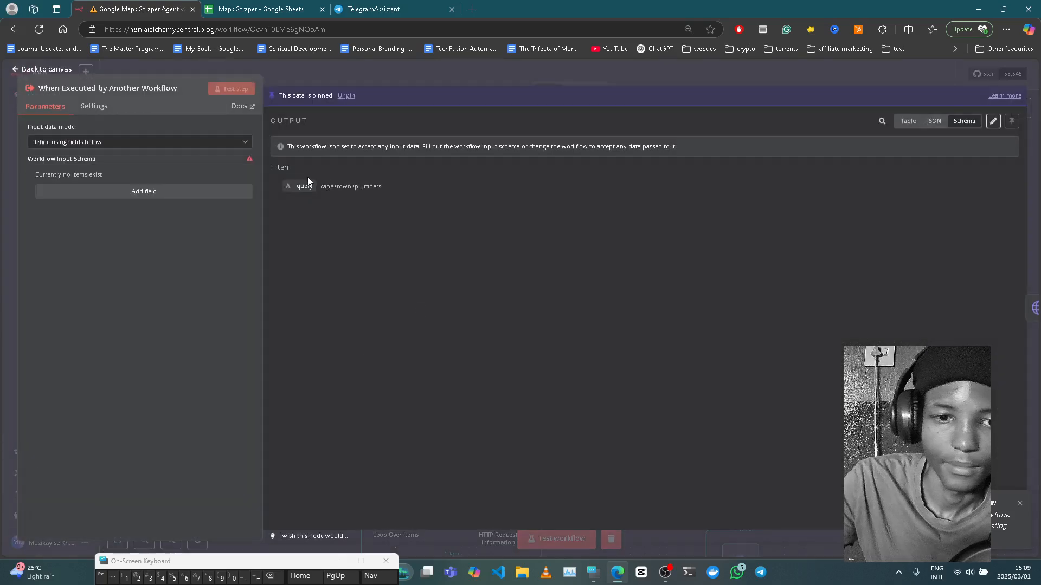
- Edit the pinned query to johannesburg+real+estate, save it, and close the trigger
left_click(993, 120)
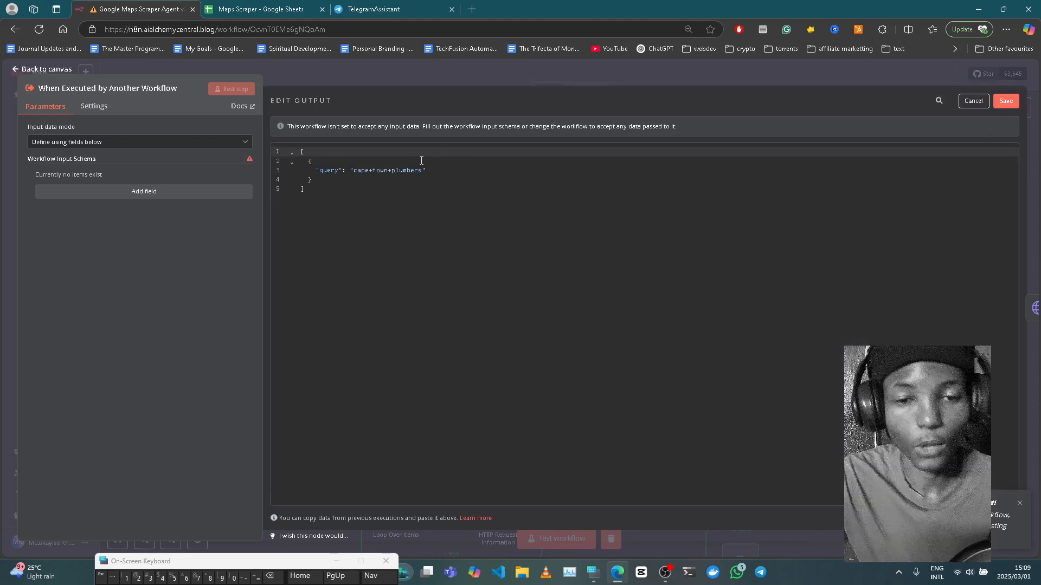
left_click(391, 170)
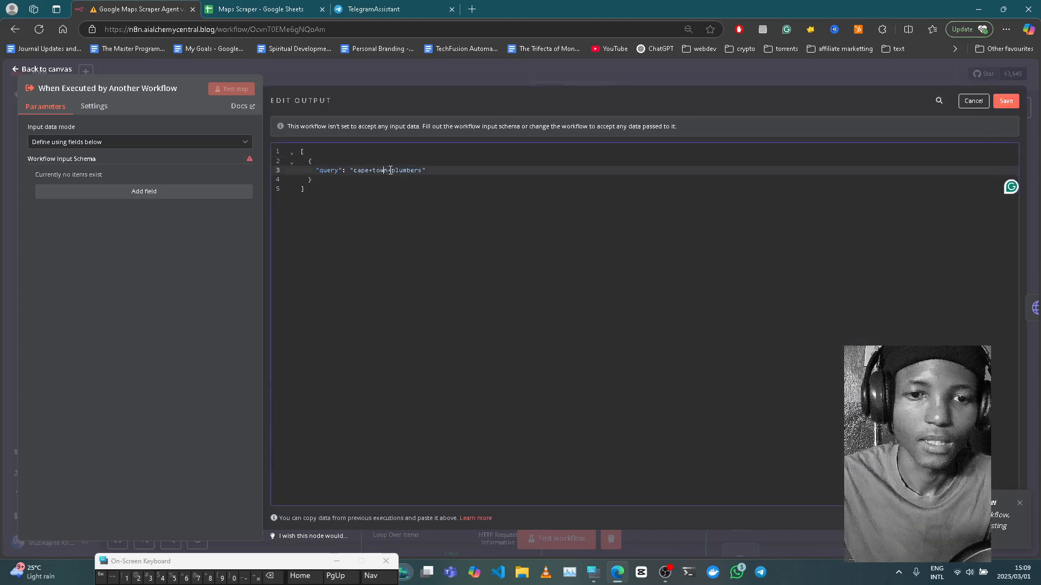
key("BackSpace")
key("BackSpace")
key("BackSpace")
key("BackSpace")
key("BackSpace")
key("BackSpace")
key("BackSpace")
key("BackSpace")
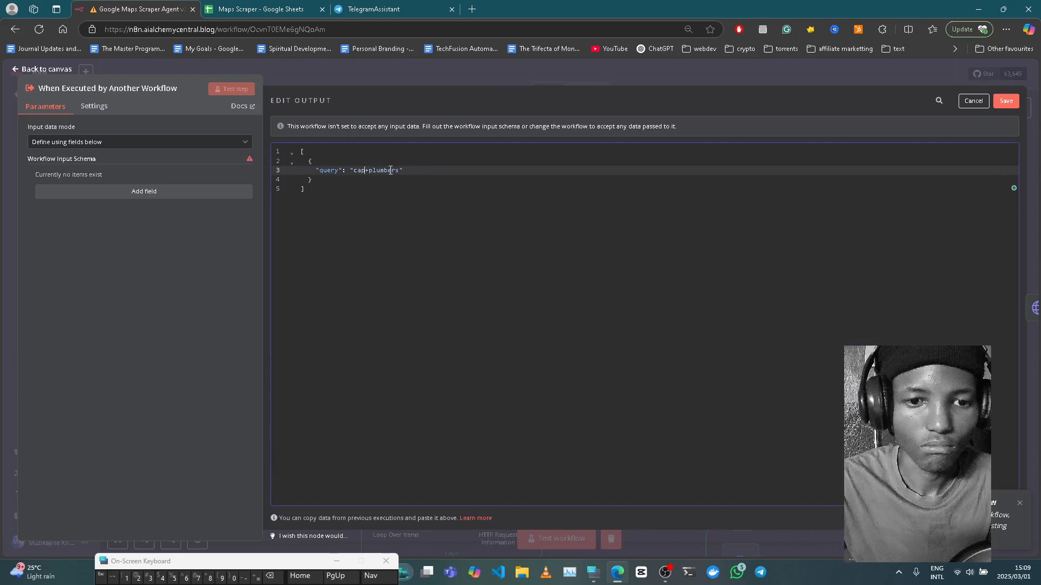
key("BackSpace")
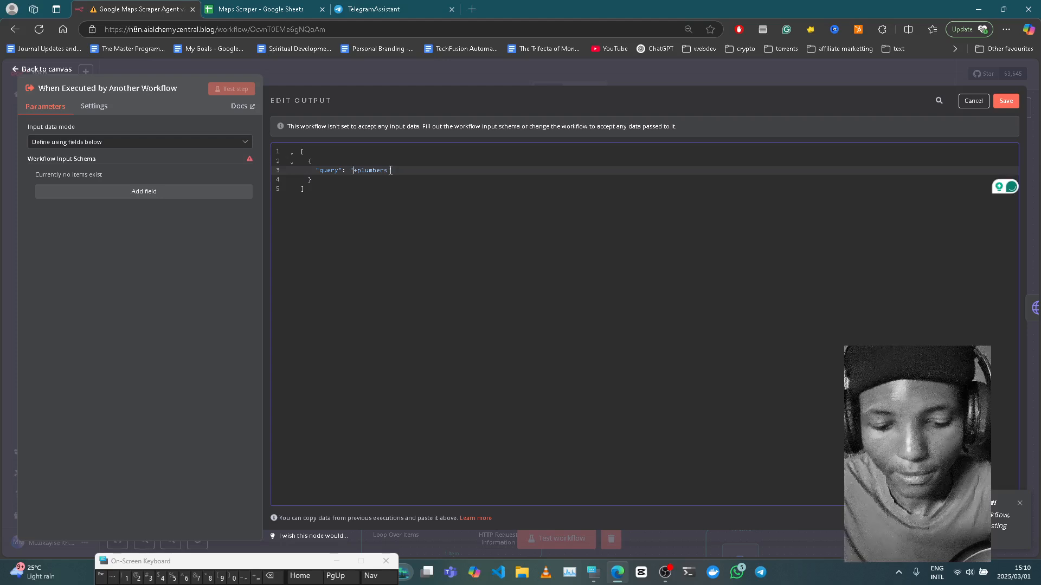
type("johanne")
type("sburg")
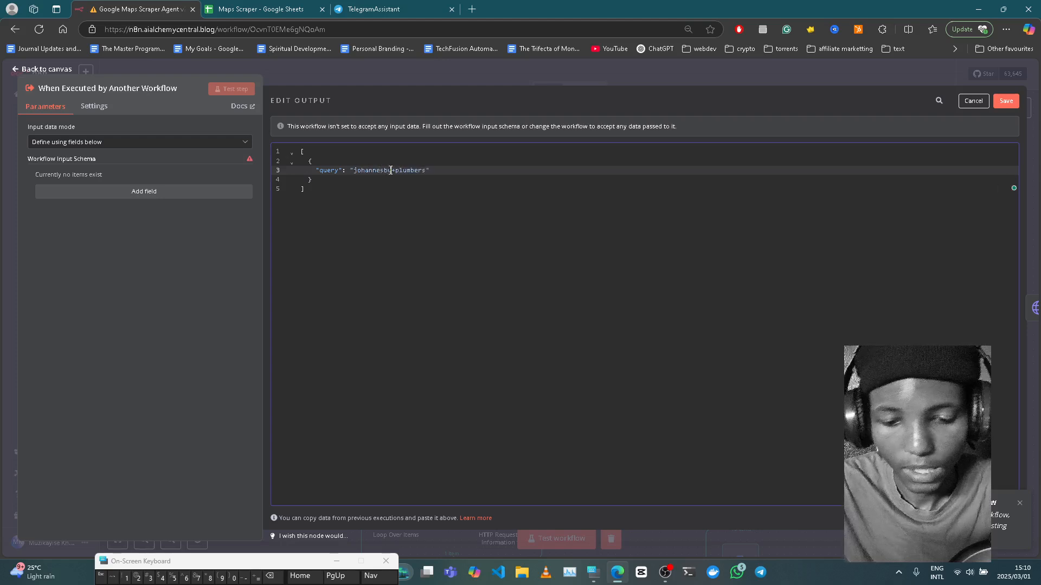
left_click(440, 172)
key("BackSpace")
key("BackSpace")
key("BackSpace")
key("BackSpace")
key("BackSpace")
key("BackSpace")
key("BackSpace")
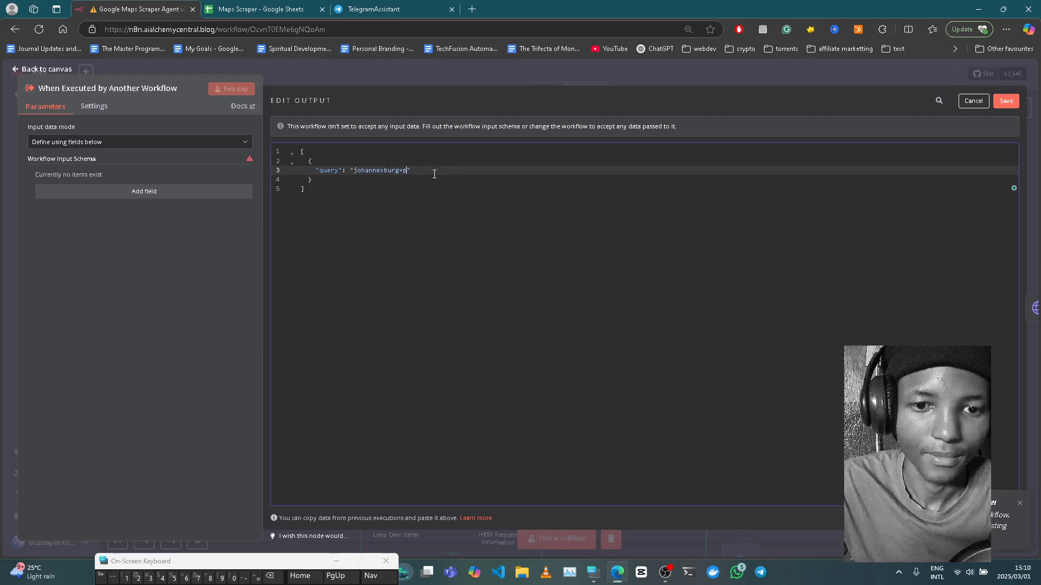
key("BackSpace")
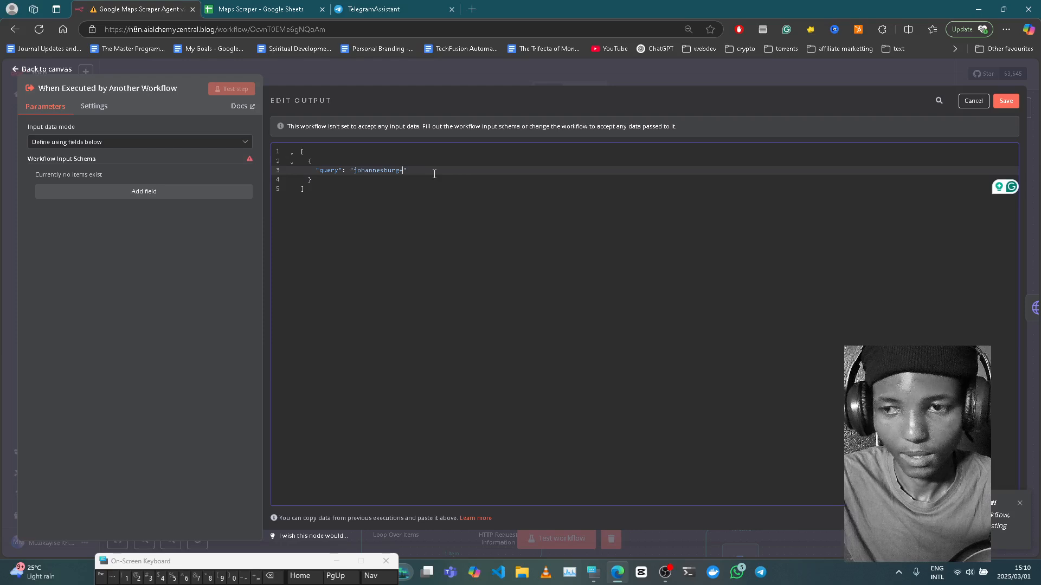
type("real")
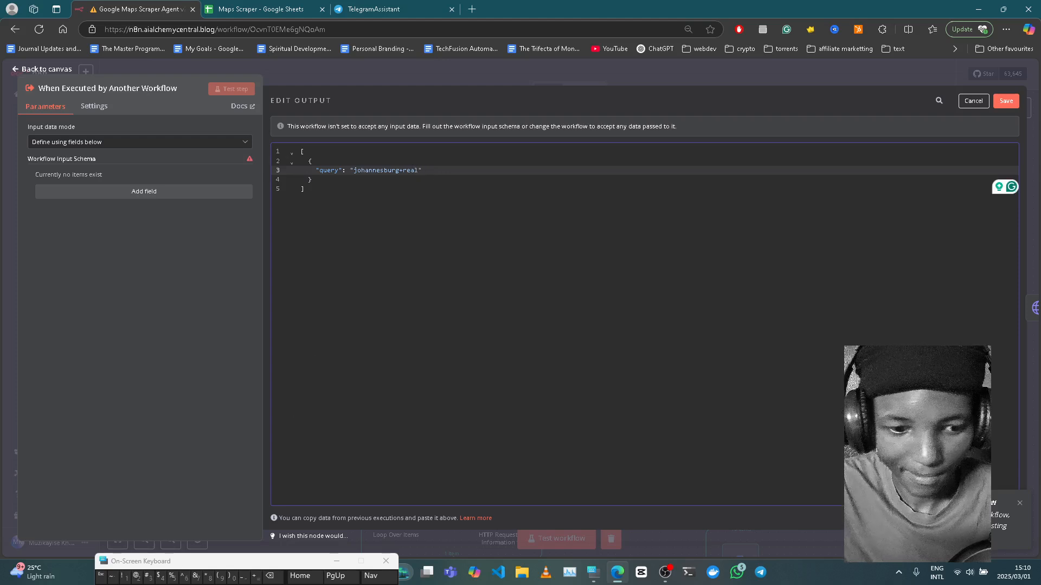
type("+")
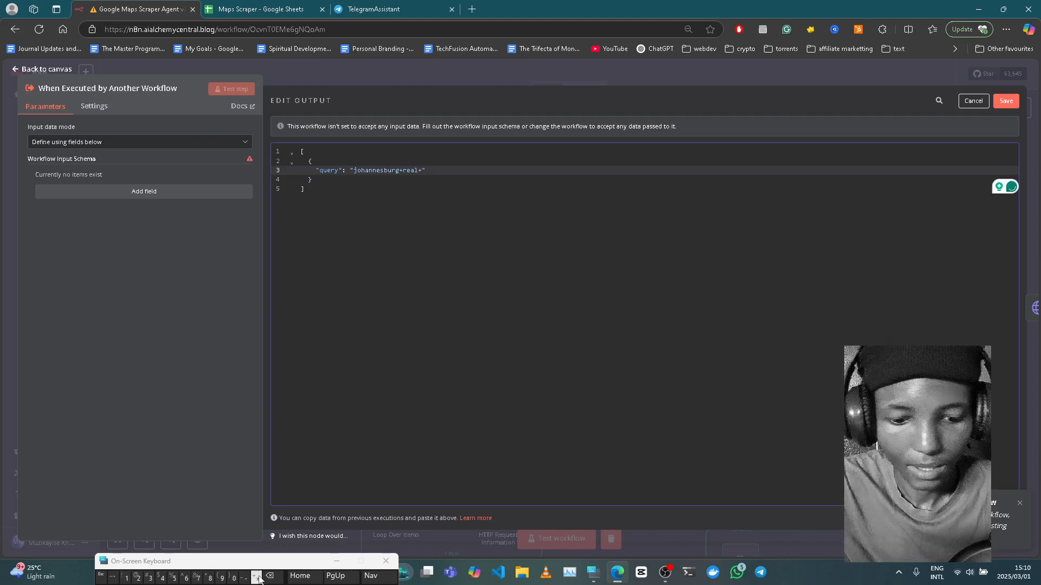
type("estate")
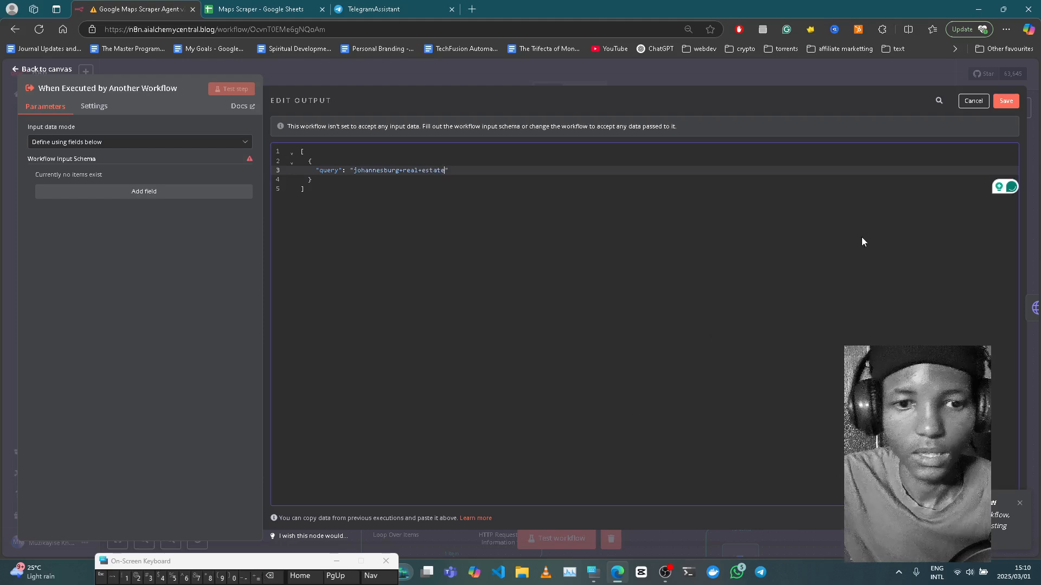
left_click(1005, 101)
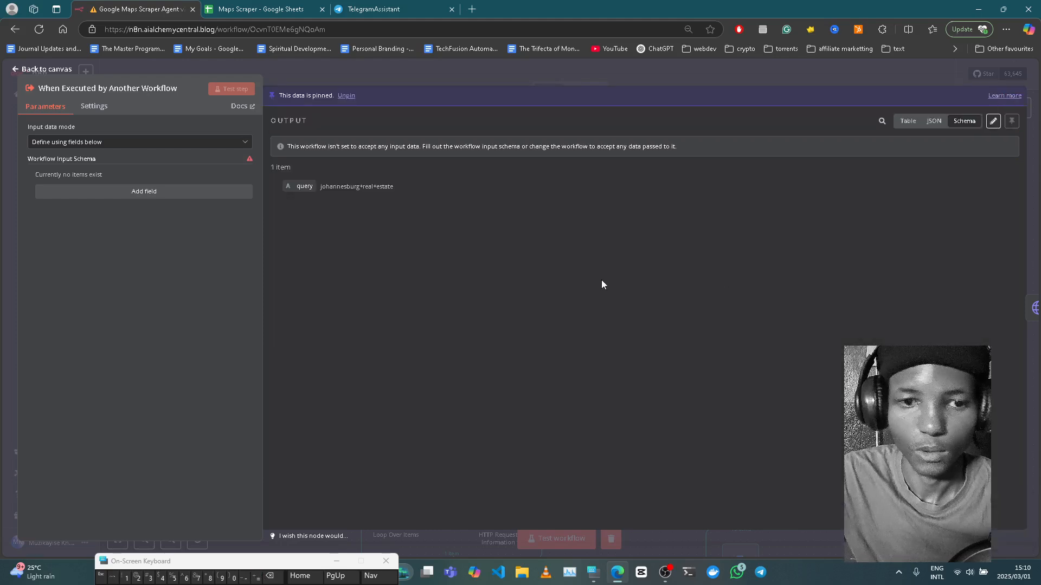
left_click(626, 74)
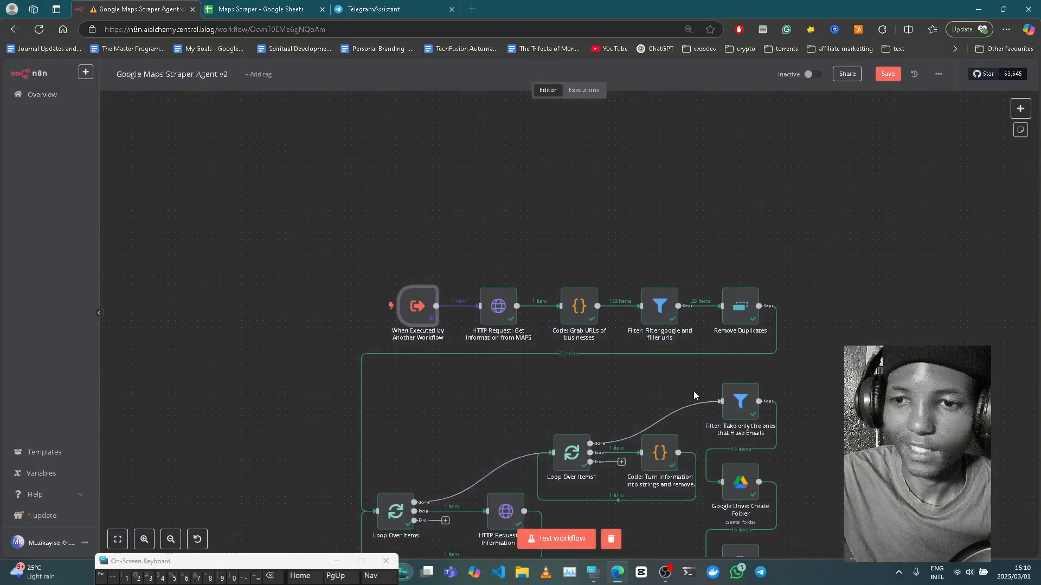
- Save the workflow and test-run it with the johannesburg+real+estate query
scroll(693, 396, "down", 2)
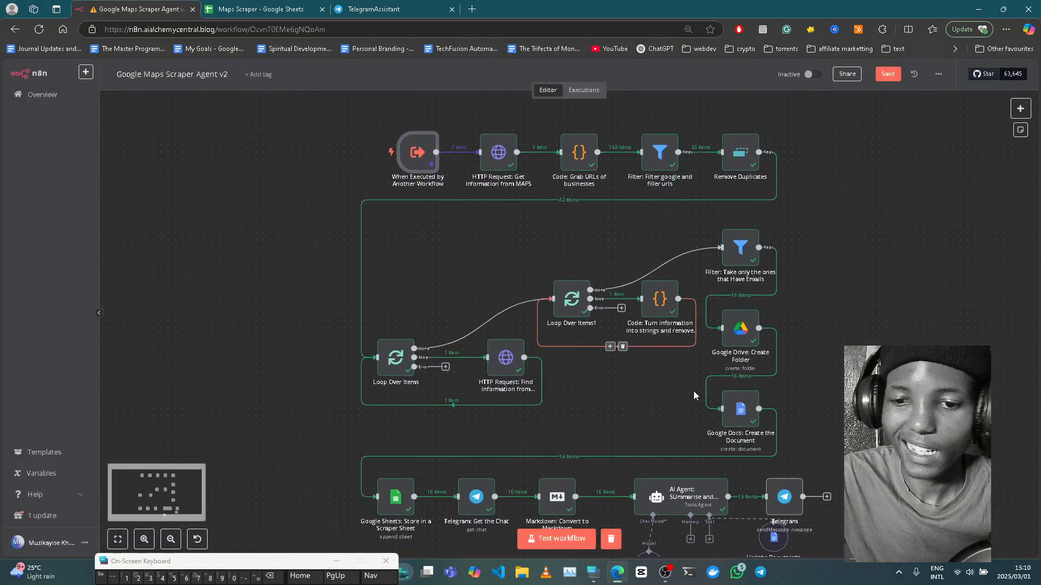
left_click(888, 74)
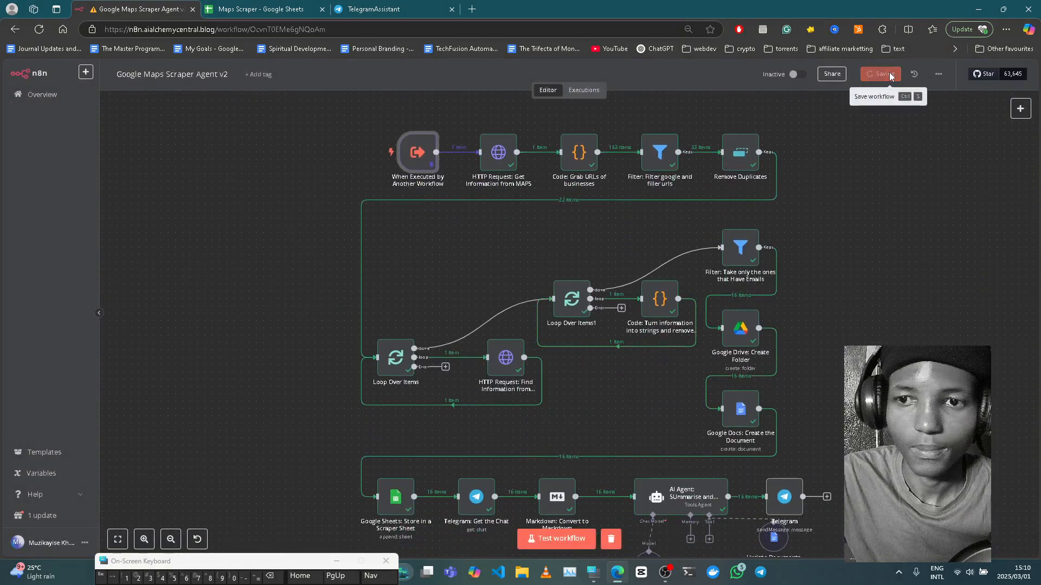
left_click(541, 542)
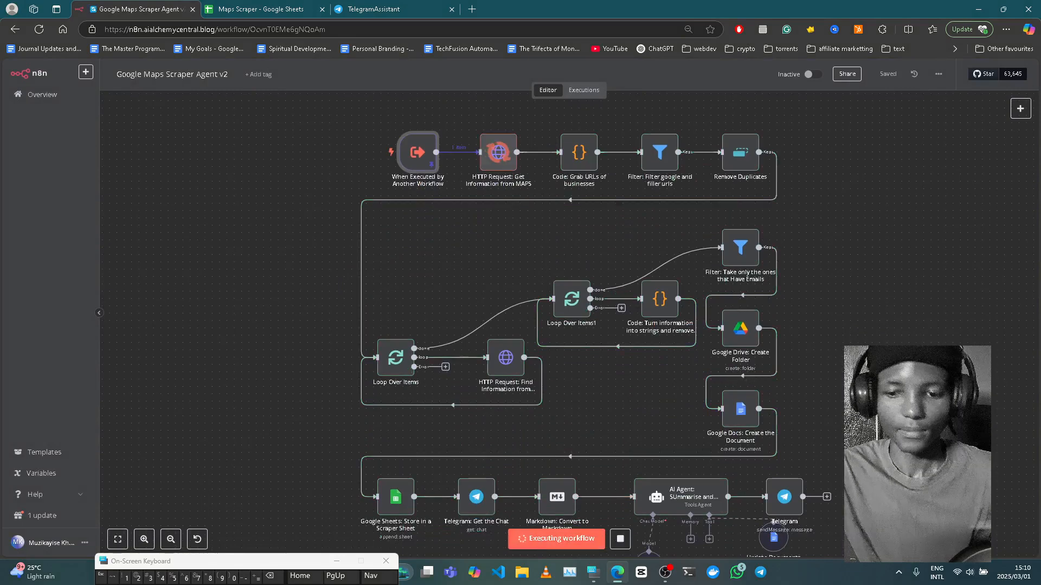
scroll(564, 326, "down", 2)
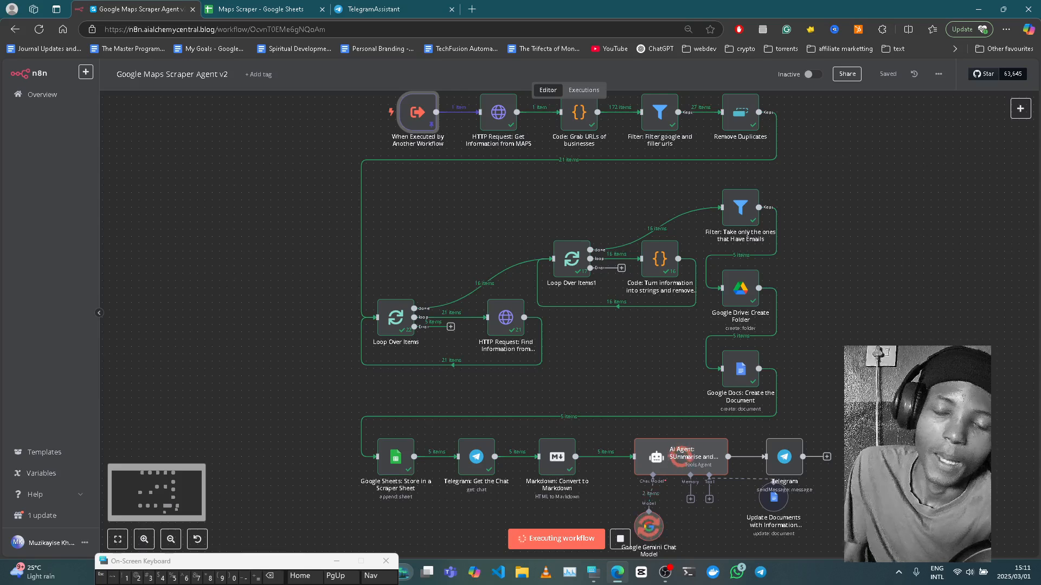
mouse_move(743, 270)
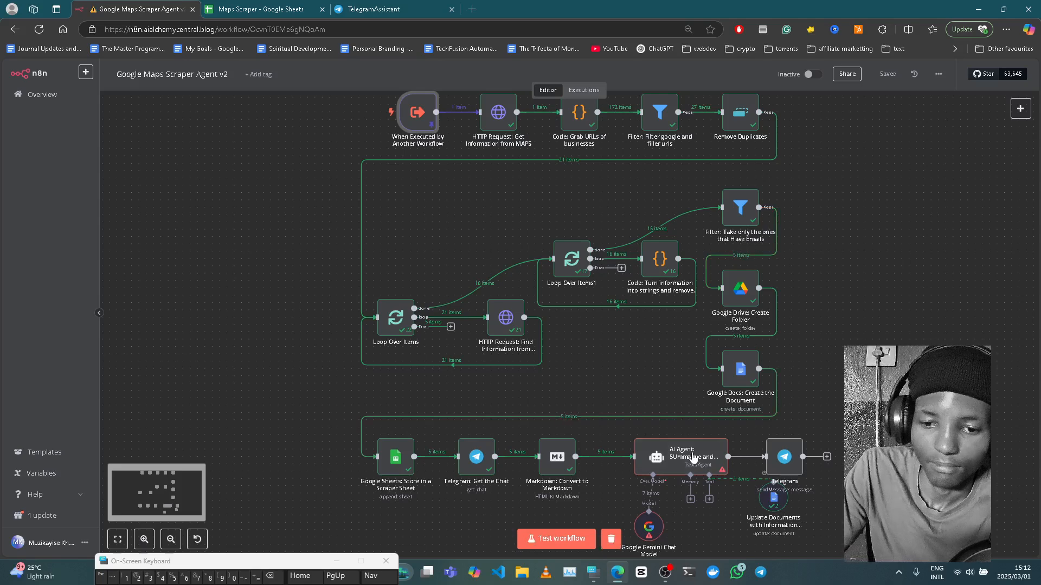
- Inspect the AI Agent's Gemini 'parts' error in its logs, then rerun the workflow test
left_click(682, 474)
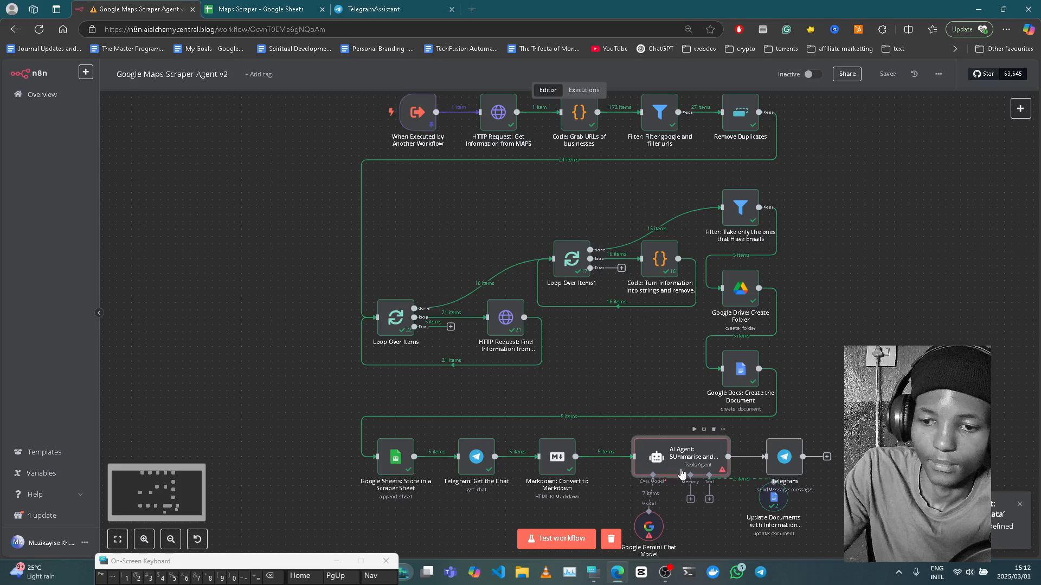
double_click(682, 473)
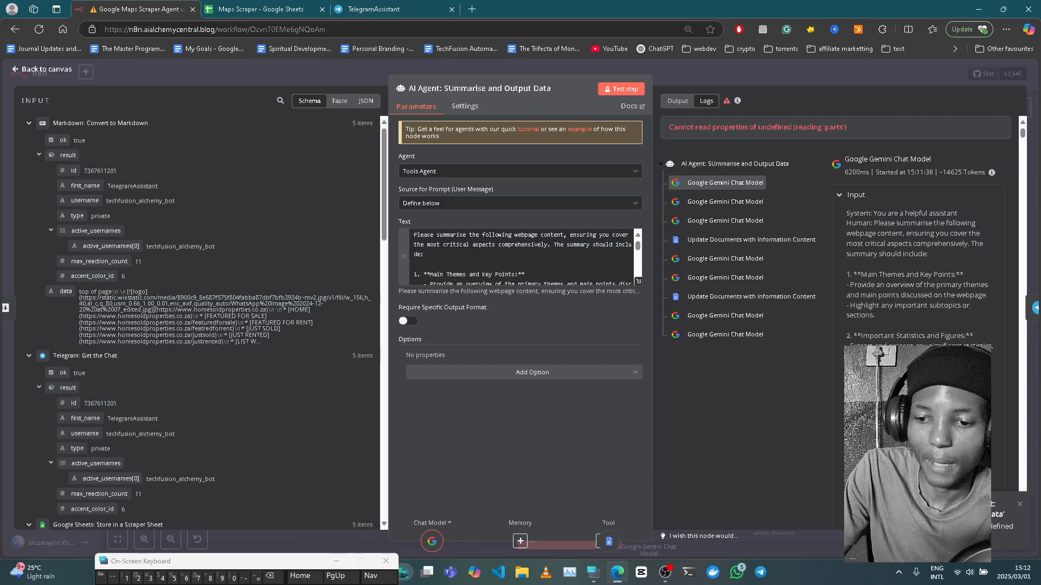
left_click(775, 74)
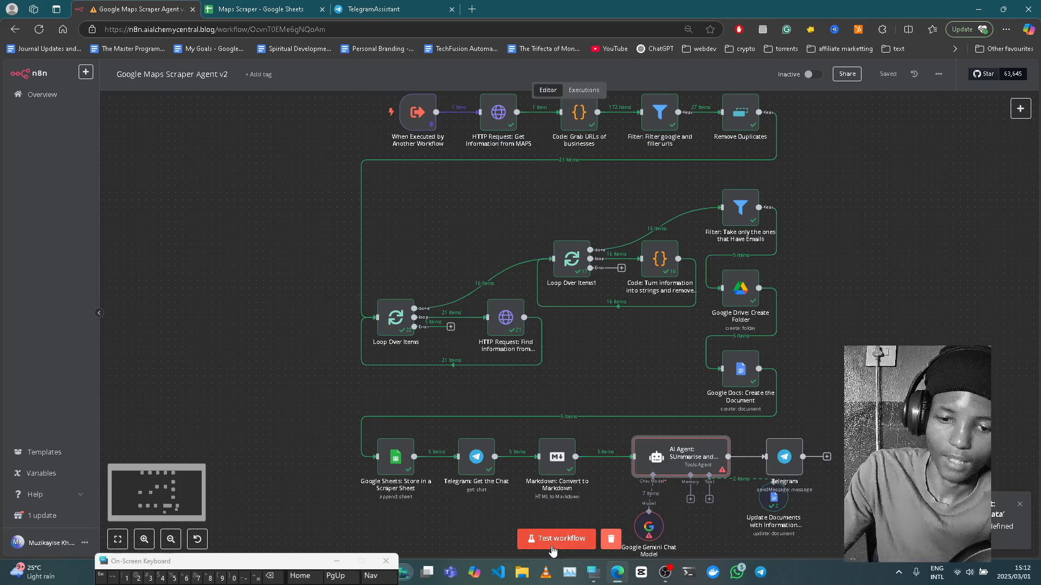
left_click(552, 551)
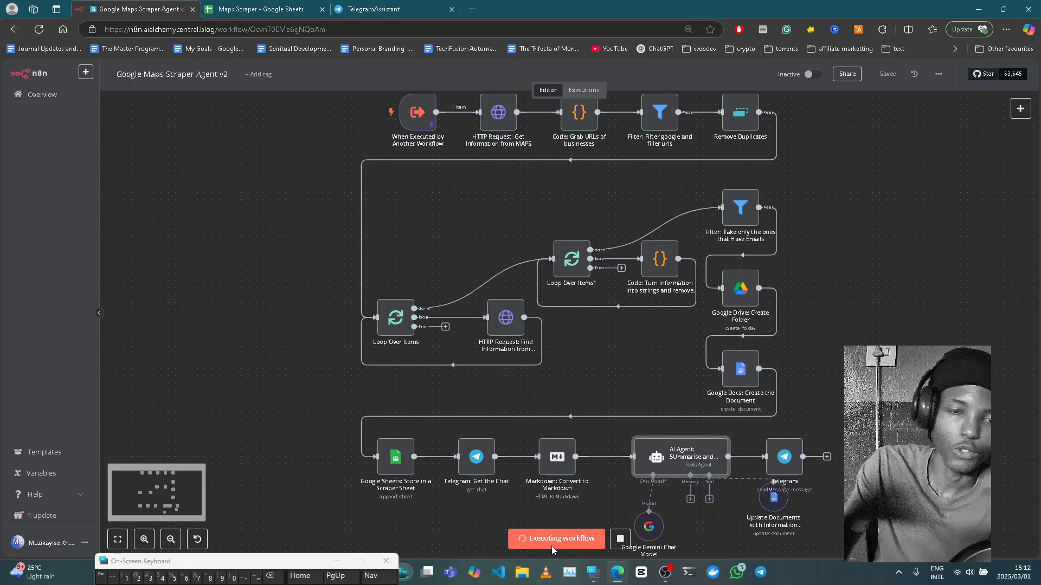
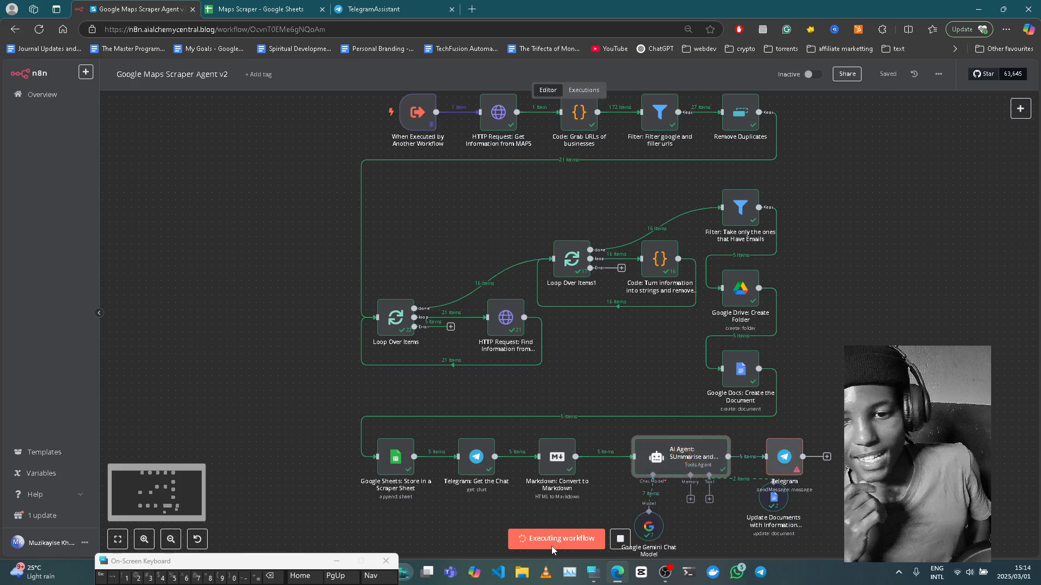
- Open the Telegram node to review its Forbidden error and available operations, then close it
left_click(779, 467)
double_click(776, 461)
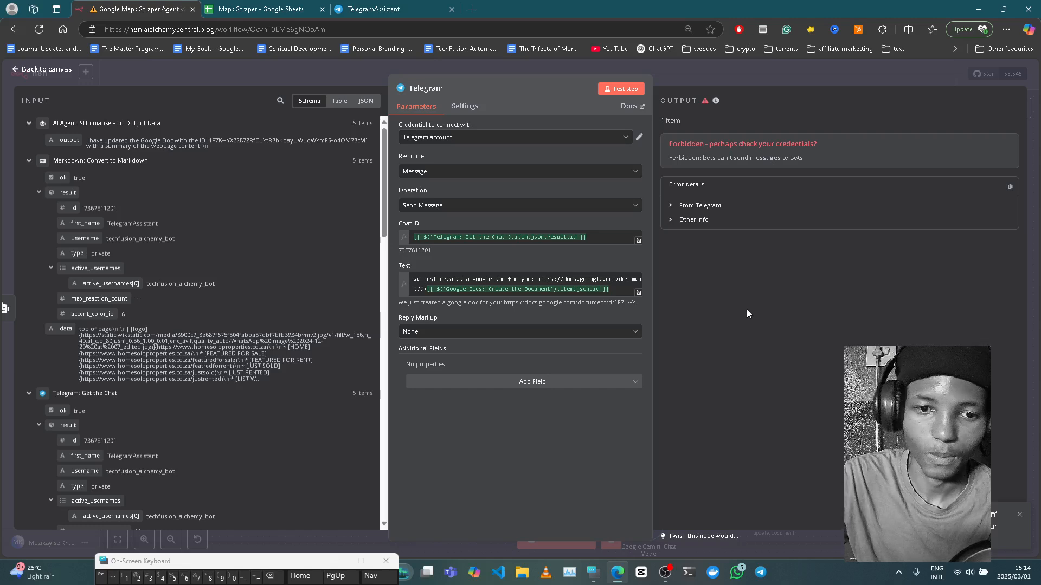
left_click(615, 209)
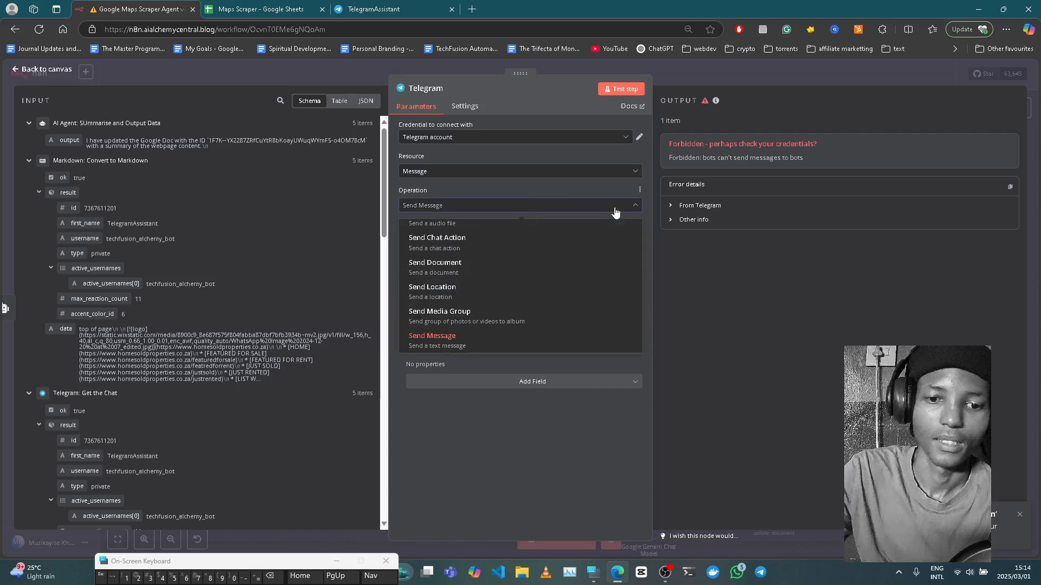
scroll(546, 319, "down", 2)
scroll(523, 325, "up", 2)
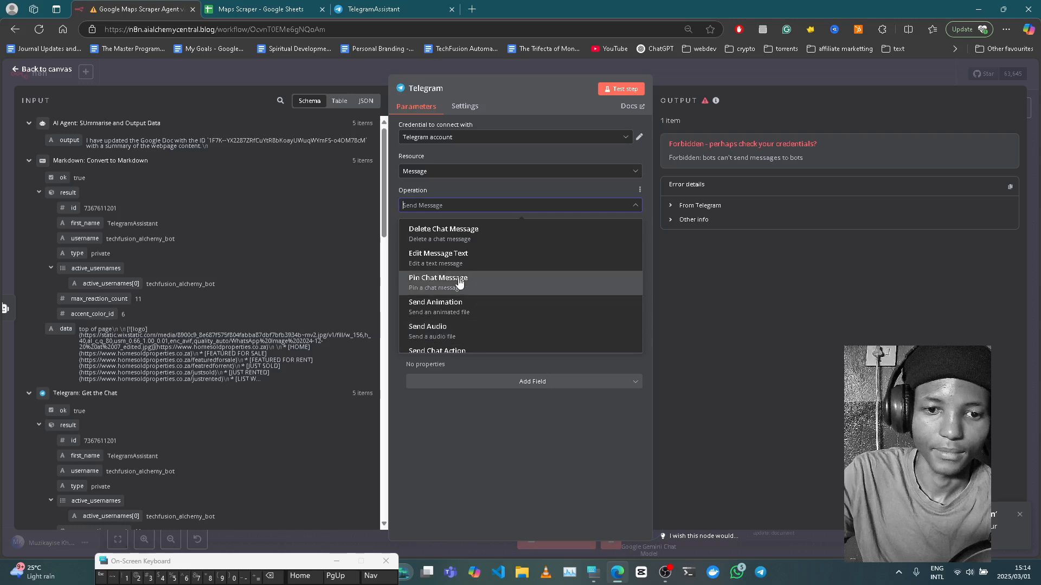
scroll(519, 283, "down", 5)
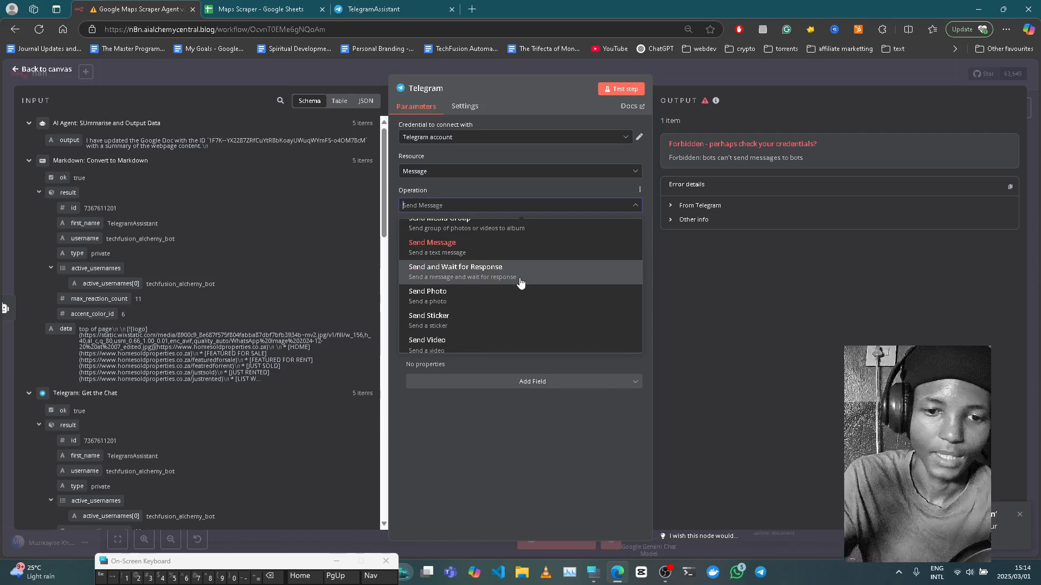
left_click(711, 77)
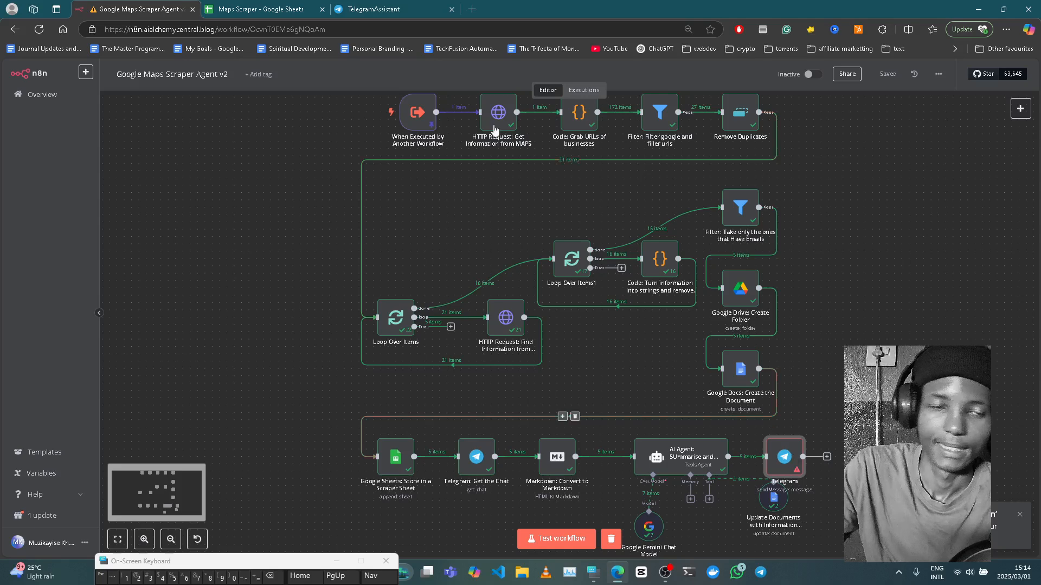
- Check the Telegram chat and the Update Documents node, then reopen the Telegram node's error
left_click(431, 6)
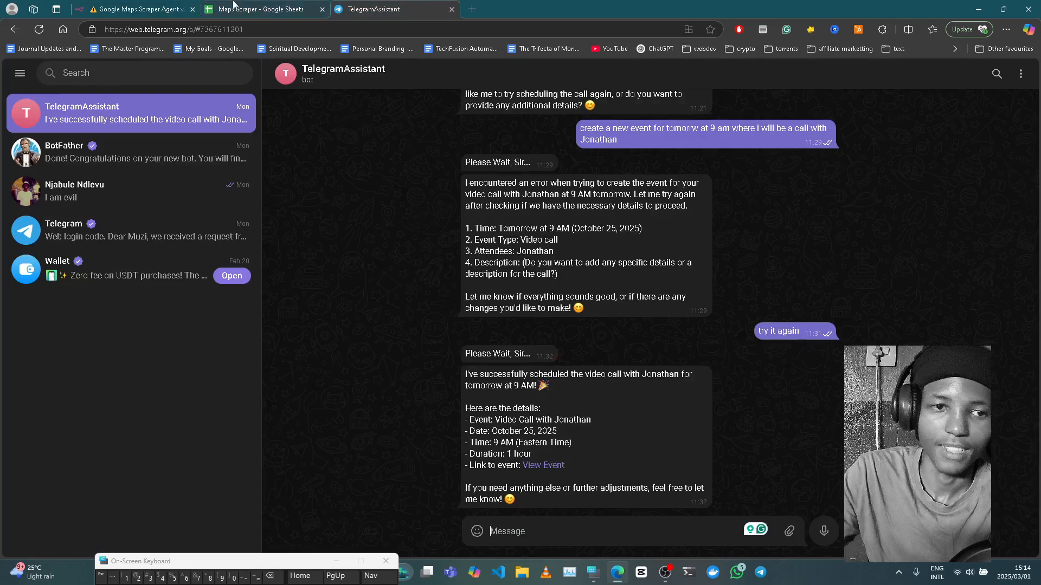
left_click(146, 6)
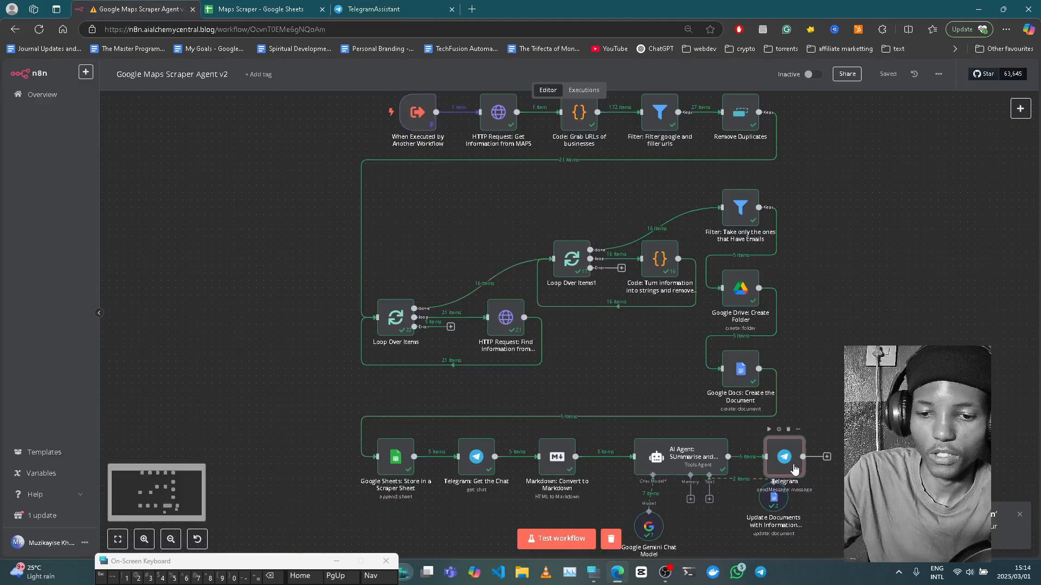
double_click(768, 508)
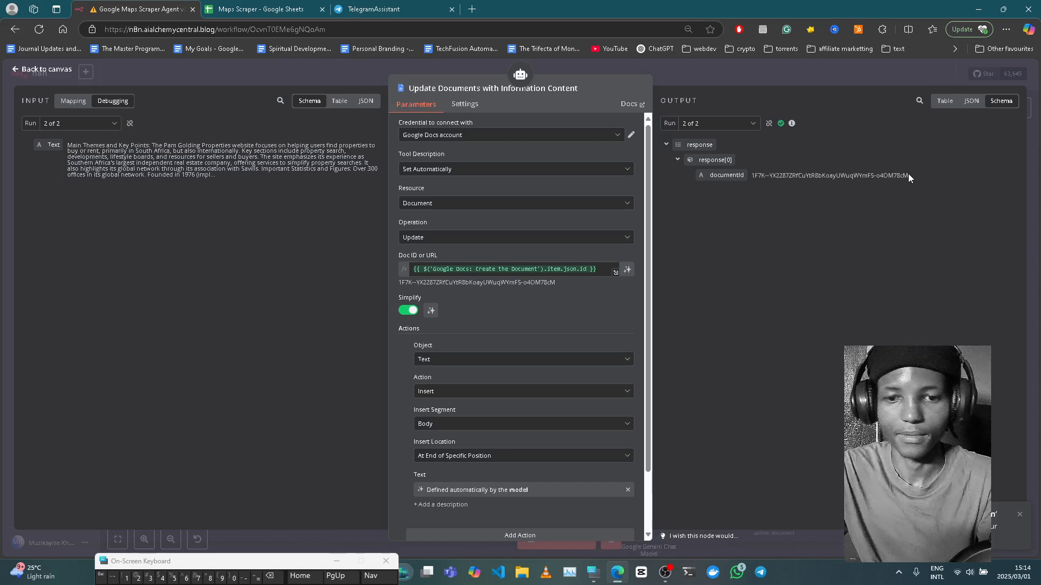
left_click(712, 76)
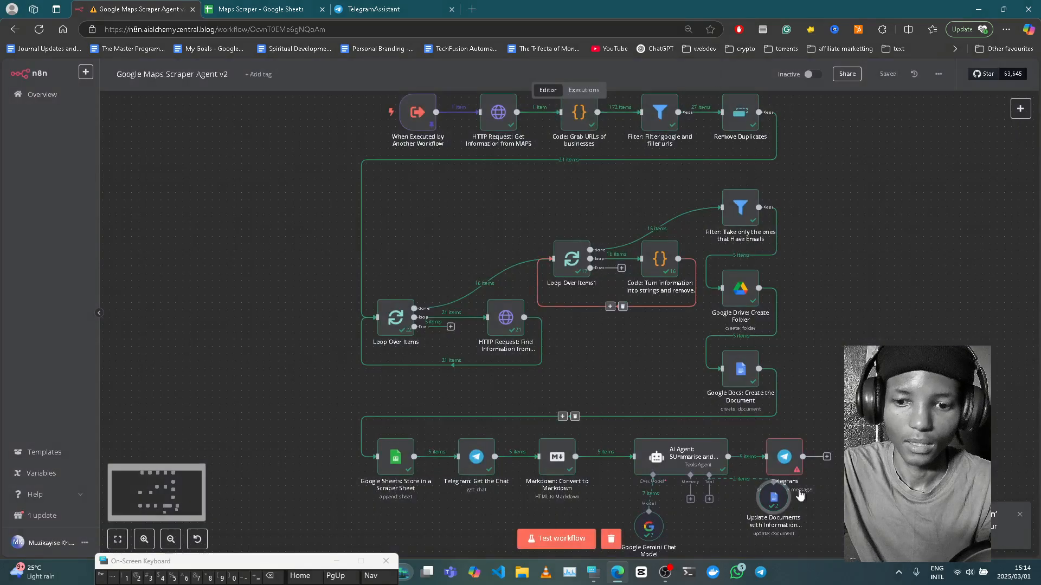
double_click(781, 451)
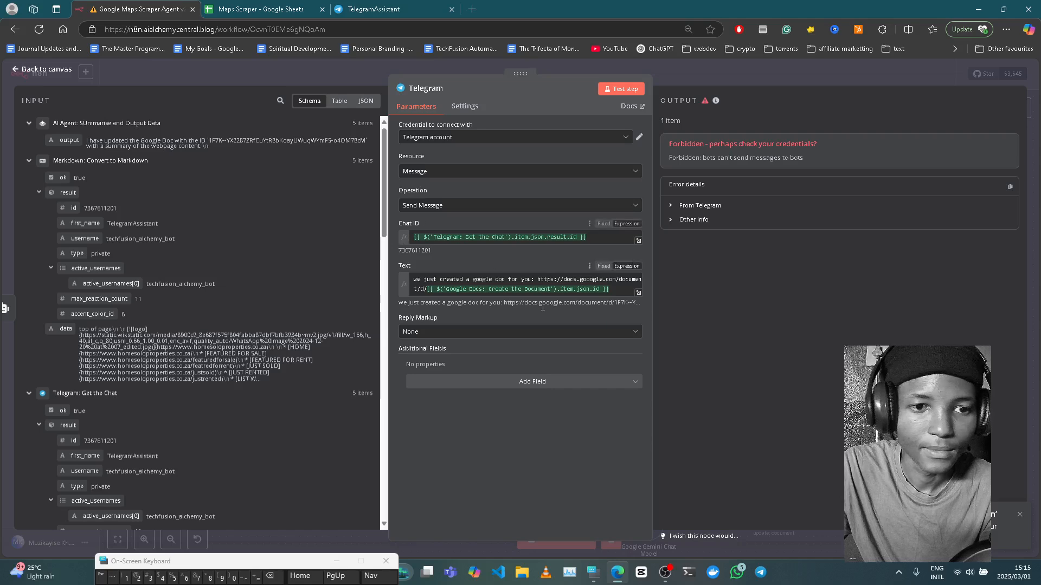
- Copy the Google Docs link from the Telegram message into Edge's address bar, trimmed to the base docs link
left_click(609, 289)
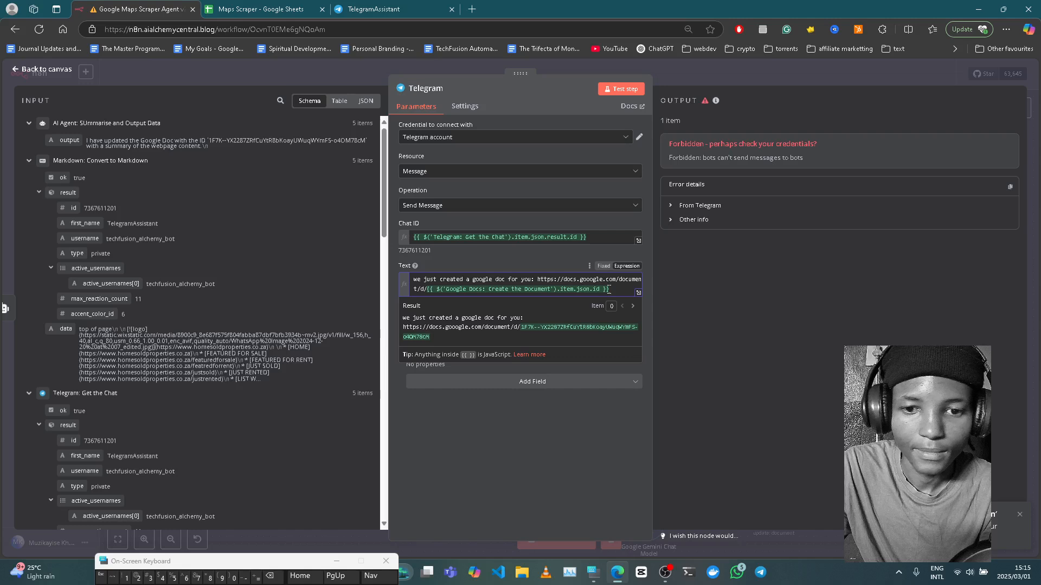
left_click_drag(608, 289, 549, 279)
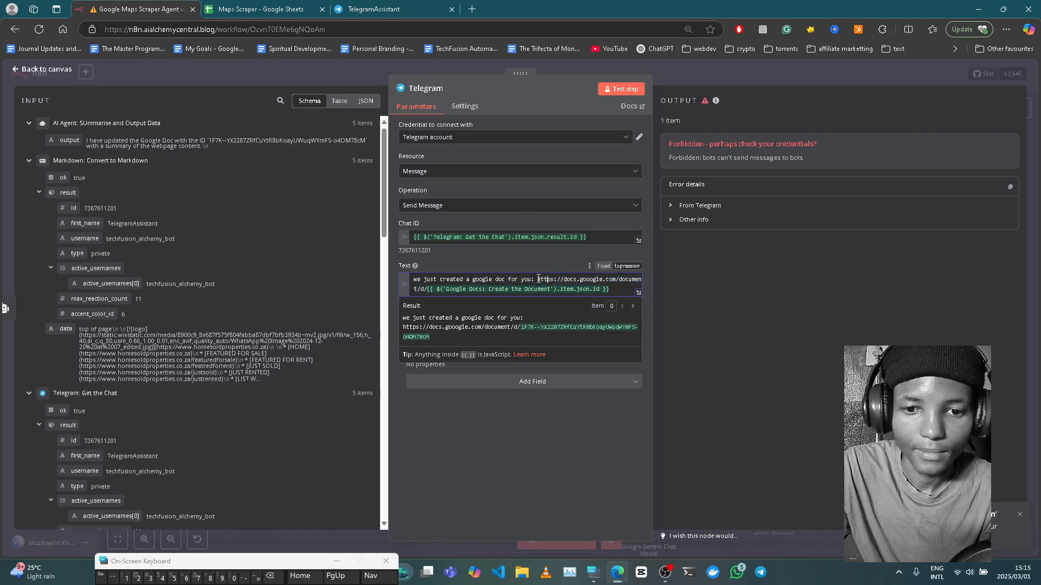
left_click_drag(537, 279, 407, 295)
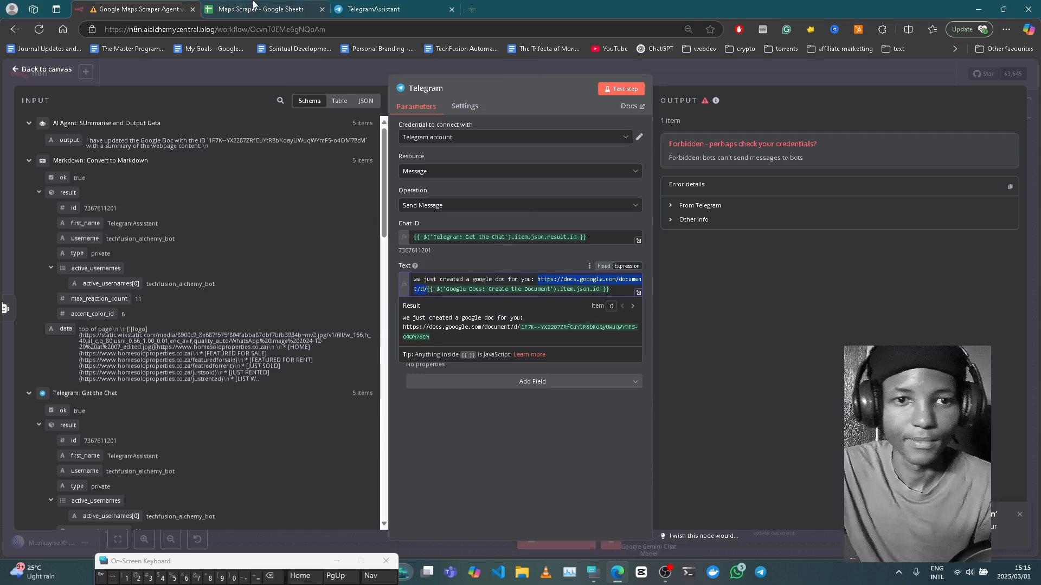
left_click(417, 5)
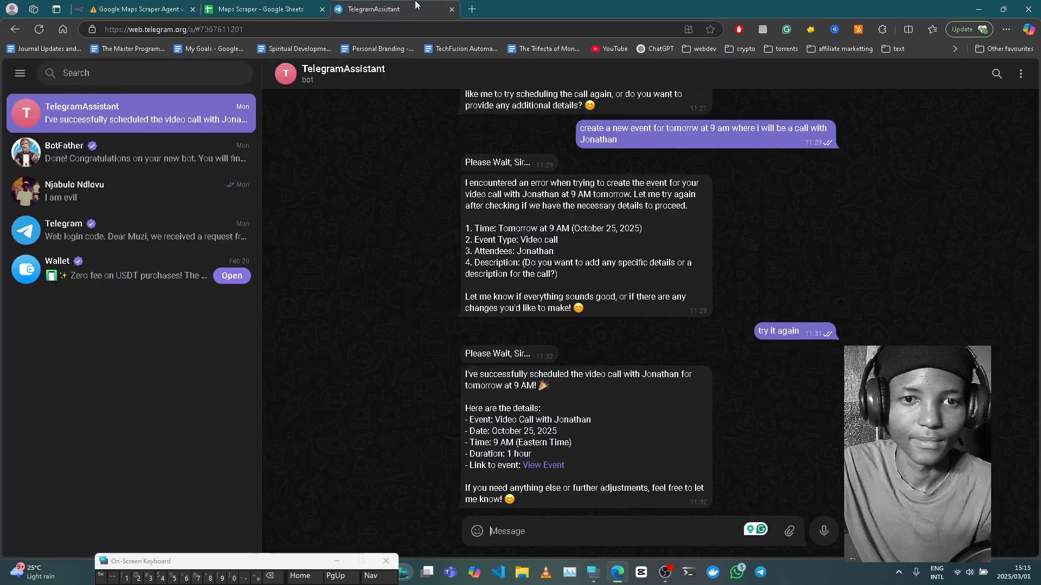
left_click(357, 29)
type("https://docs.gooogle.com/document/d/https://docs.gooogle.com/document/d/")
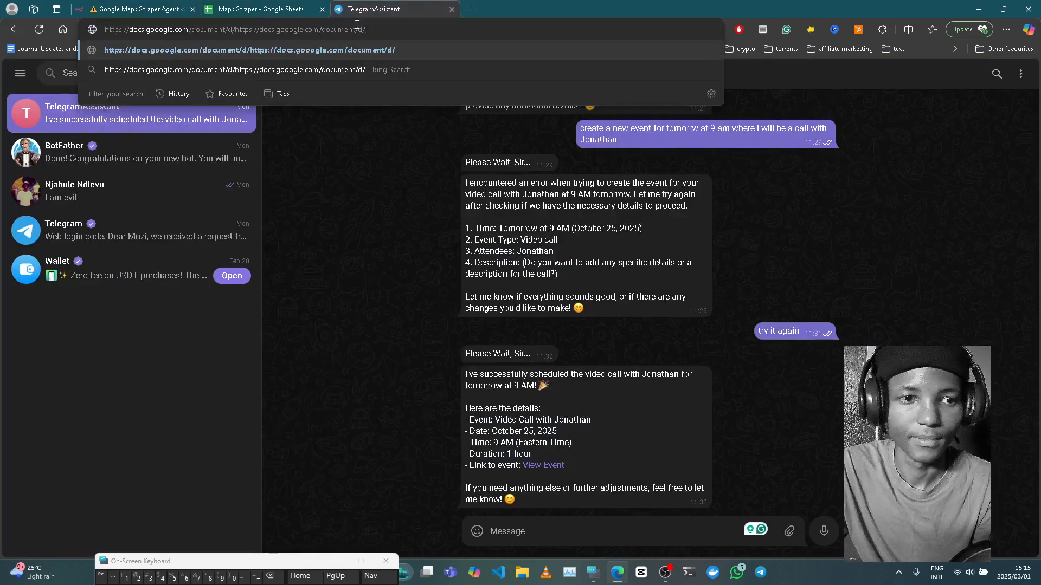
key("BackSpace")
key("BackSpace")
key("BackSpace")
key("BackSpace")
key("BackSpace")
key("BackSpace")
key("BackSpace")
key("BackSpace")
key("BackSpace")
key("BackSpace")
key("BackSpace")
key("BackSpace")
key("BackSpace")
key("BackSpace")
key("BackSpace")
key("BackSpace")
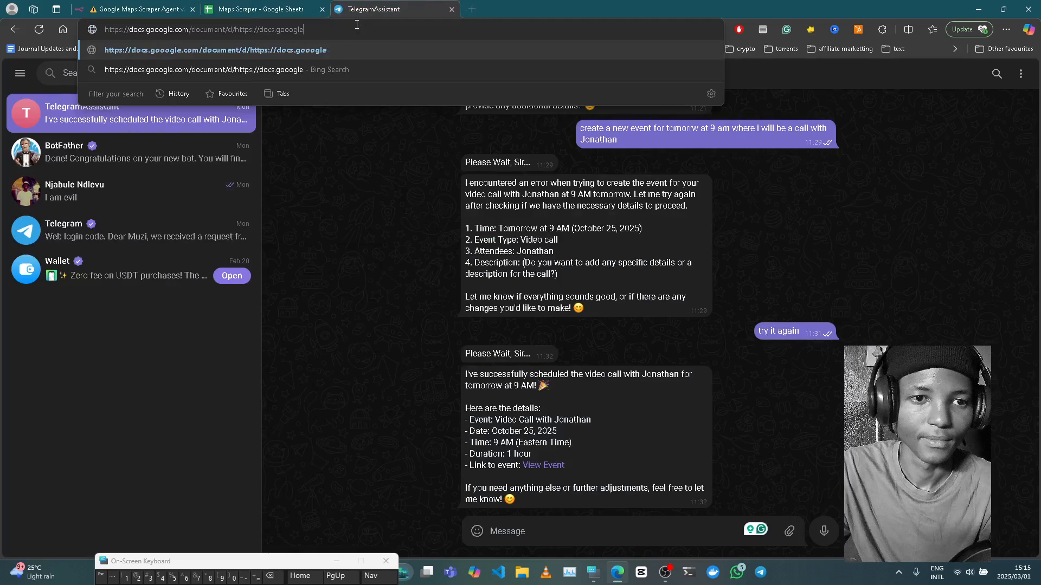
key("BackSpace")
key("BackSpace")
key("BackSpace")
key("BackSpace")
key("BackSpace")
key("BackSpace")
key("BackSpace")
key("BackSpace")
key("BackSpace")
key("BackSpace")
key("BackSpace")
key("BackSpace")
key("BackSpace")
key("BackSpace")
key("BackSpace")
key("BackSpace")
key("BackSpace")
key("BackSpace")
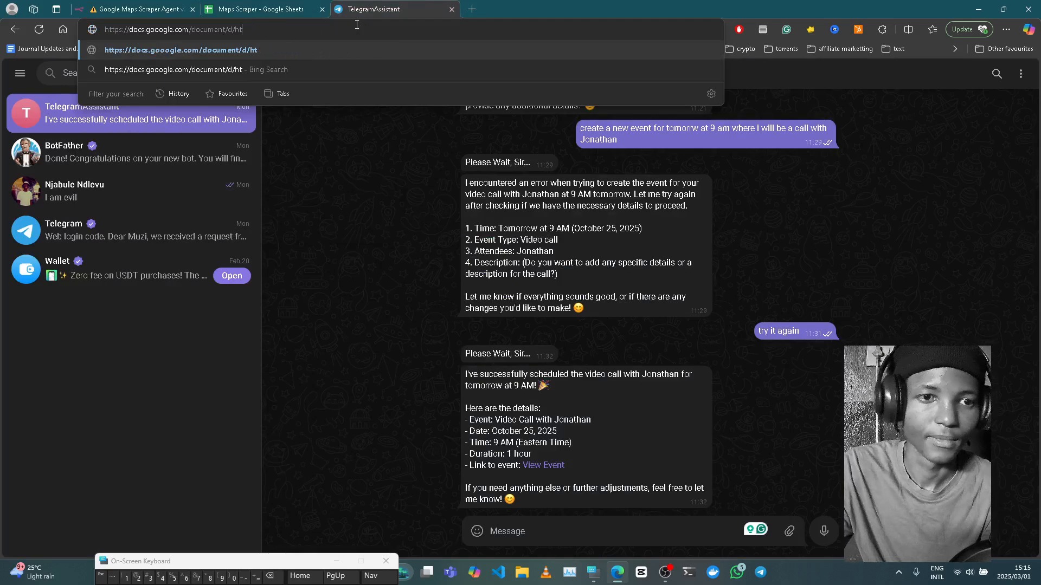
key("BackSpace")
key("BackSpace")
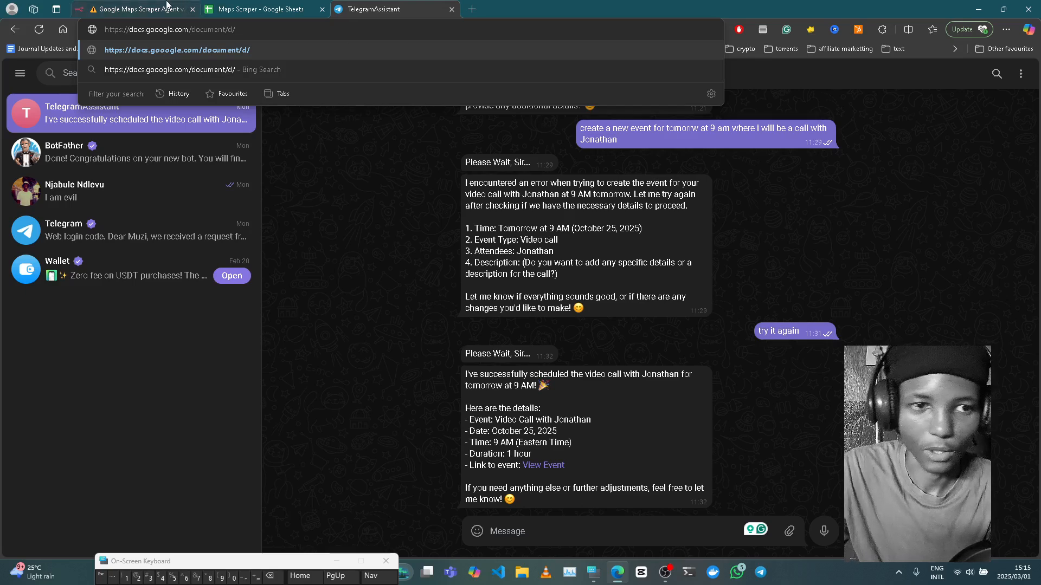
- Copy the document ID from the Update Documents node's output and load it after the docs link
left_click(166, 4)
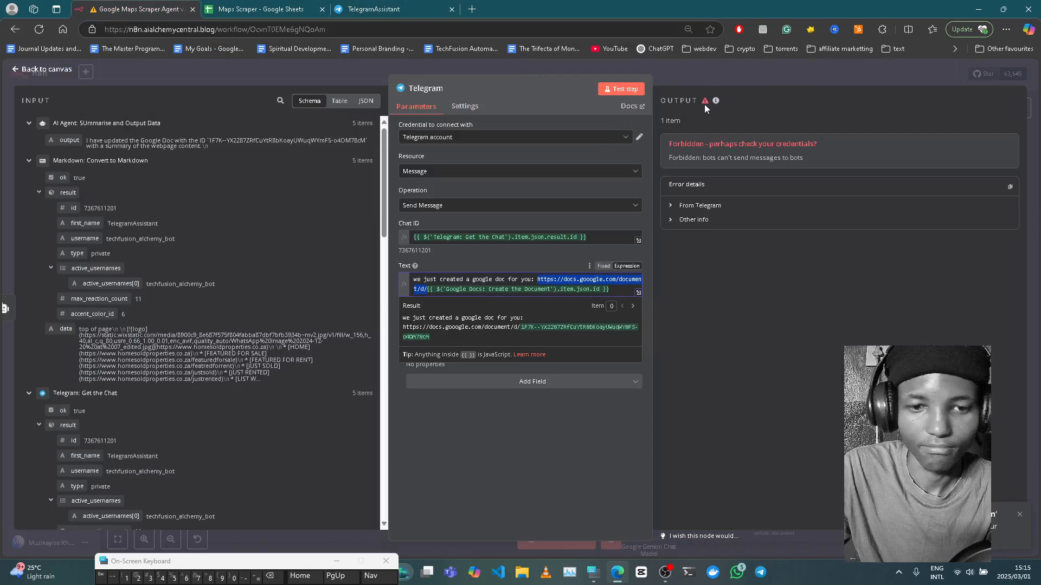
left_click(703, 77)
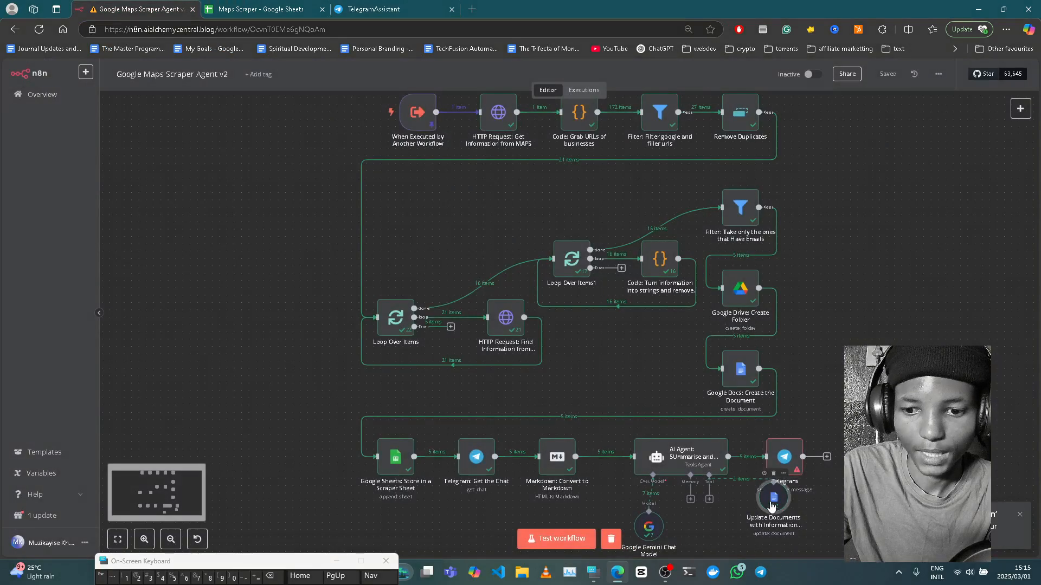
double_click(775, 503)
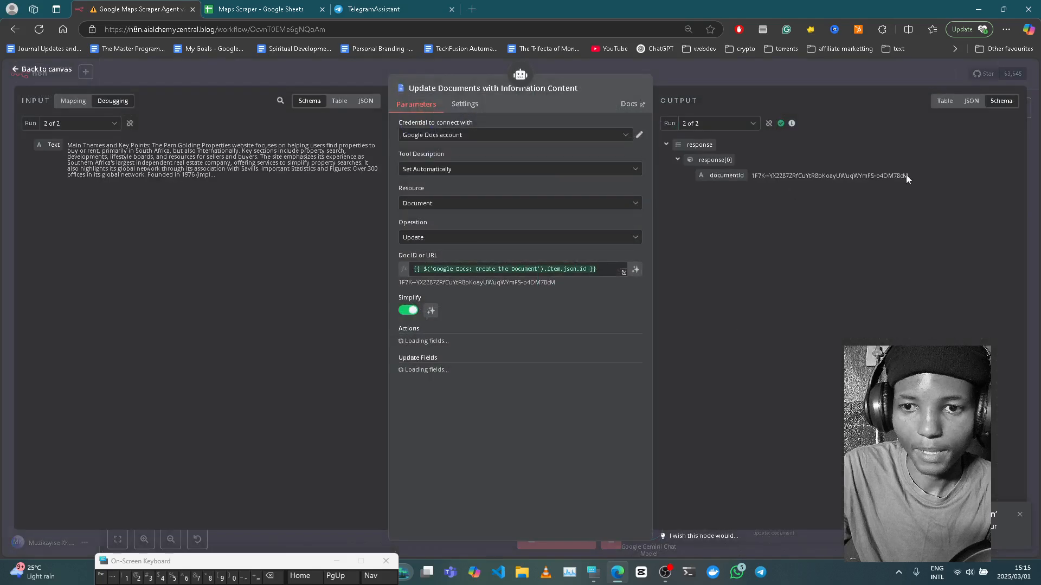
left_click_drag(908, 175, 754, 179)
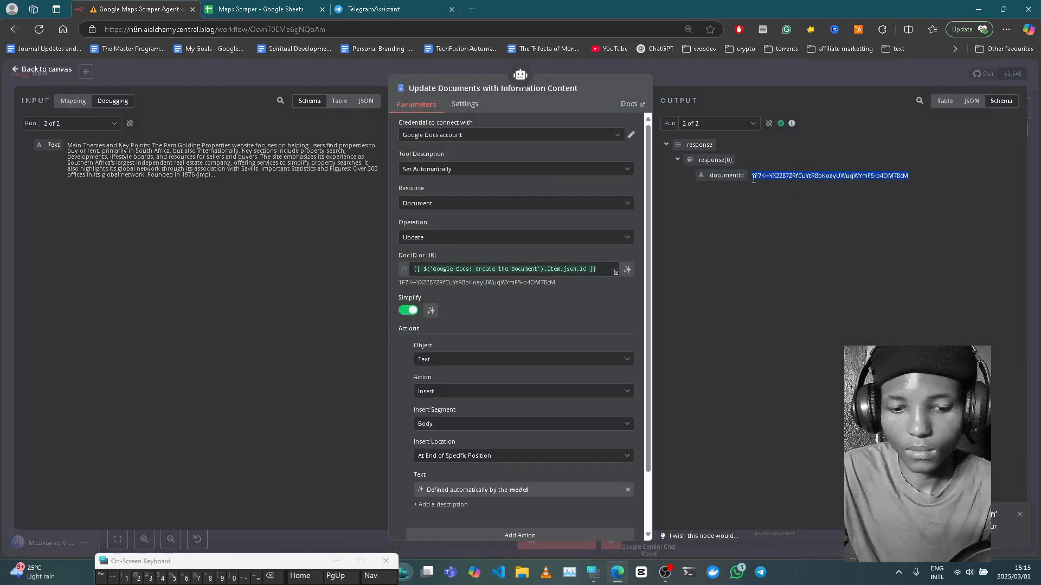
left_click(426, 5)
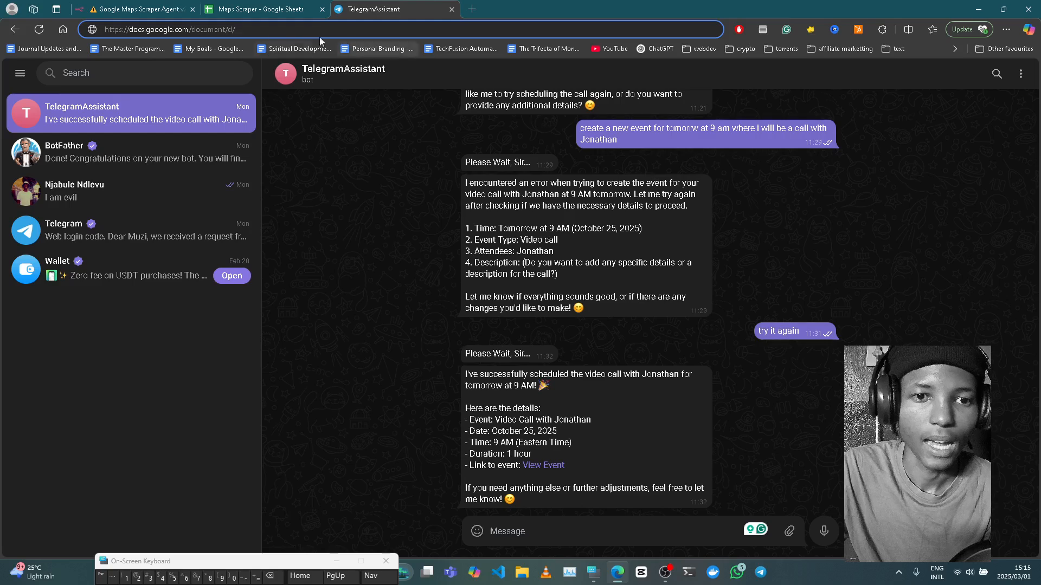
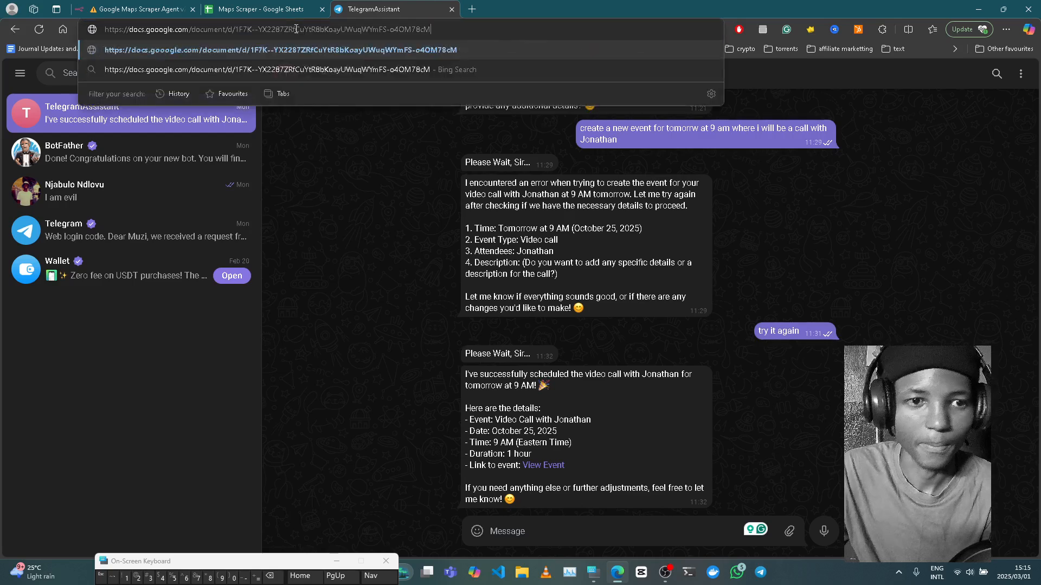
key("Return")
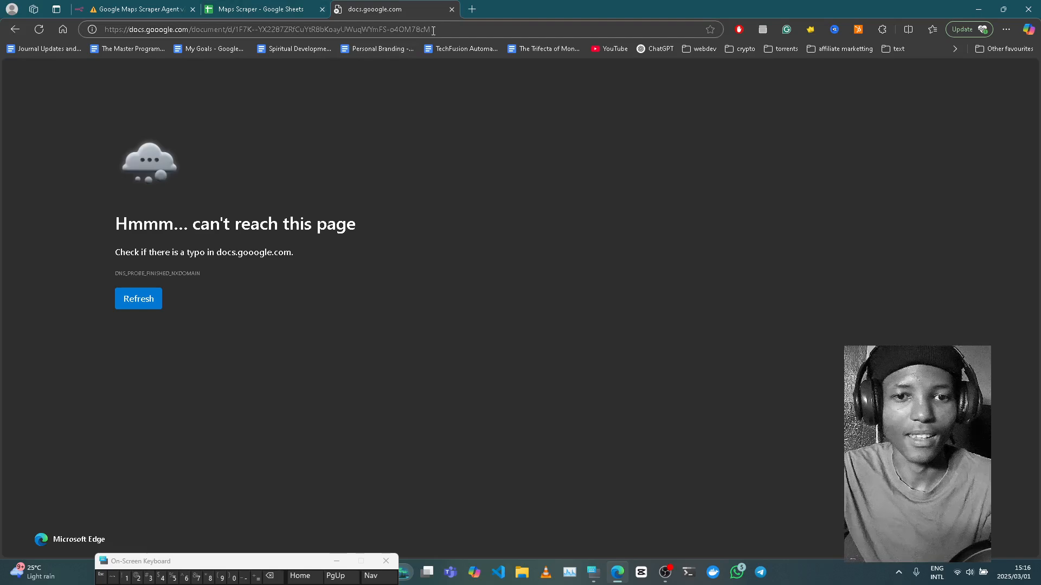
- Strip the document ID path from the address and load the bare docs domain
double_click(433, 31)
double_click(434, 31)
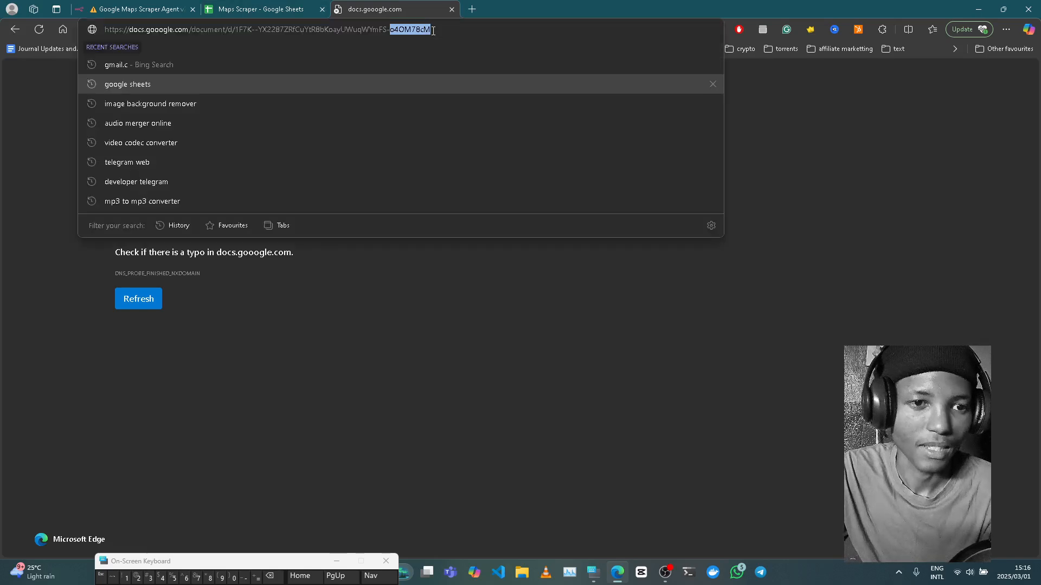
left_click(433, 31)
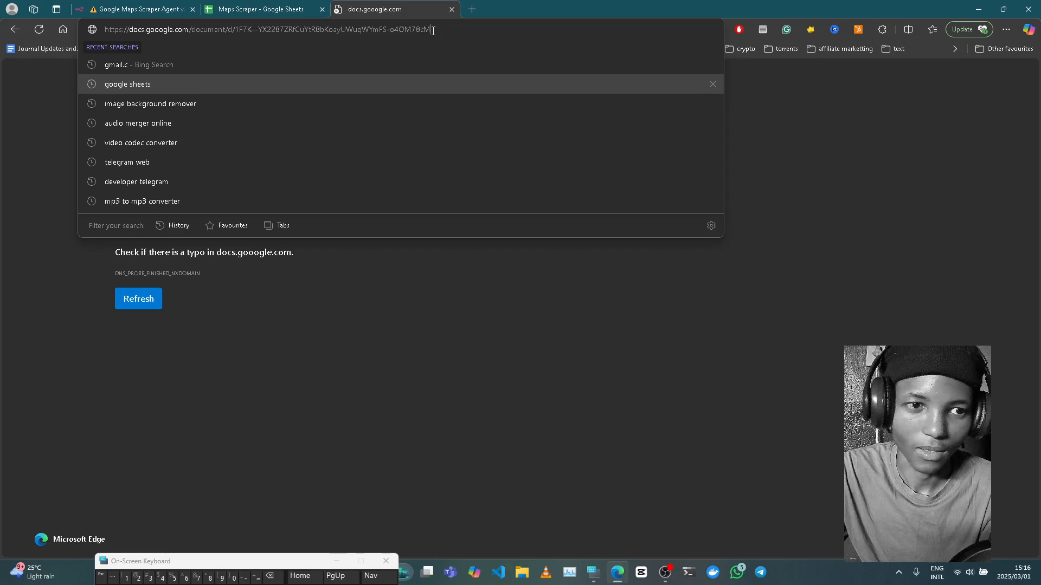
left_click_drag(433, 31, 237, 35)
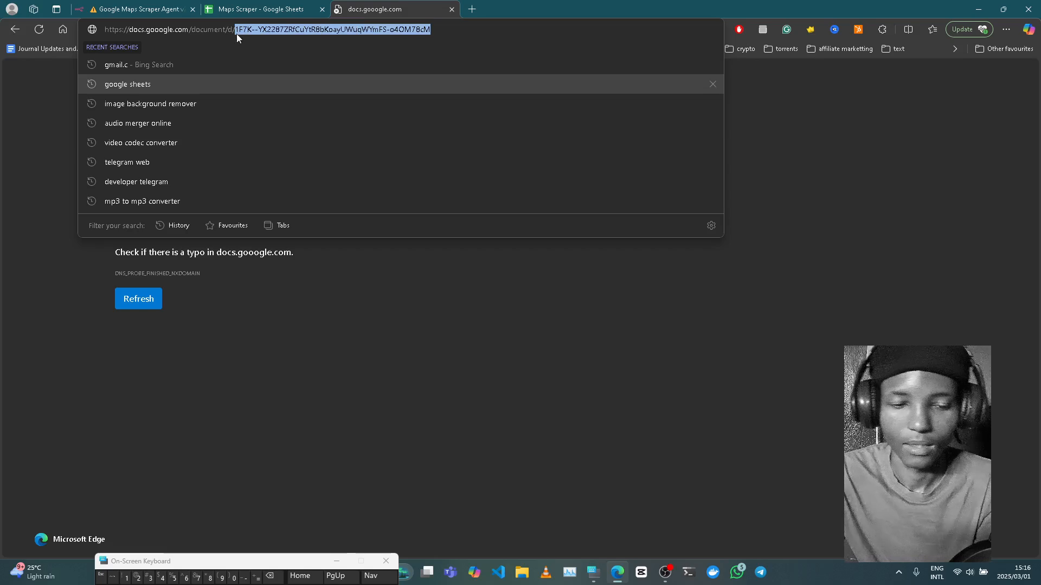
key("BackSpace")
key("BackSpace")
key("BackSpace")
key("BackSpace")
key("BackSpace")
key("BackSpace")
key("BackSpace")
key("BackSpace")
key("BackSpace")
key("BackSpace")
key("BackSpace")
key("BackSpace")
key("BackSpace")
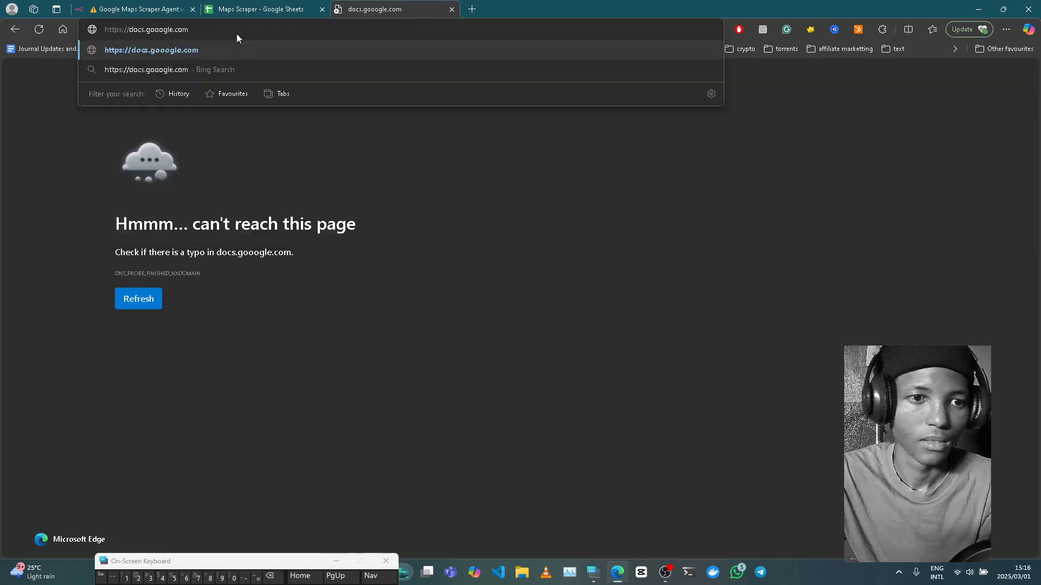
key("Return")
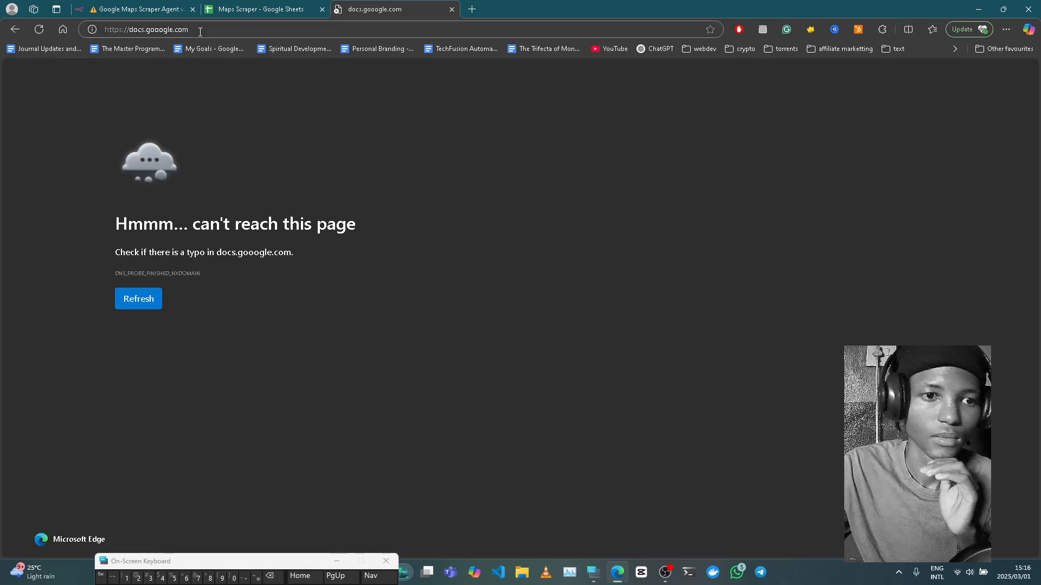
- Correct 'gooogle' to 'google' in the full document address and load it
left_click(200, 30)
double_click(154, 31)
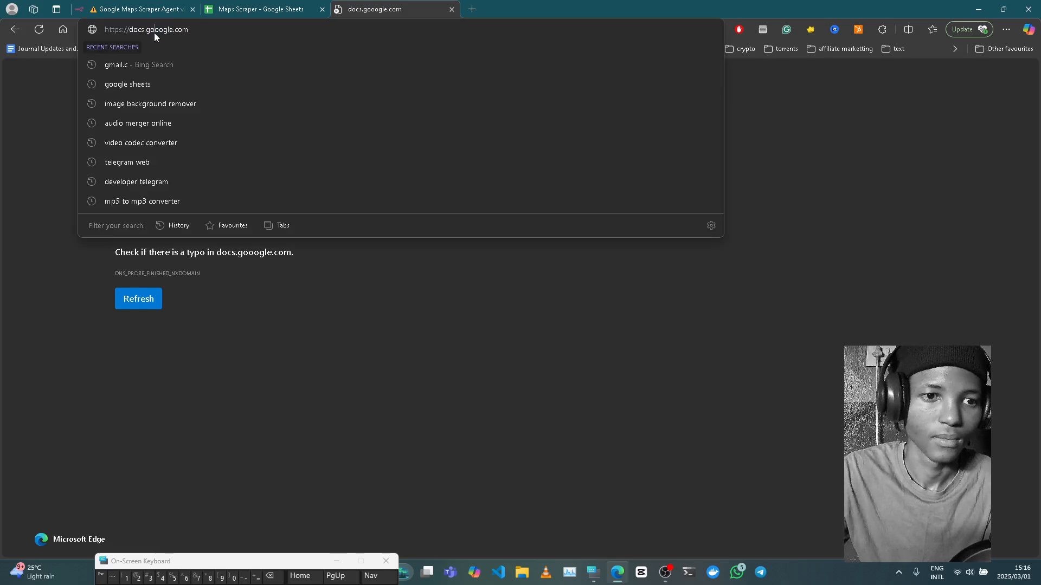
type("google")
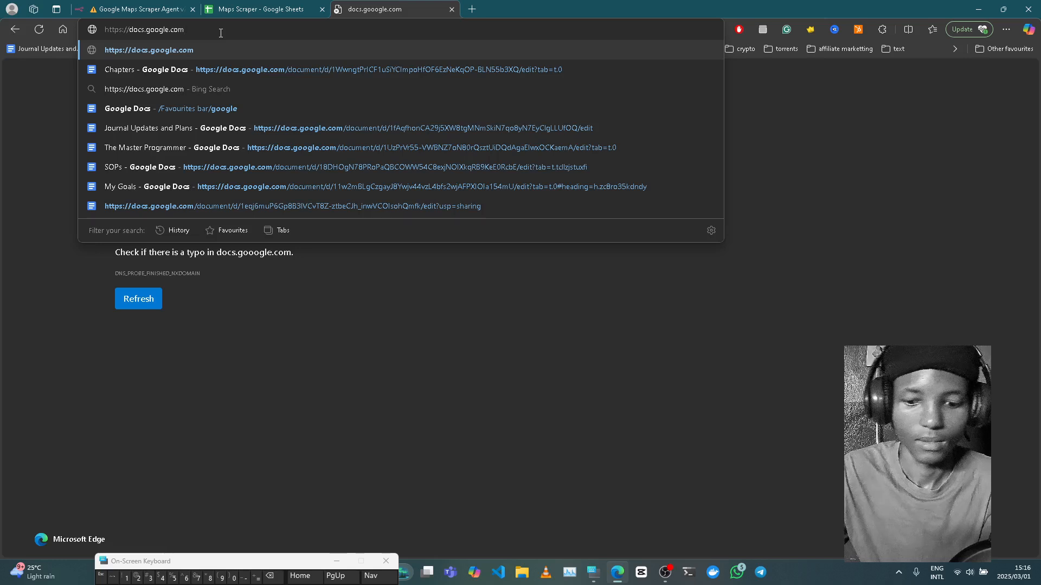
key("ctrl+z")
key("ctrl+z")
key("ctrl+z")
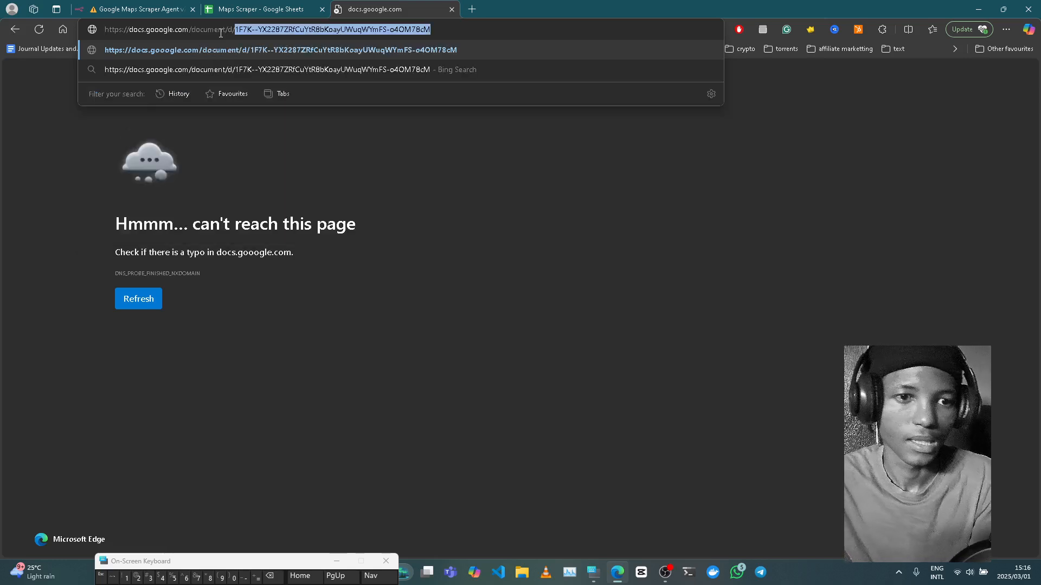
left_click(164, 27)
key("BackSpace")
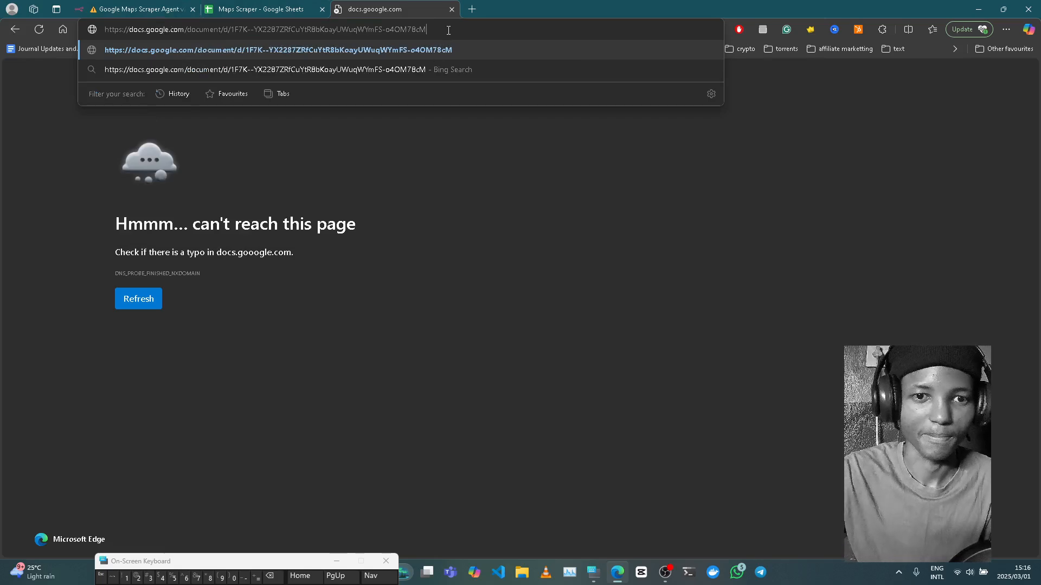
key("Return")
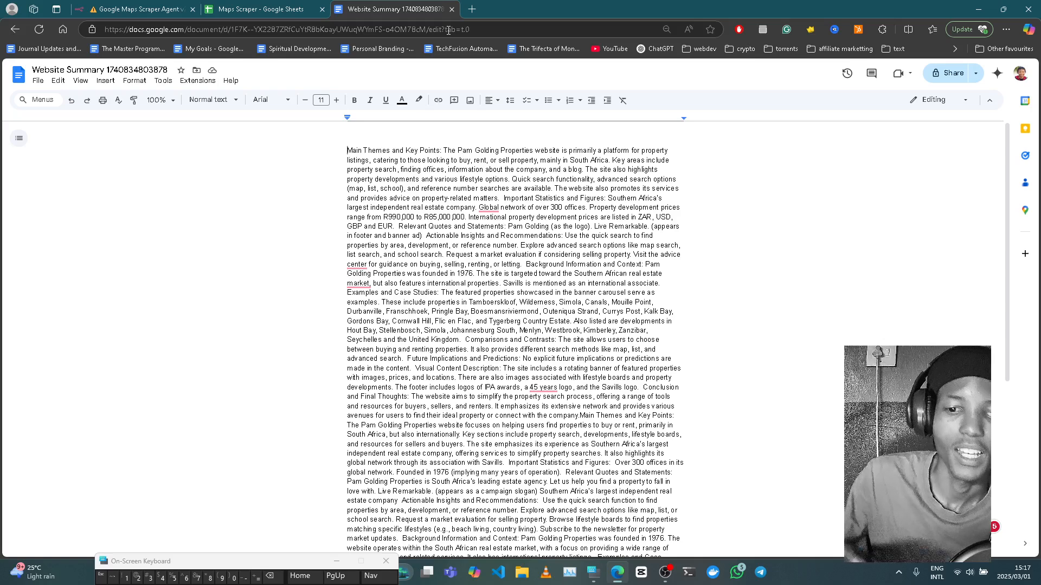
scroll(462, 249, "down", 5)
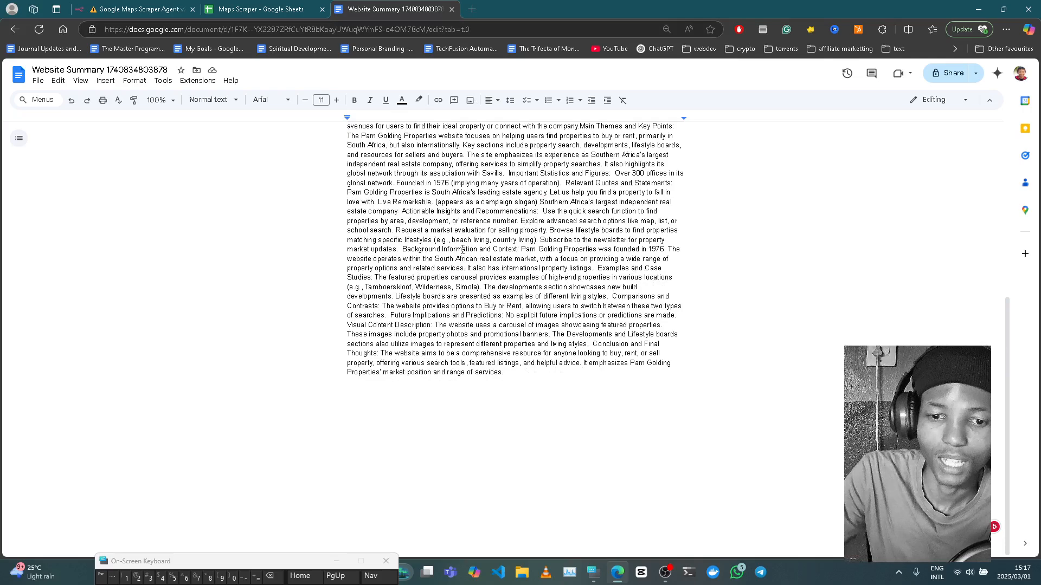
scroll(462, 249, "up", 5)
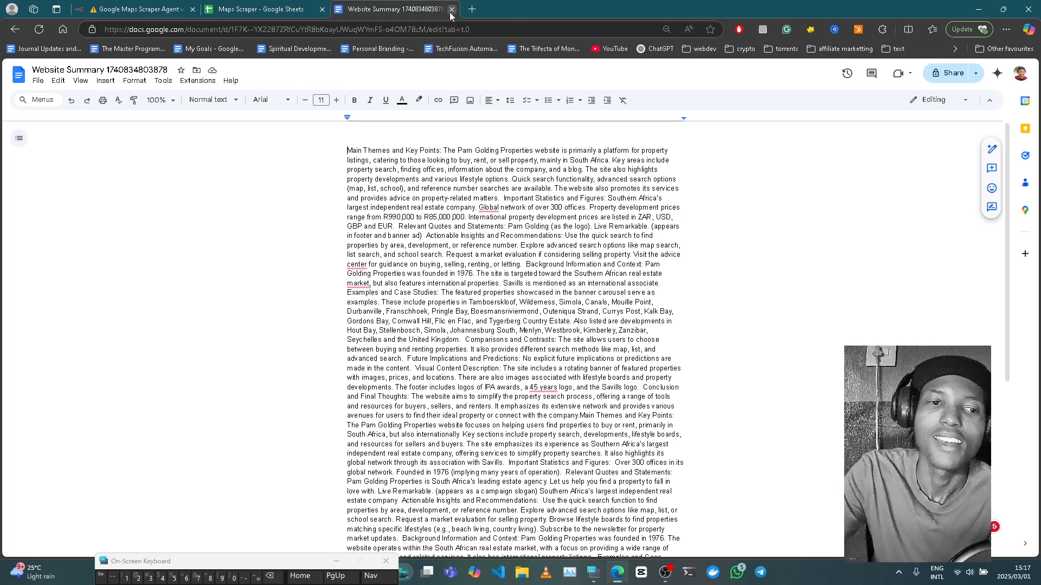
left_click(451, 9)
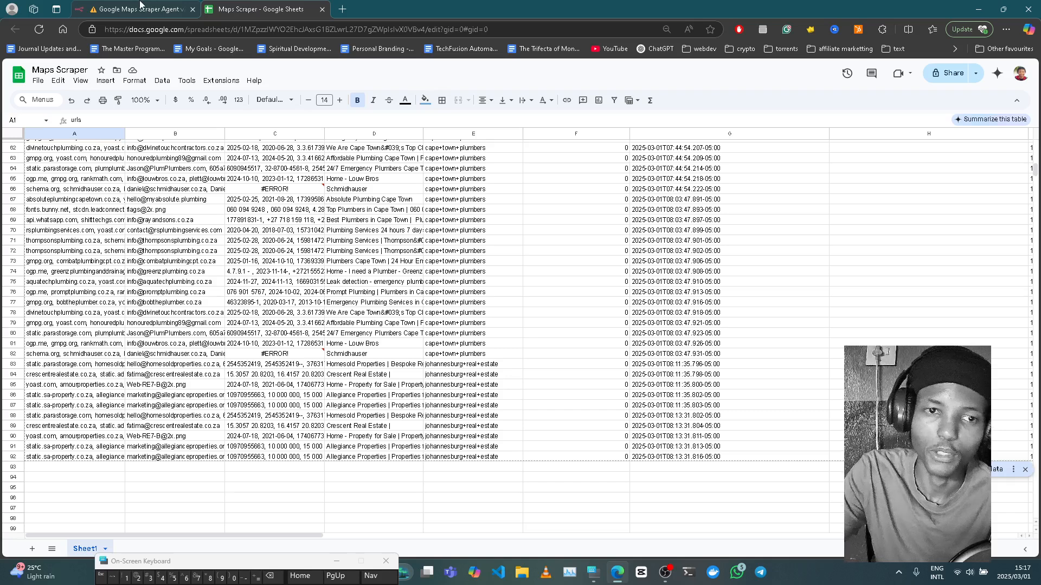
- Return to n8n and close the Update Documents node panel back to the canvas
left_click(139, 9)
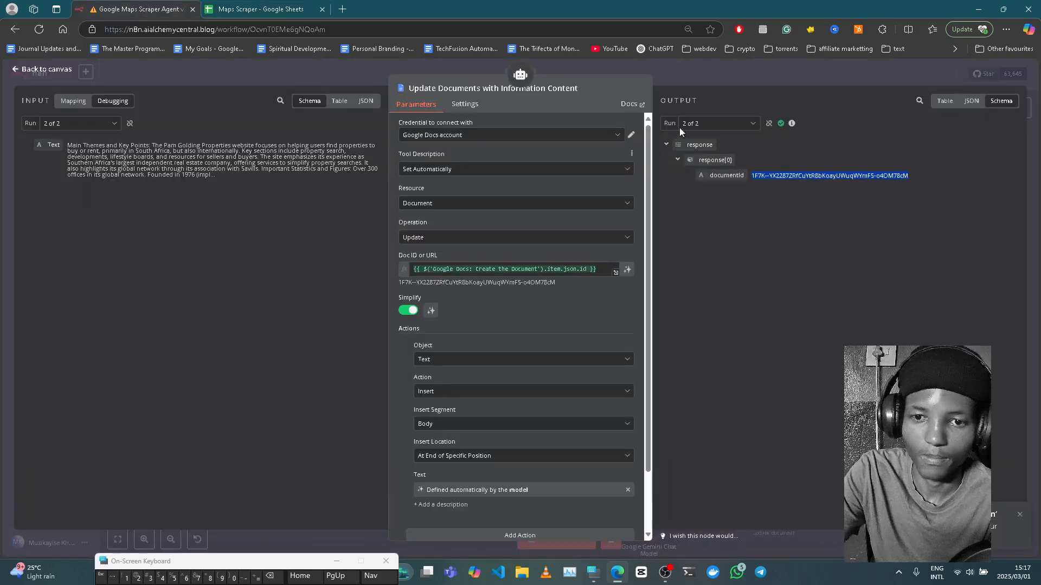
left_click(698, 80)
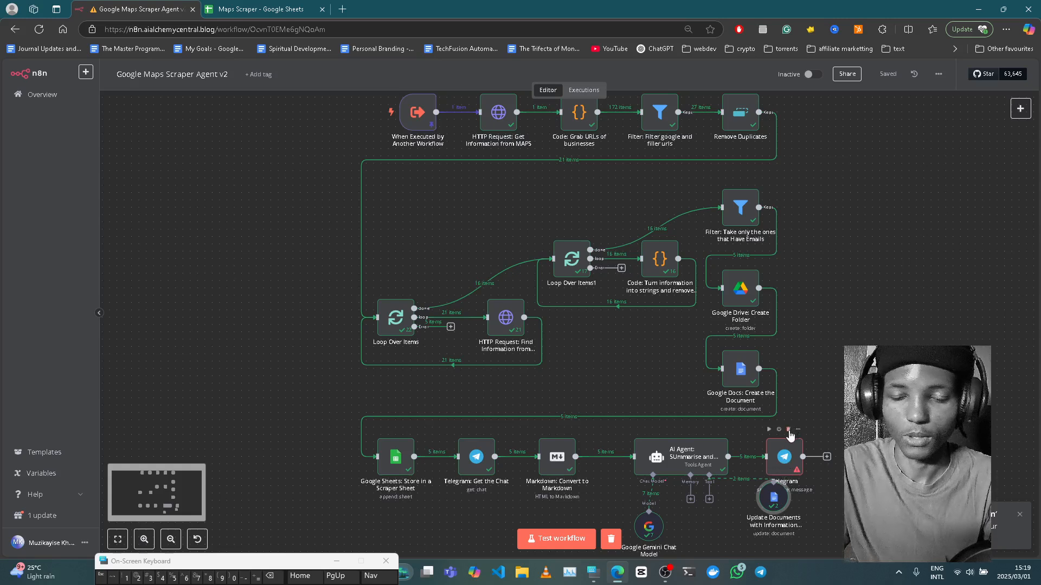
- Delete the failing Telegram node and save the Google Maps Scraper Agent v2 workflow
left_click(789, 429)
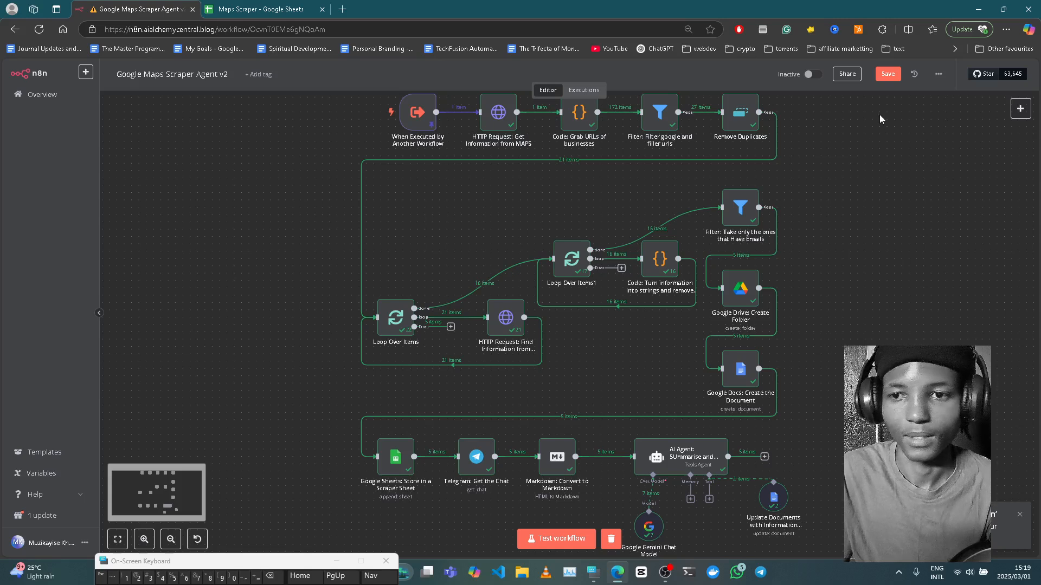
left_click(883, 74)
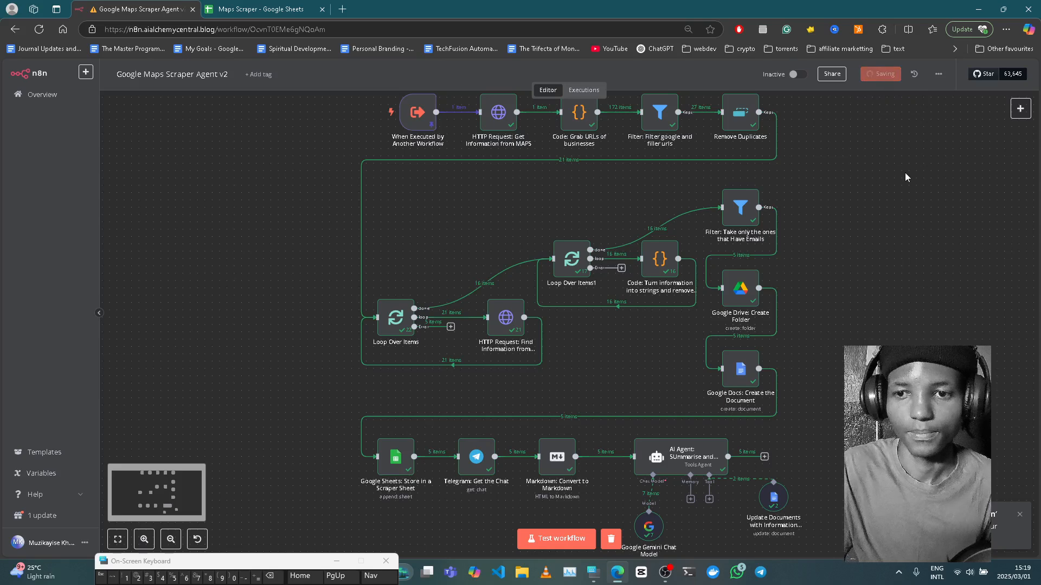